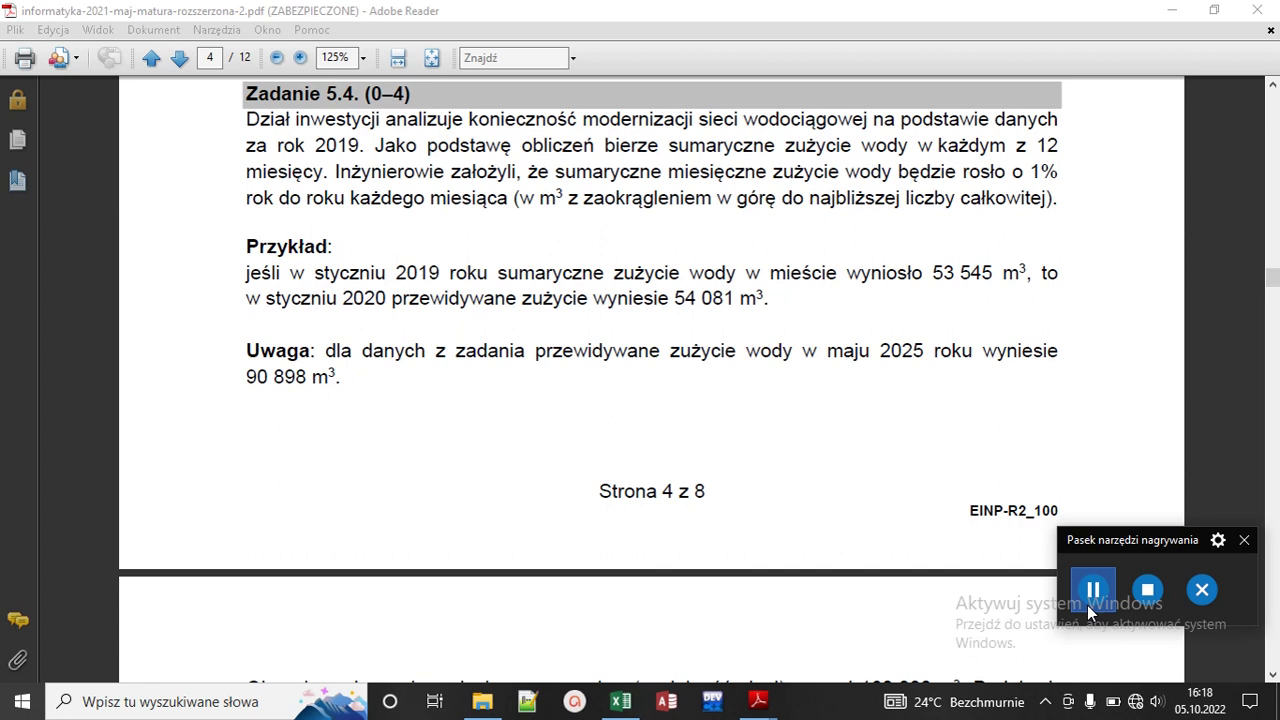
# Step: Read the description of task 5.4 in the exam PDF, including the note and the requirements for the summary and line chart
pyautogui.moveTo(238, 352); pyautogui.dragTo(339, 393)
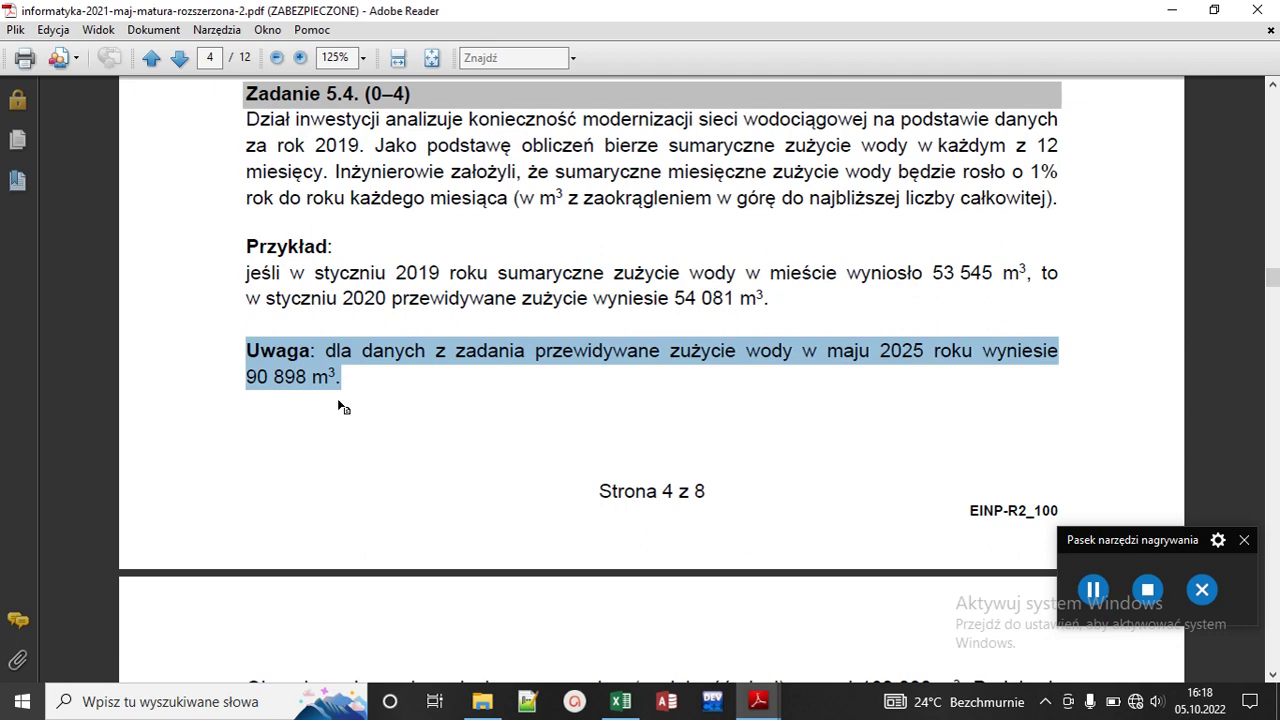
pyautogui.click(337, 390)
pyautogui.moveTo(244, 352); pyautogui.dragTo(337, 385)
pyautogui.click(400, 405)
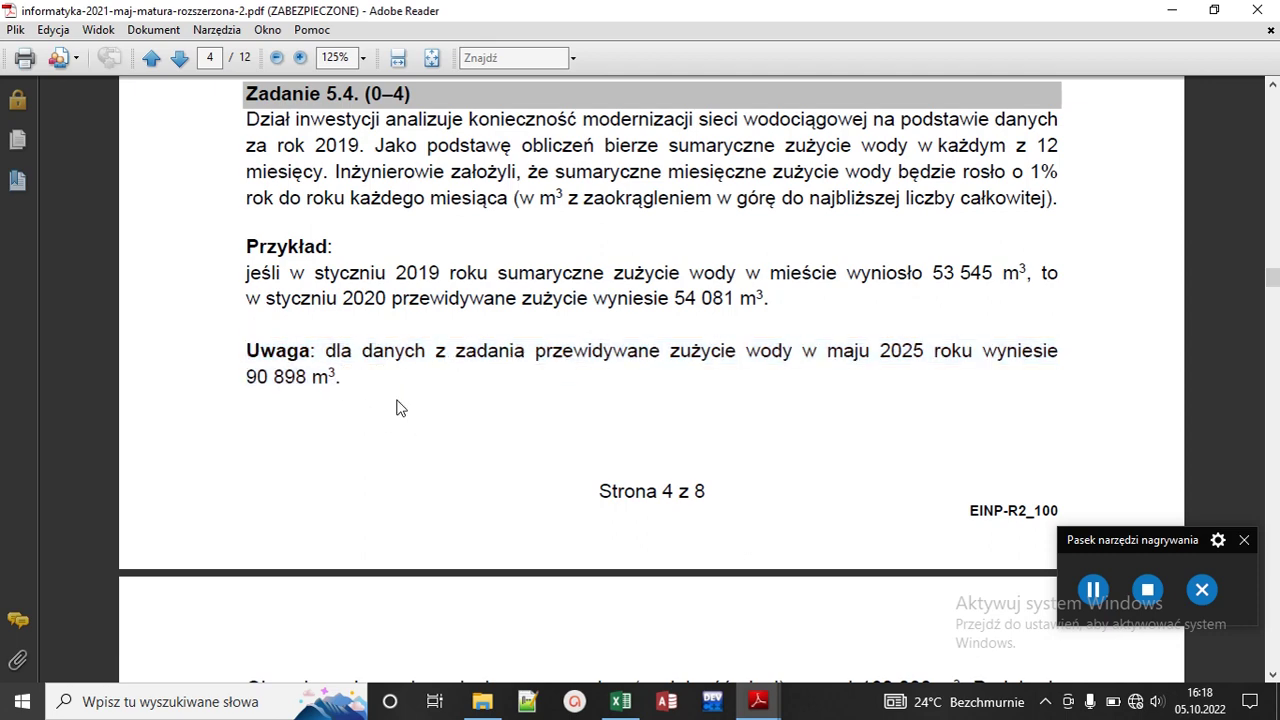
pyautogui.scroll(-4, 400, 405)
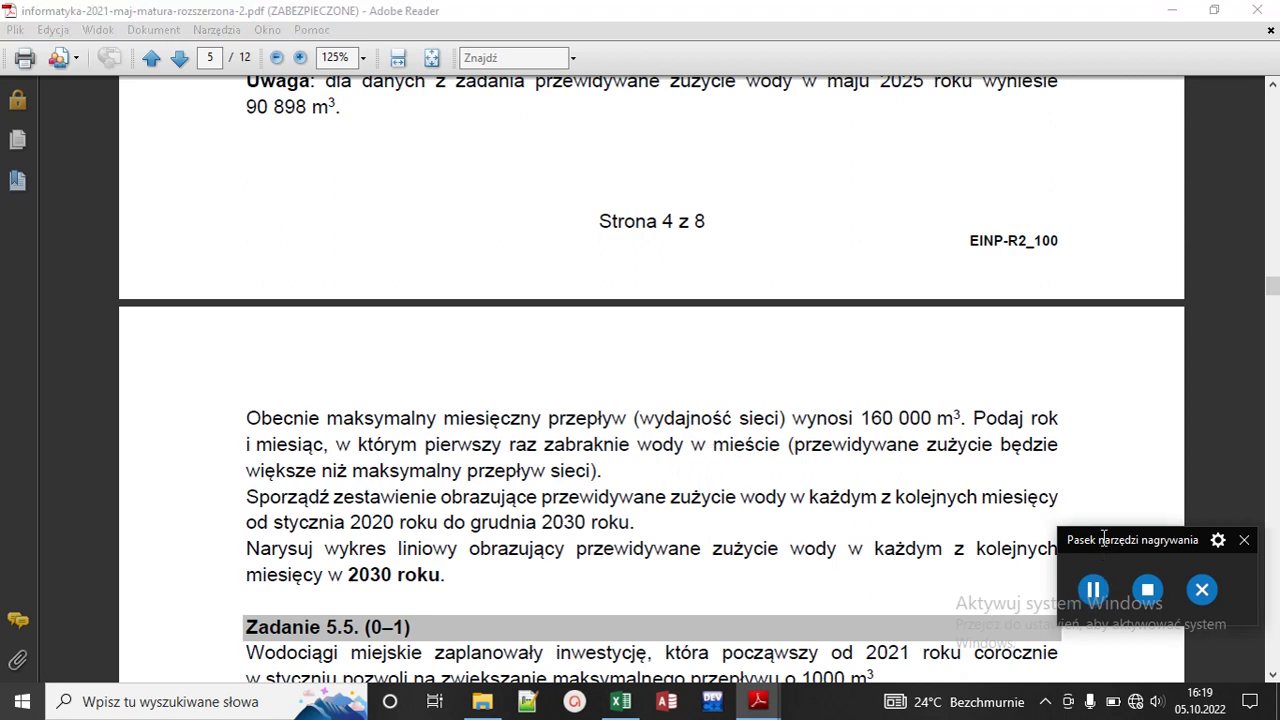
pyautogui.moveTo(1104, 540); pyautogui.dragTo(1075, 584)
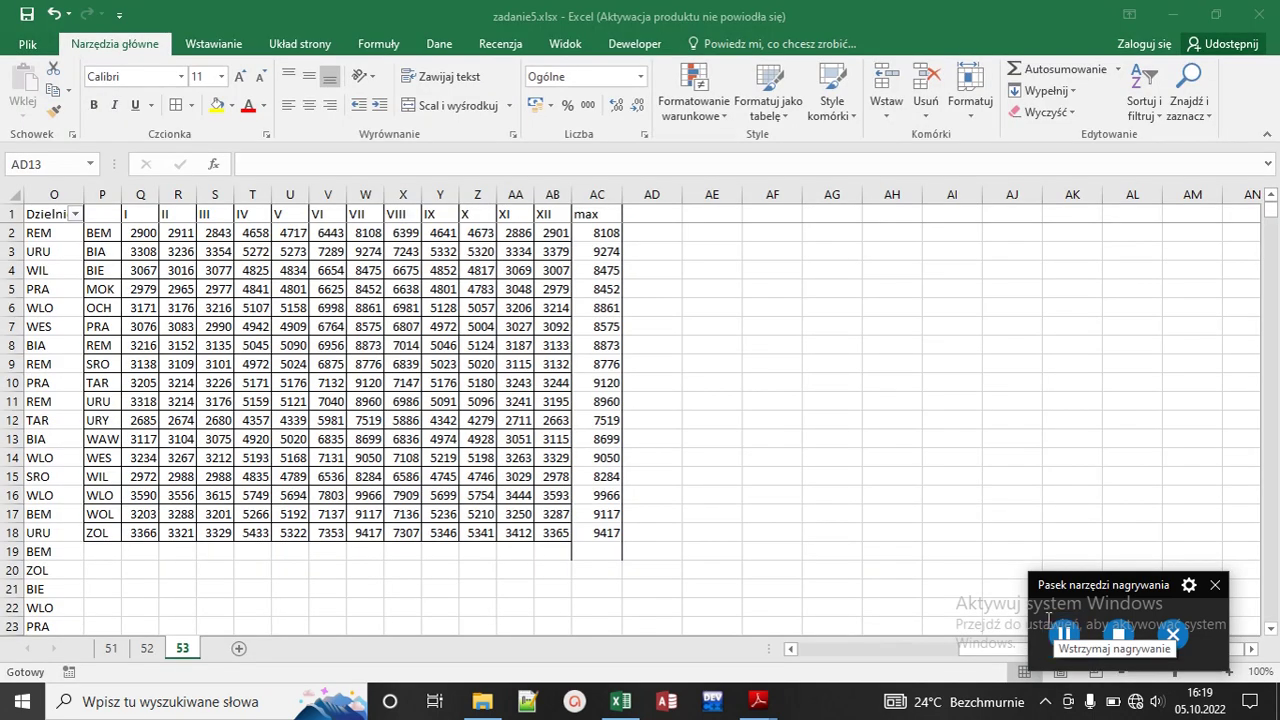
# Step: Create a copy of worksheet 53 at the end of the zadanie5.xlsx workbook
pyautogui.rightClick(196, 655)
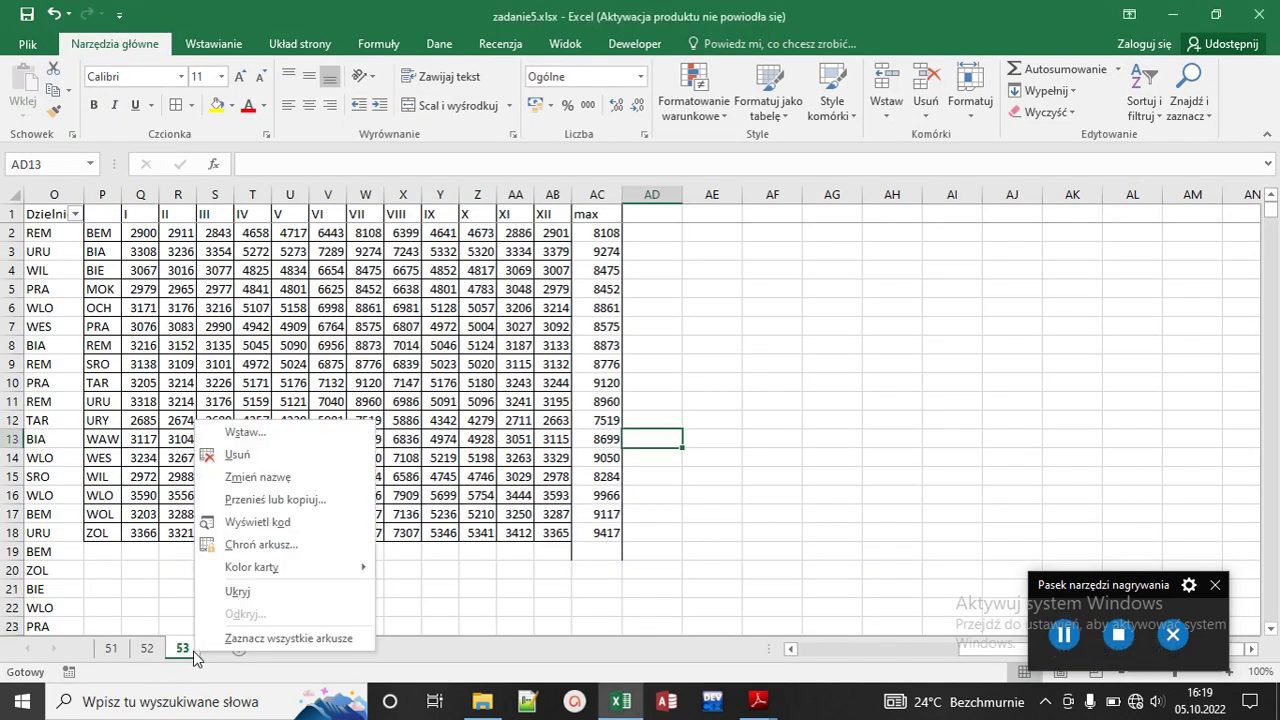
pyautogui.click(275, 500)
pyautogui.click(215, 508)
pyautogui.click(200, 575)
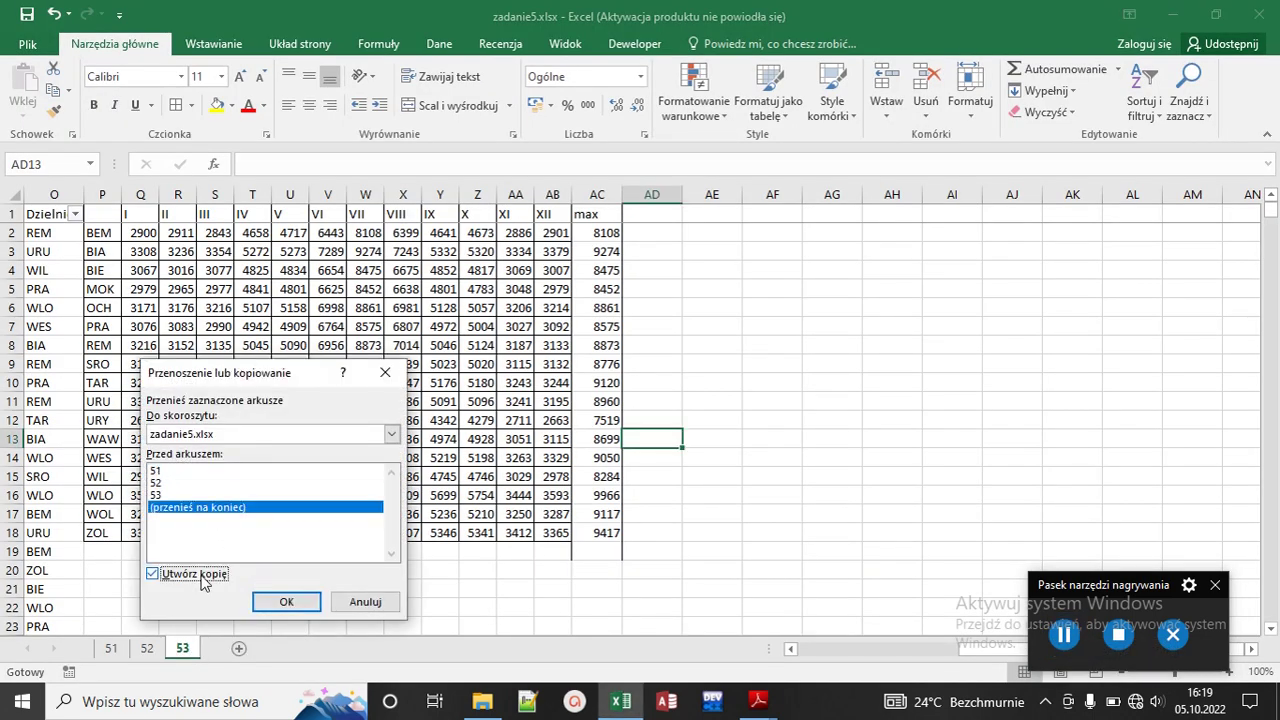
pyautogui.click(286, 601)
# Step: Rename the copied worksheet to 54
pyautogui.rightClick(228, 650)
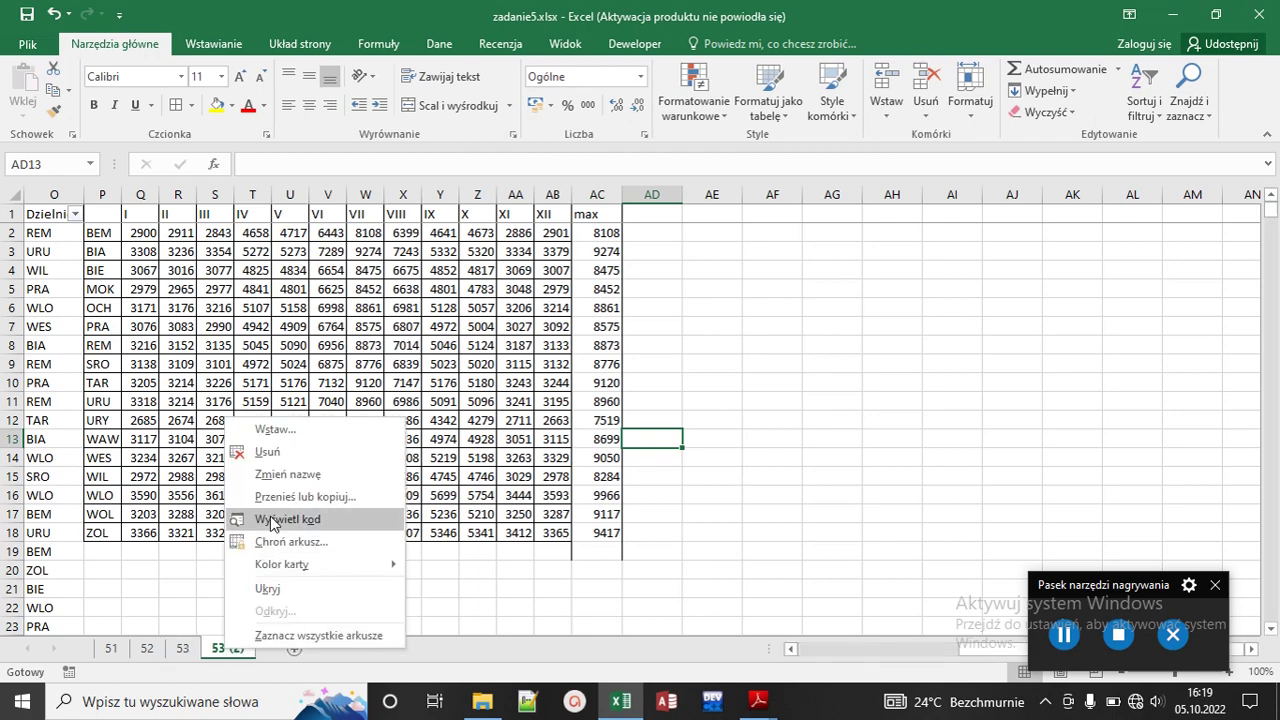
pyautogui.click(284, 476)
pyautogui.write('54')
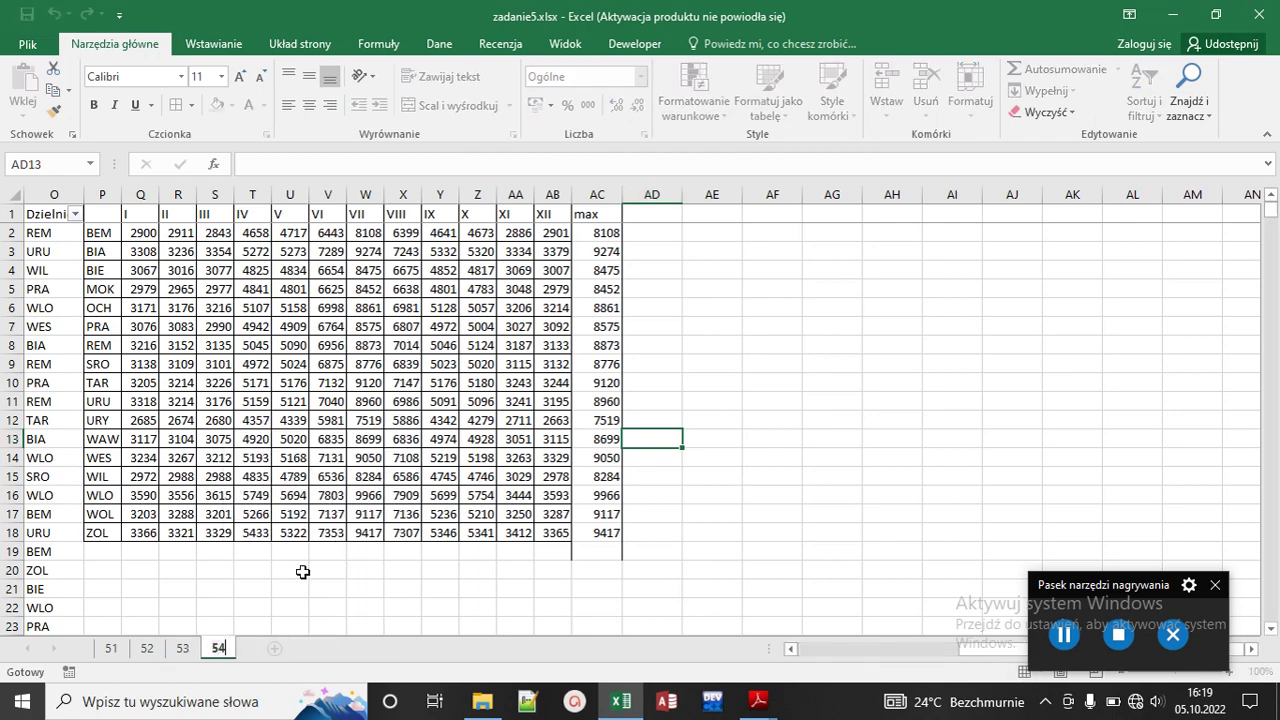
pyautogui.click(330, 626)
# Step: Delete the district summary table in columns P:AC and the Dzielnica column O from sheet 54
pyautogui.click(838, 650)
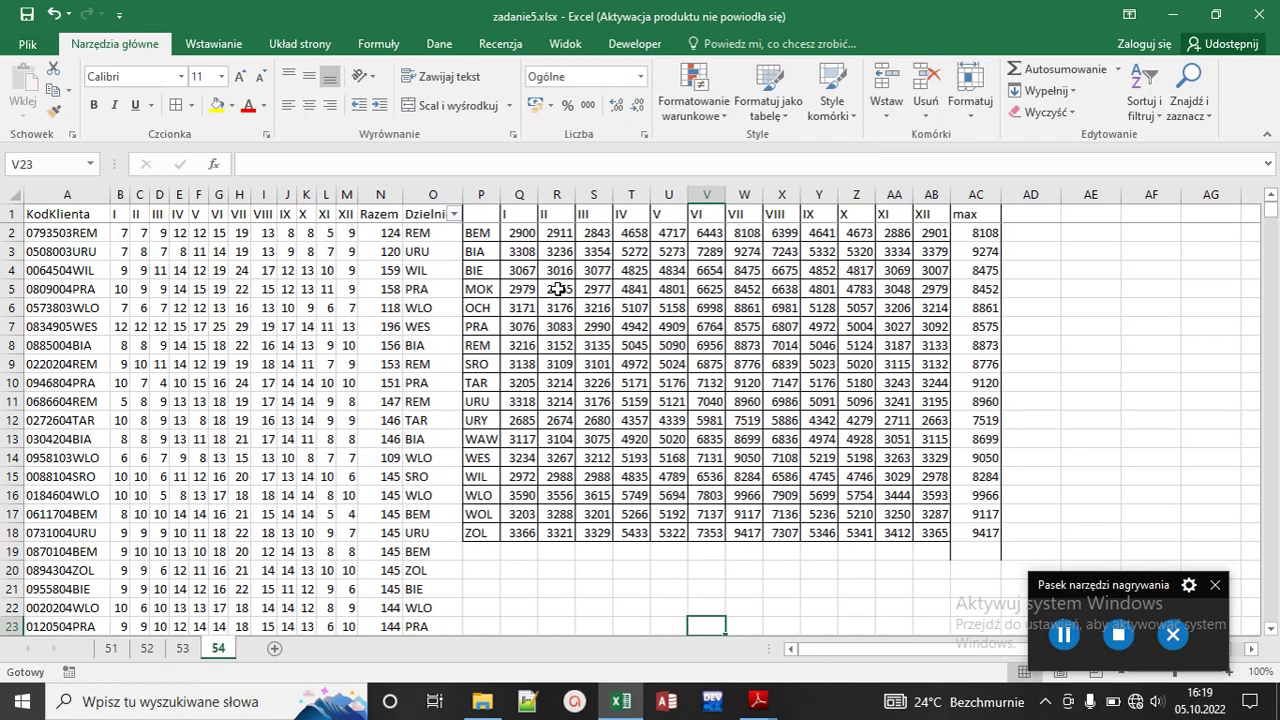
pyautogui.moveTo(480, 194); pyautogui.dragTo(972, 196)
pyautogui.rightClick(975, 196)
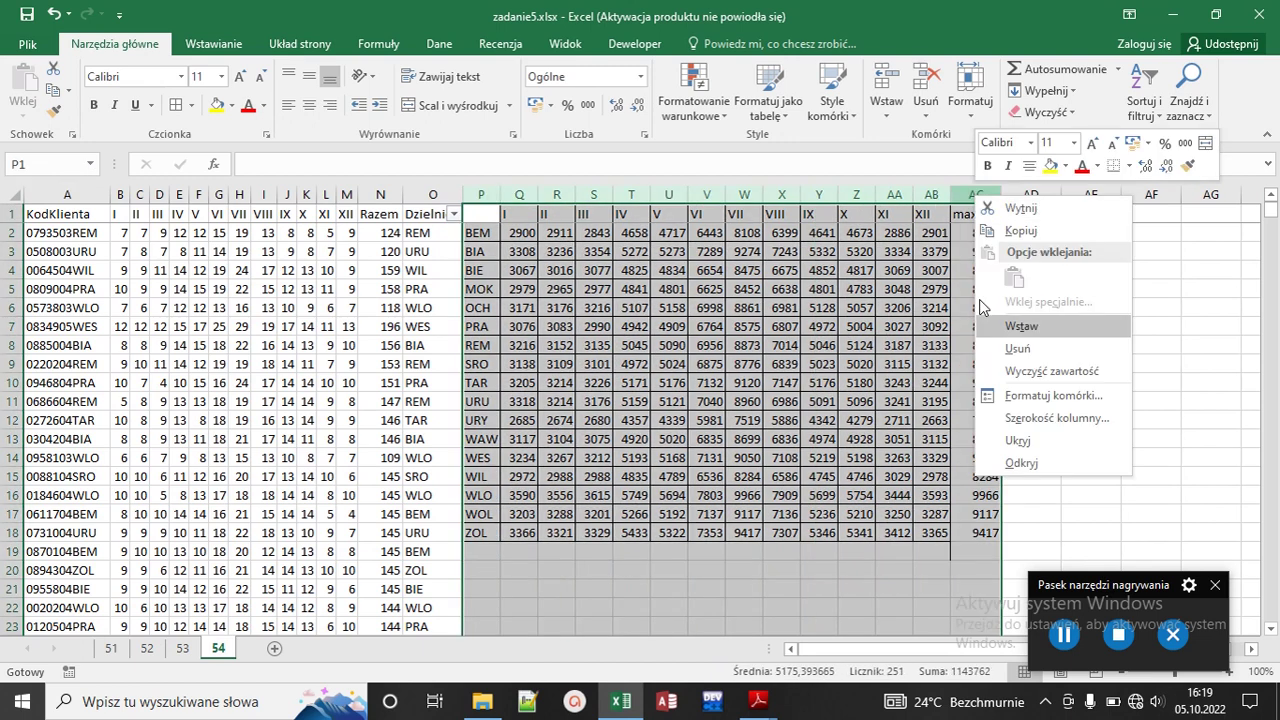
pyautogui.click(1000, 345)
pyautogui.rightClick(445, 194)
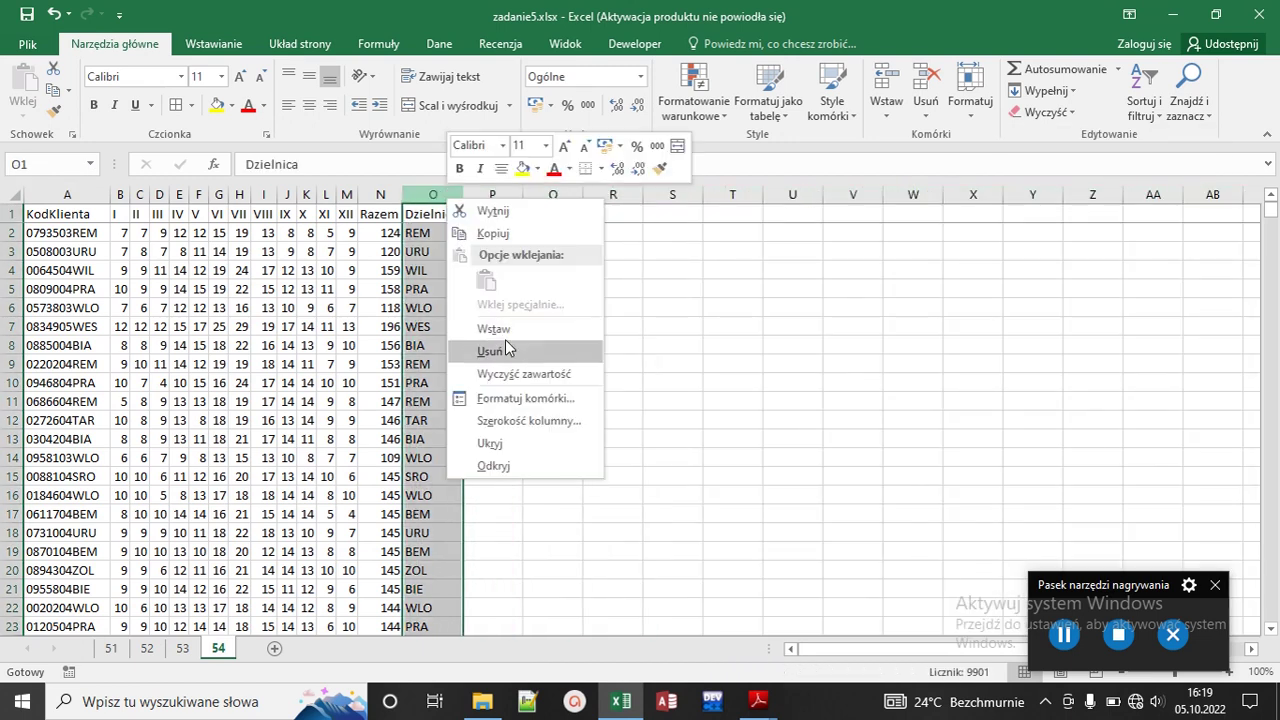
pyautogui.click(508, 352)
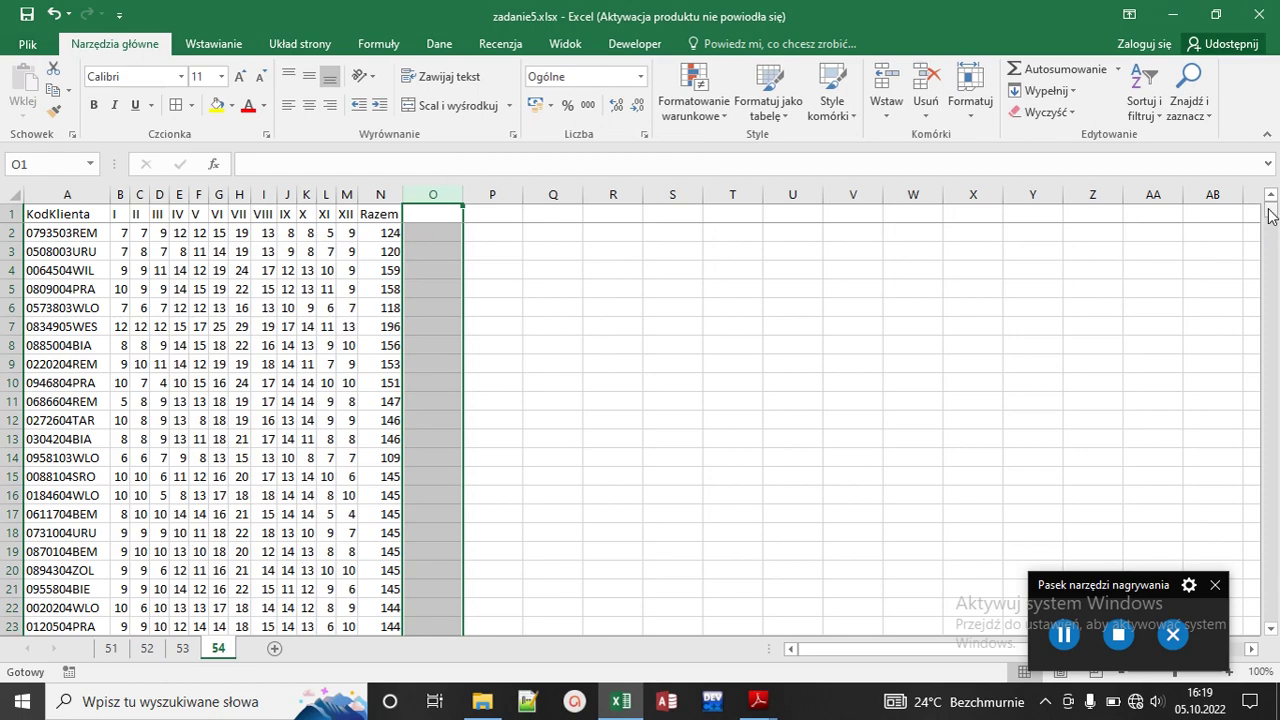
# Step: Clear the grand total in cell N9902 below the Razem column
pyautogui.moveTo(1268, 216); pyautogui.dragTo(1272, 630)
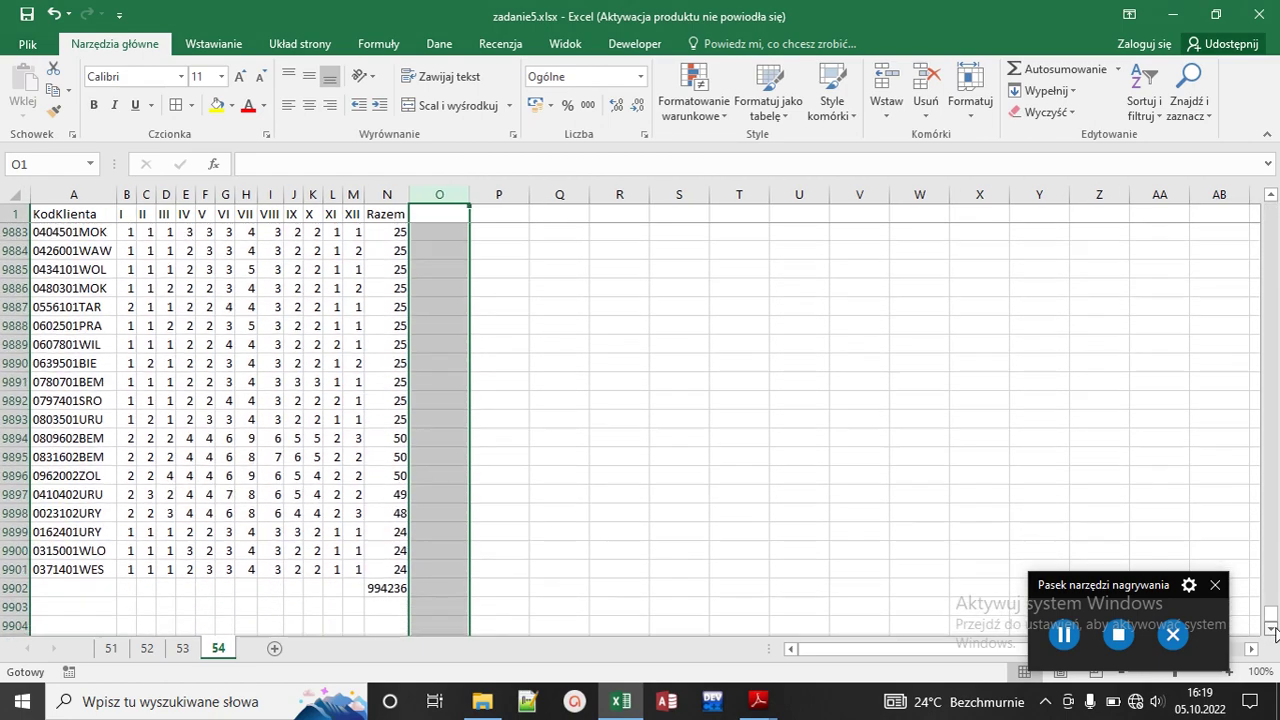
pyautogui.click(1270, 628)
pyautogui.click(386, 572)
pyautogui.press('Delete')
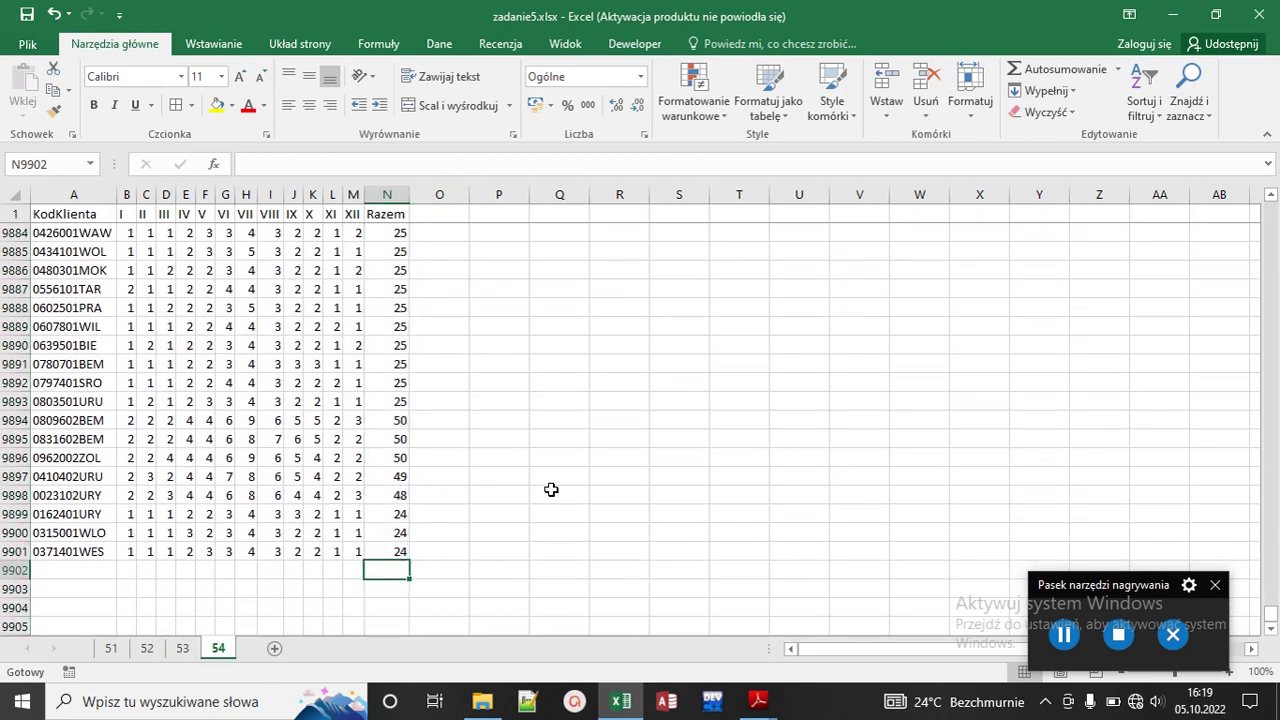
pyautogui.click(551, 489)
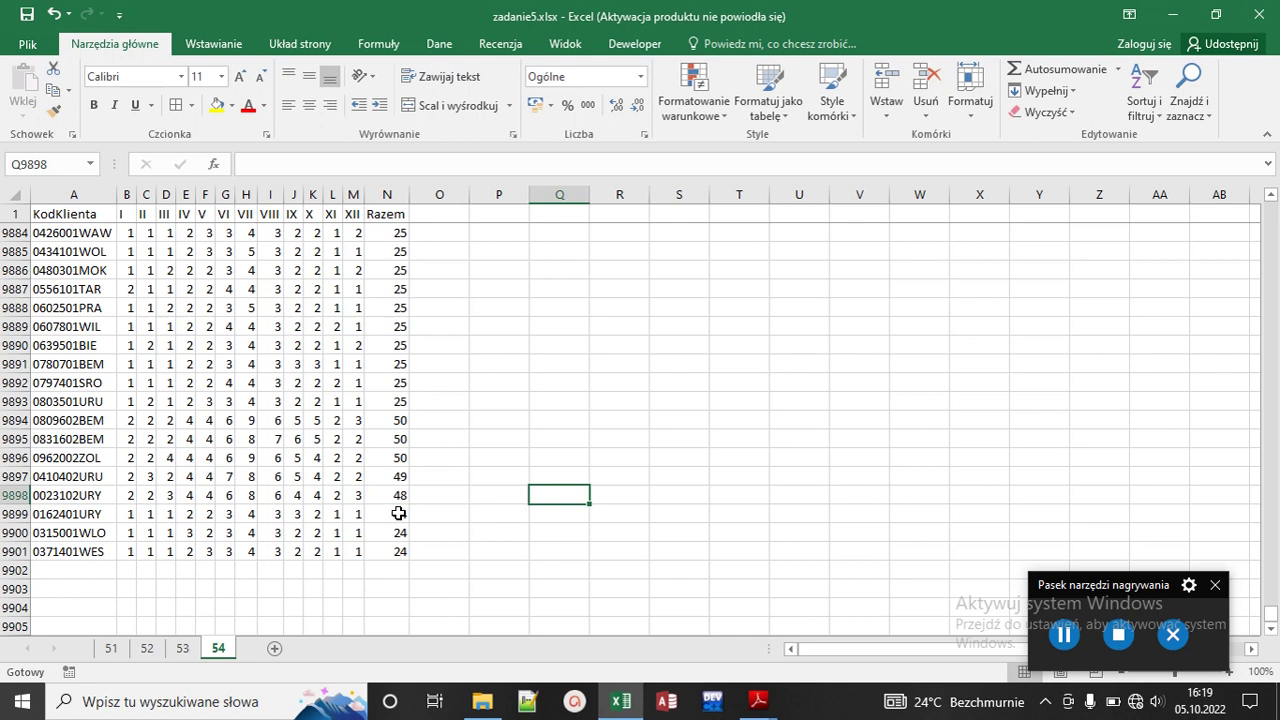
# Step: Sum the January column in B9902 with AutoSum and fill the formula across to M9902 for all twelve months
pyautogui.click(122, 571)
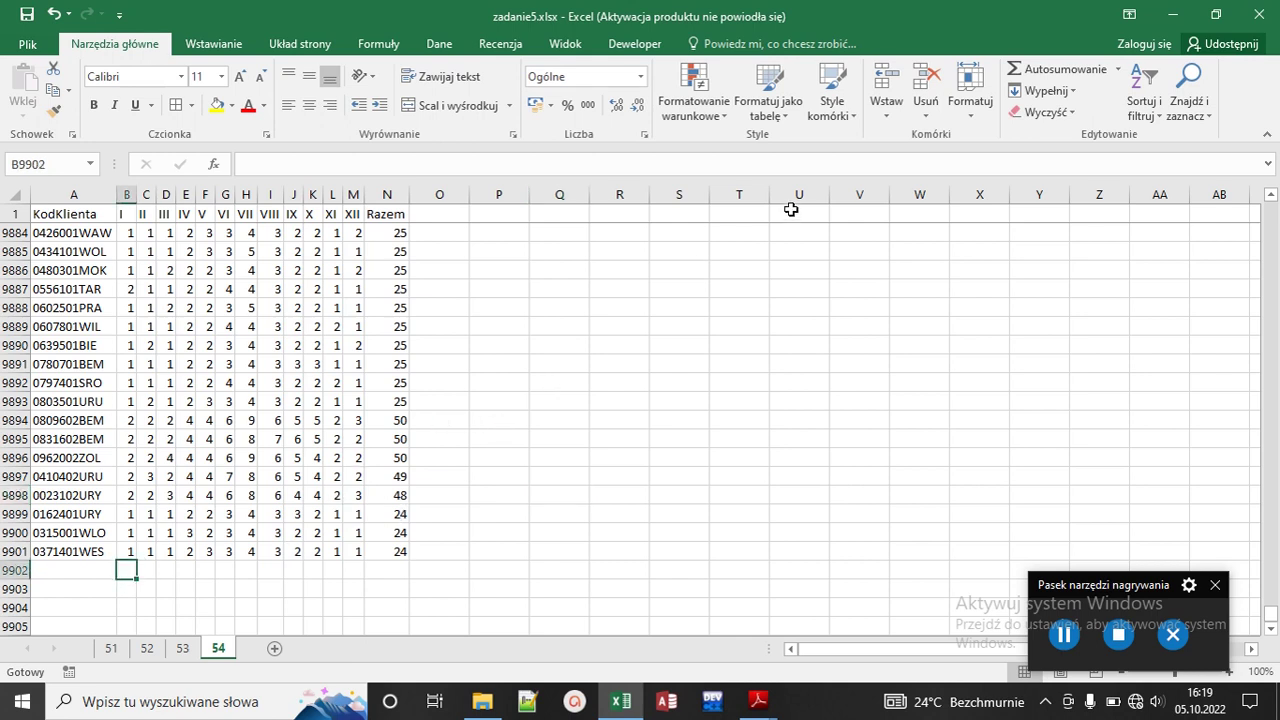
pyautogui.click(1028, 76)
pyautogui.press('Return')
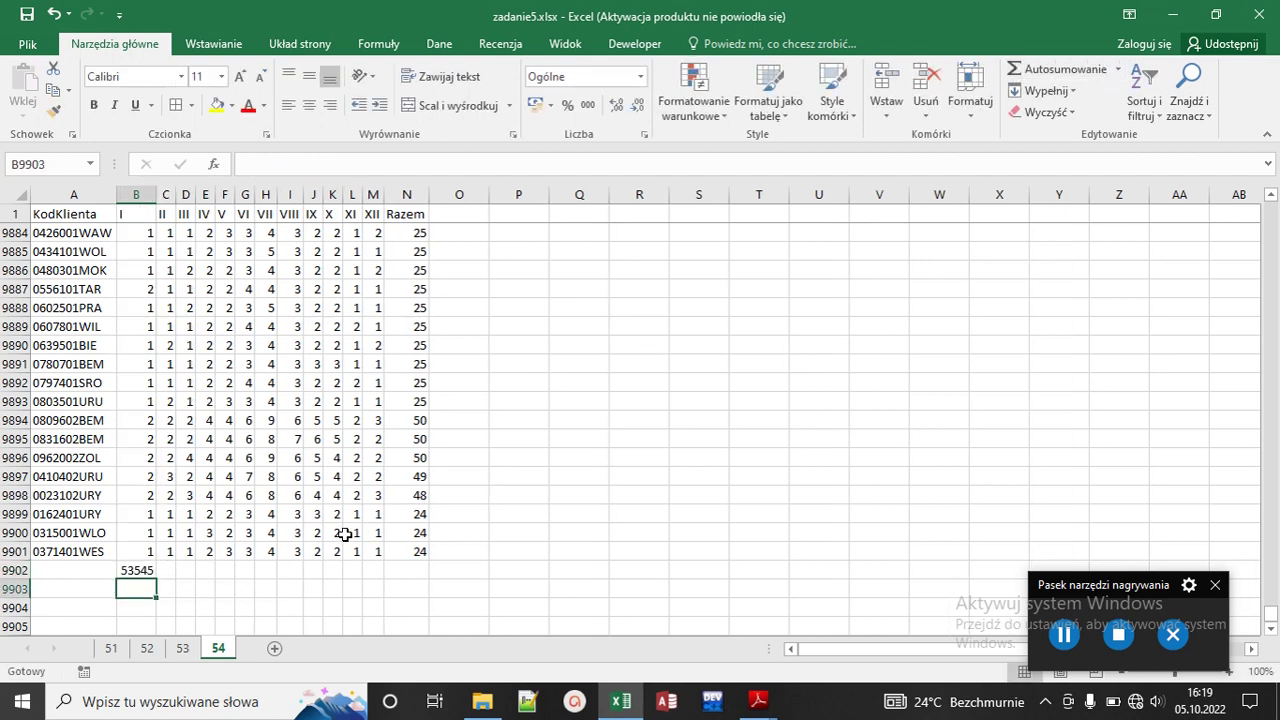
pyautogui.click(135, 570)
pyautogui.moveTo(156, 579); pyautogui.dragTo(382, 578)
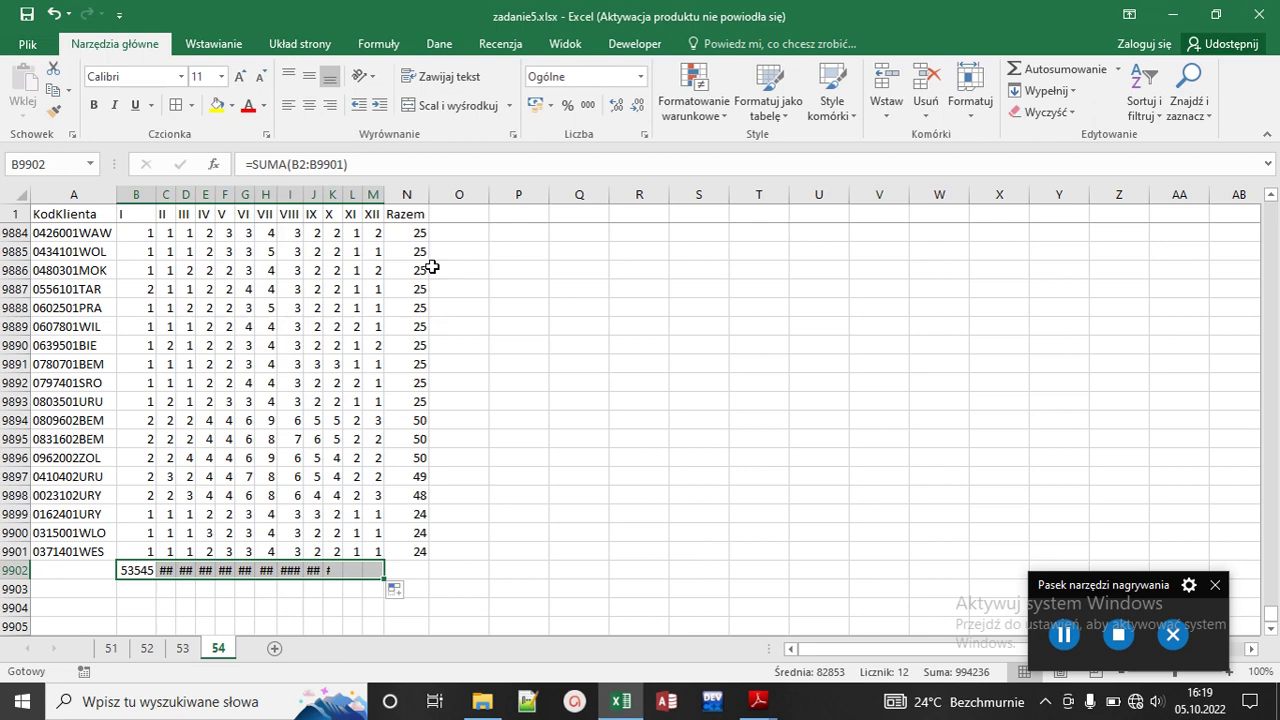
# Step: Delete the Razem column N from the sheet
pyautogui.rightClick(410, 195)
pyautogui.click(475, 350)
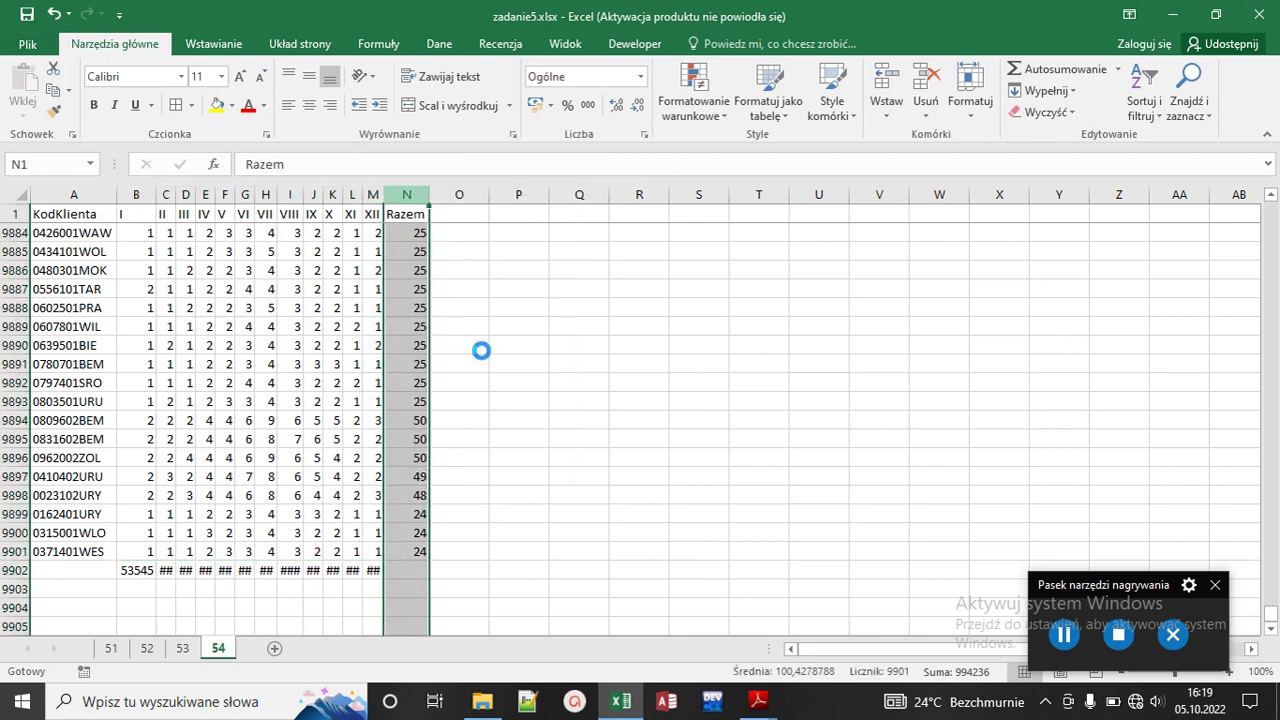
pyautogui.click(548, 530)
# Step: Set the width of the month columns B:M to 6
pyautogui.moveTo(135, 185); pyautogui.dragTo(366, 191)
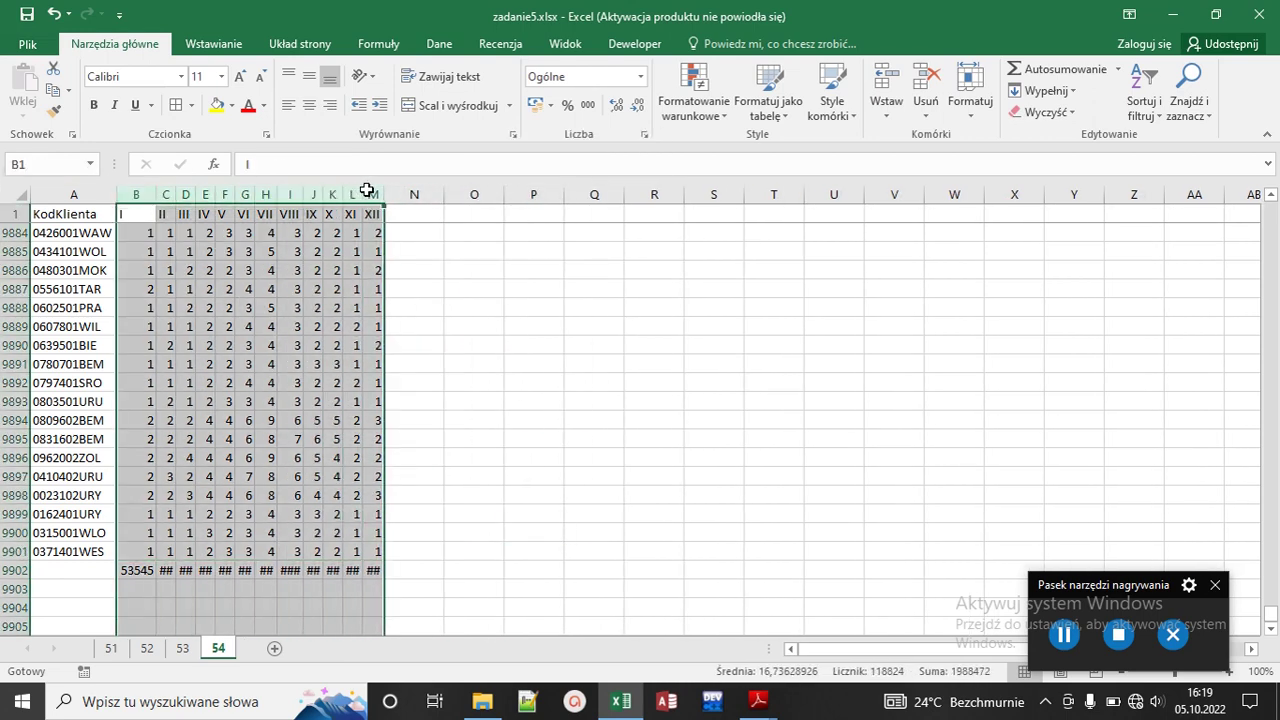
pyautogui.rightClick(372, 195)
pyautogui.click(432, 420)
pyautogui.write('8')
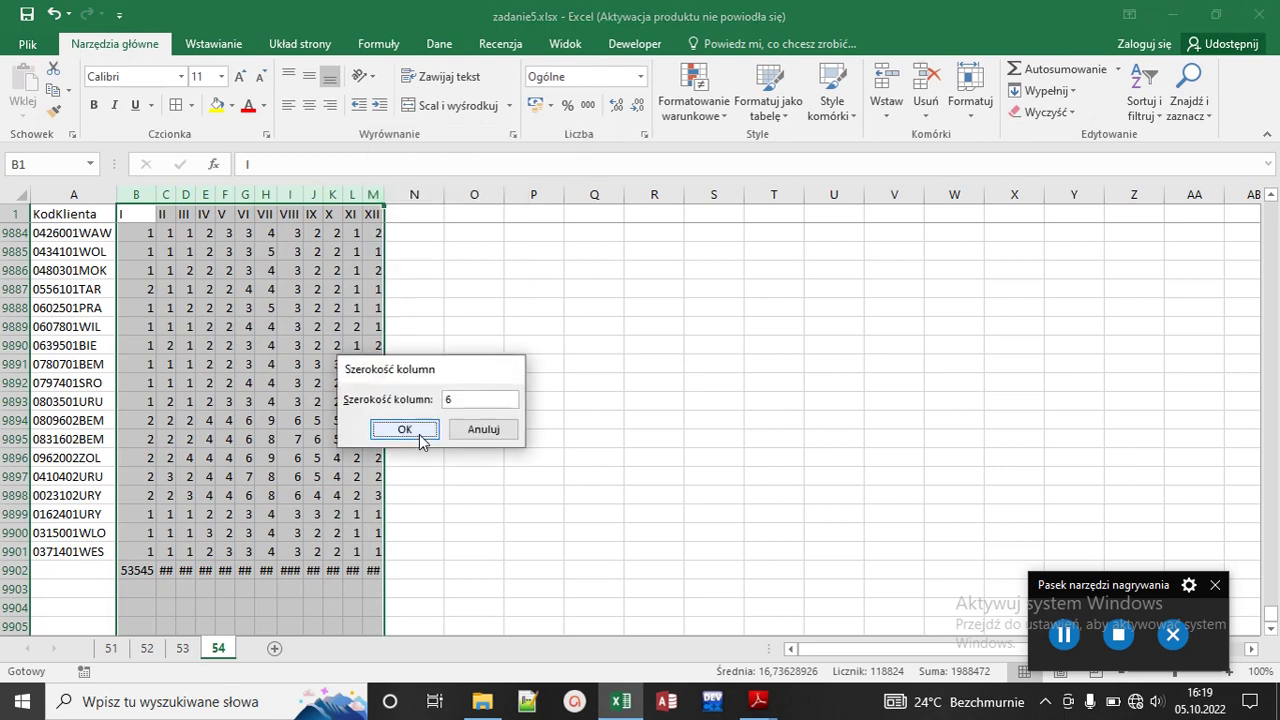
pyautogui.click(420, 428)
pyautogui.click(760, 438)
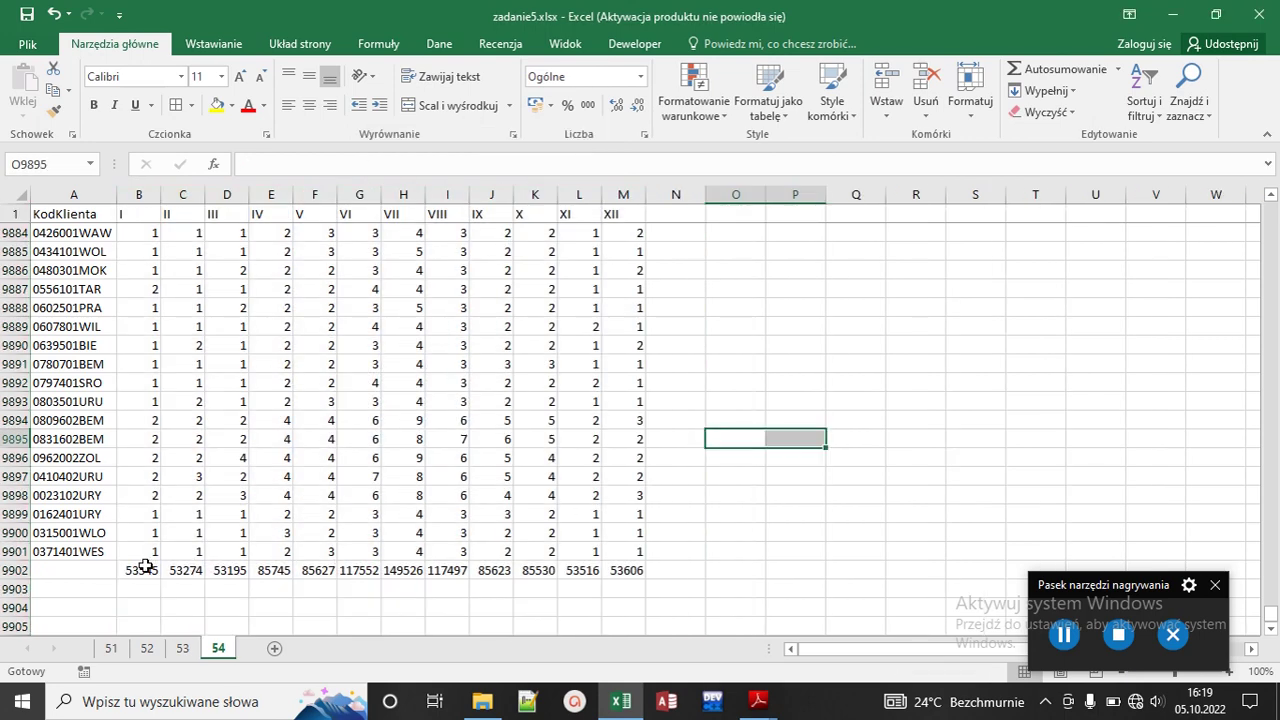
# Step: Copy the monthly totals from B9902:M9902 and paste them as values only, starting at cell O2
pyautogui.moveTo(143, 566); pyautogui.dragTo(627, 566)
pyautogui.hotkey('ctrl', 'c')
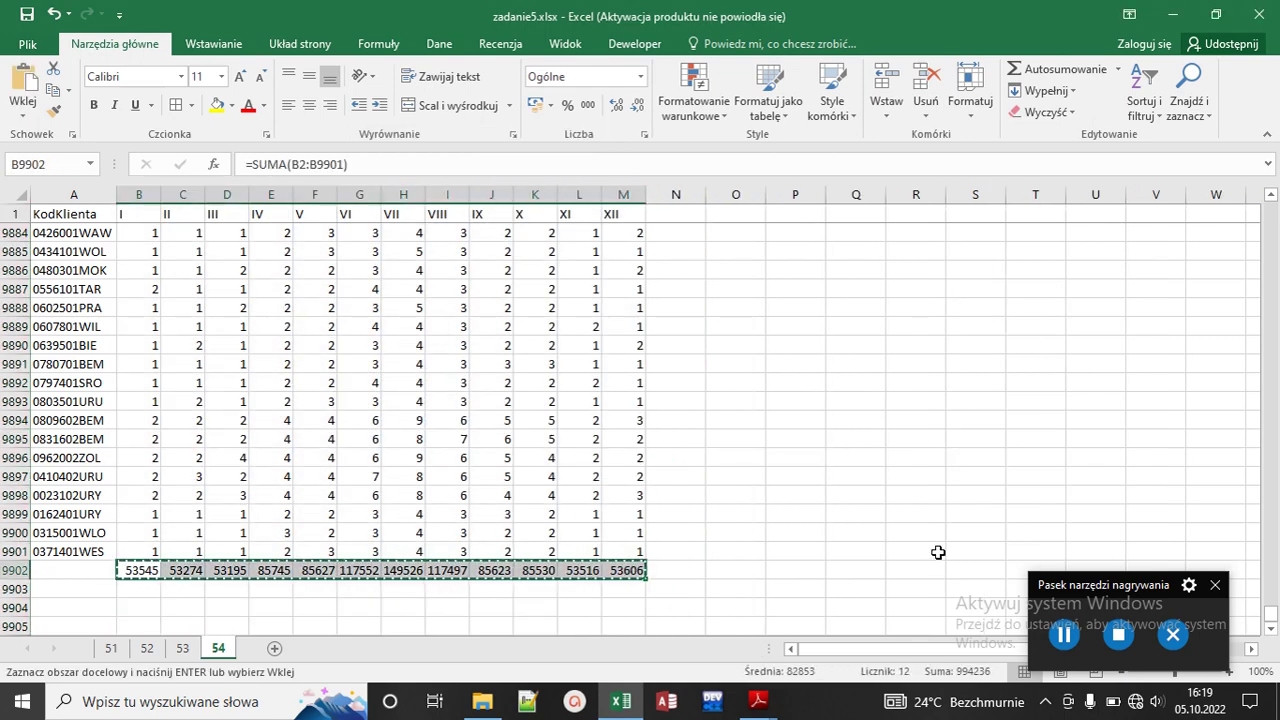
pyautogui.moveTo(1270, 600); pyautogui.dragTo(1268, 205)
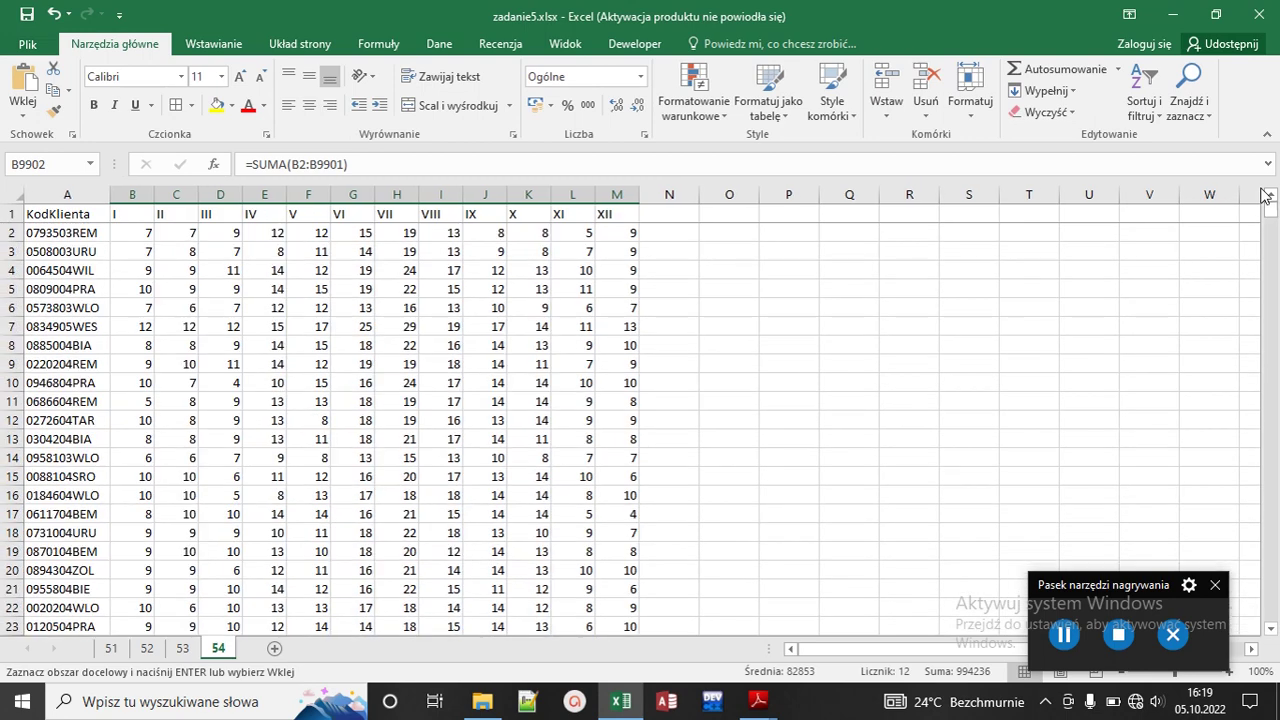
pyautogui.click(790, 232)
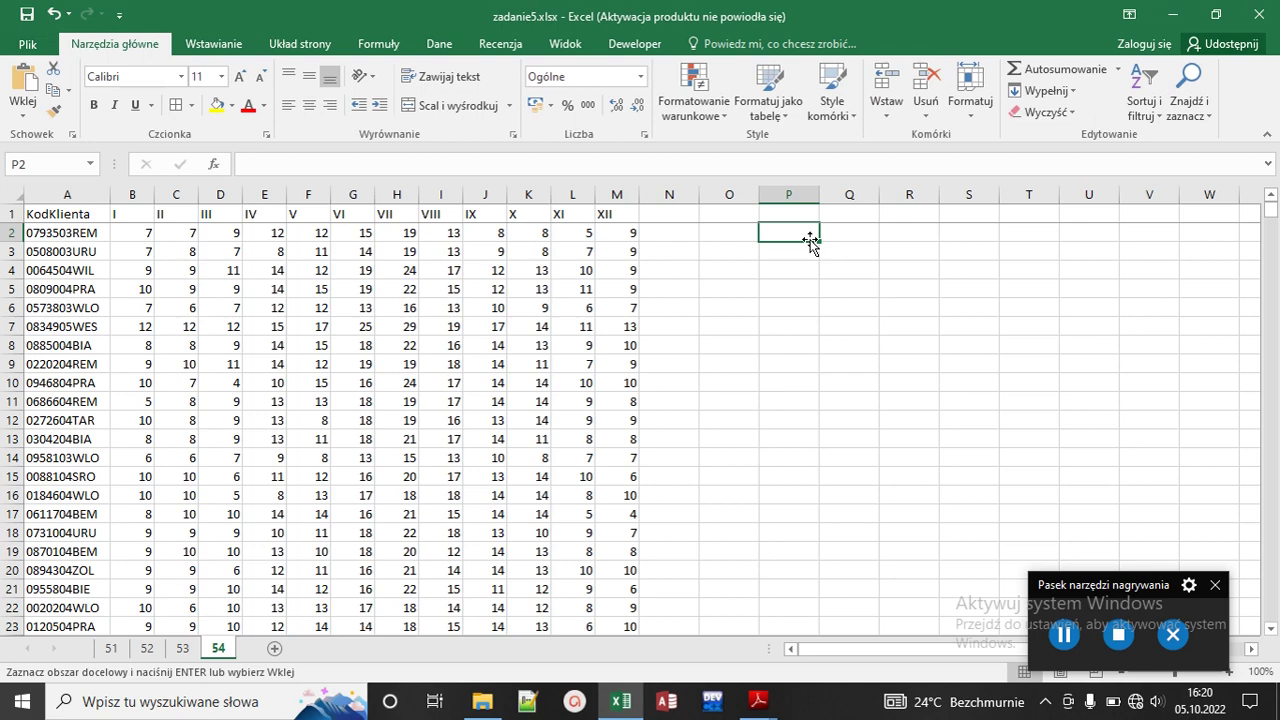
pyautogui.click(737, 233)
pyautogui.hotkey('ctrl', 'v')
pyautogui.hotkey('ctrl', 'z')
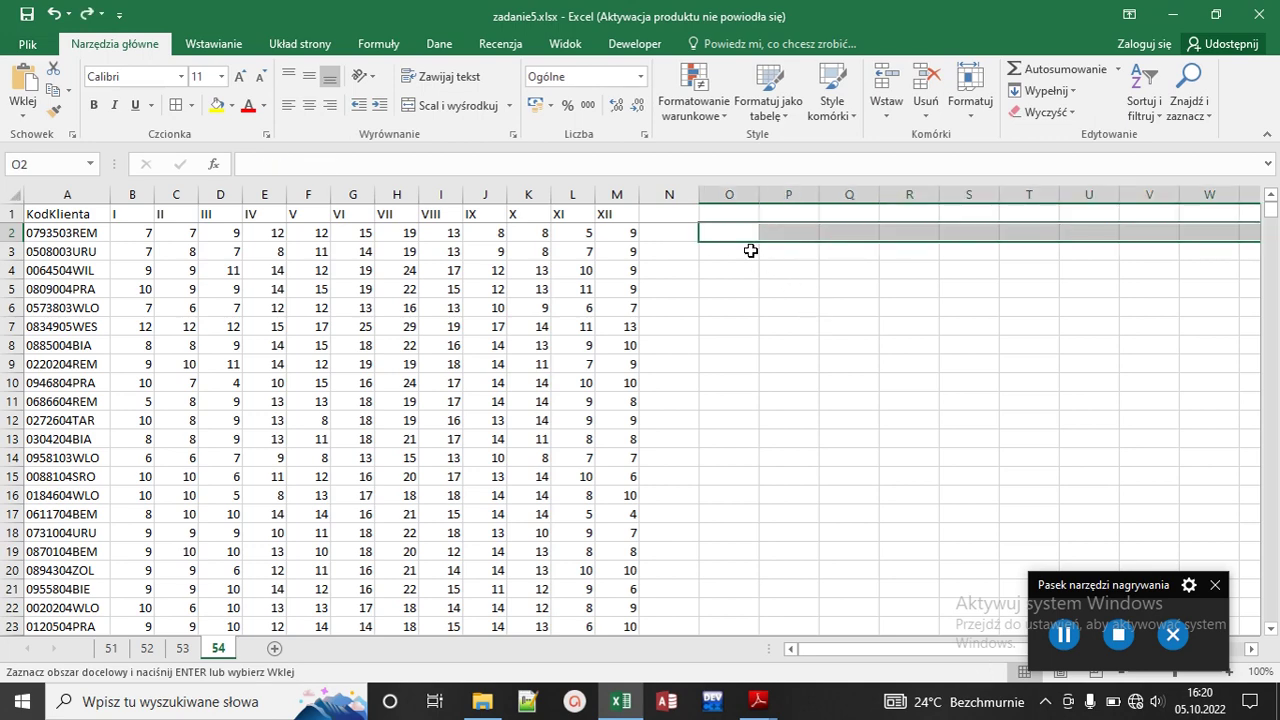
pyautogui.rightClick(750, 251)
pyautogui.click(801, 328)
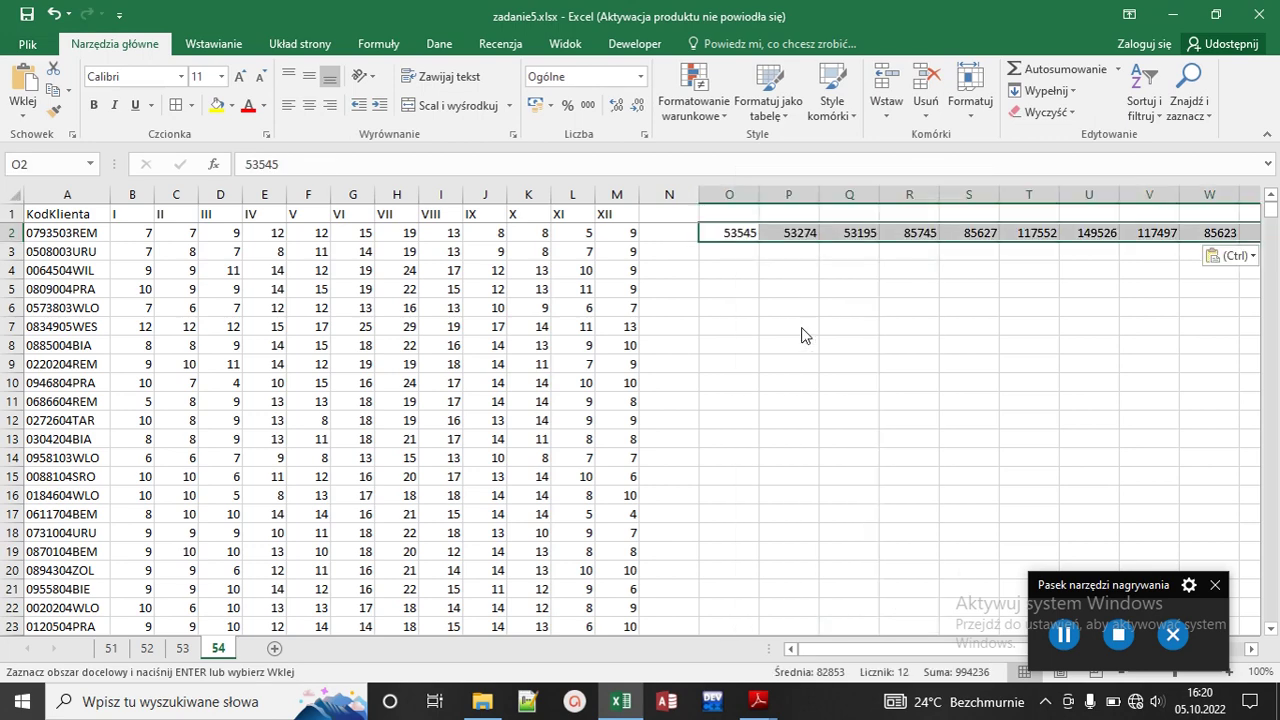
# Step: Label the totals row by entering 2019 in N2 and the header Rok in N1
pyautogui.click(680, 238)
pyautogui.write('2019')
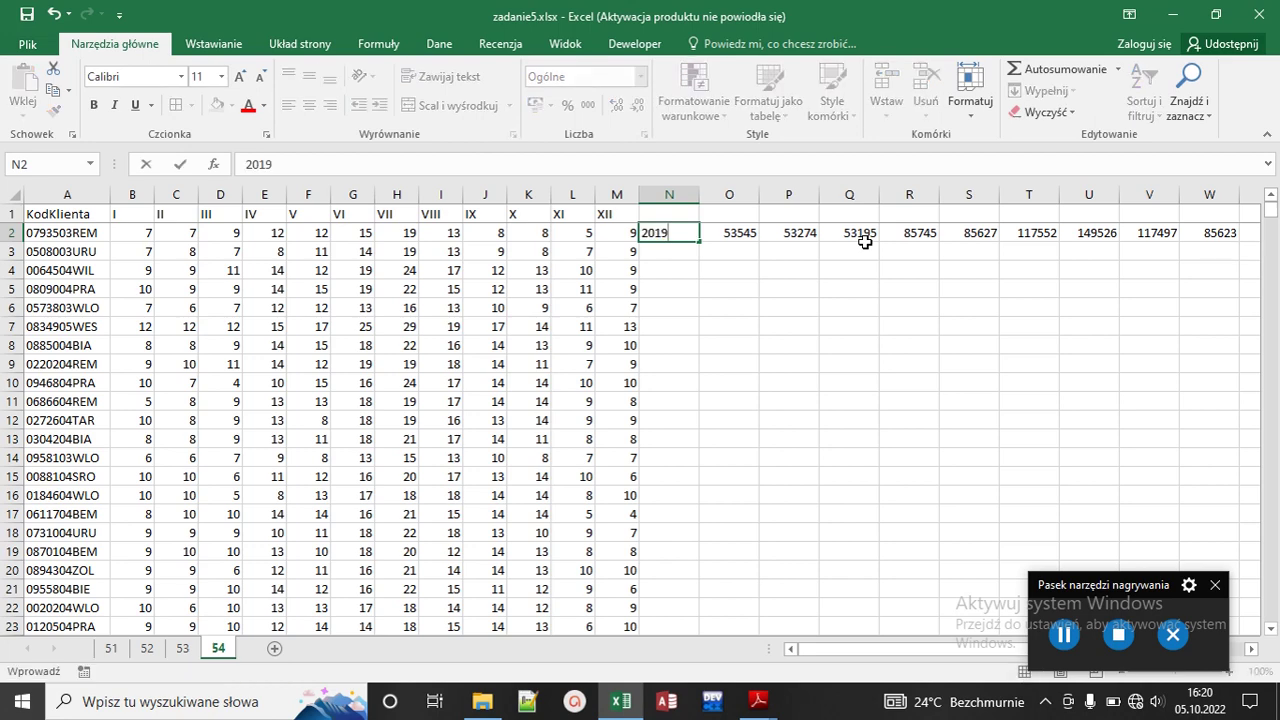
pyautogui.press('Up')
pyautogui.write('Rok')
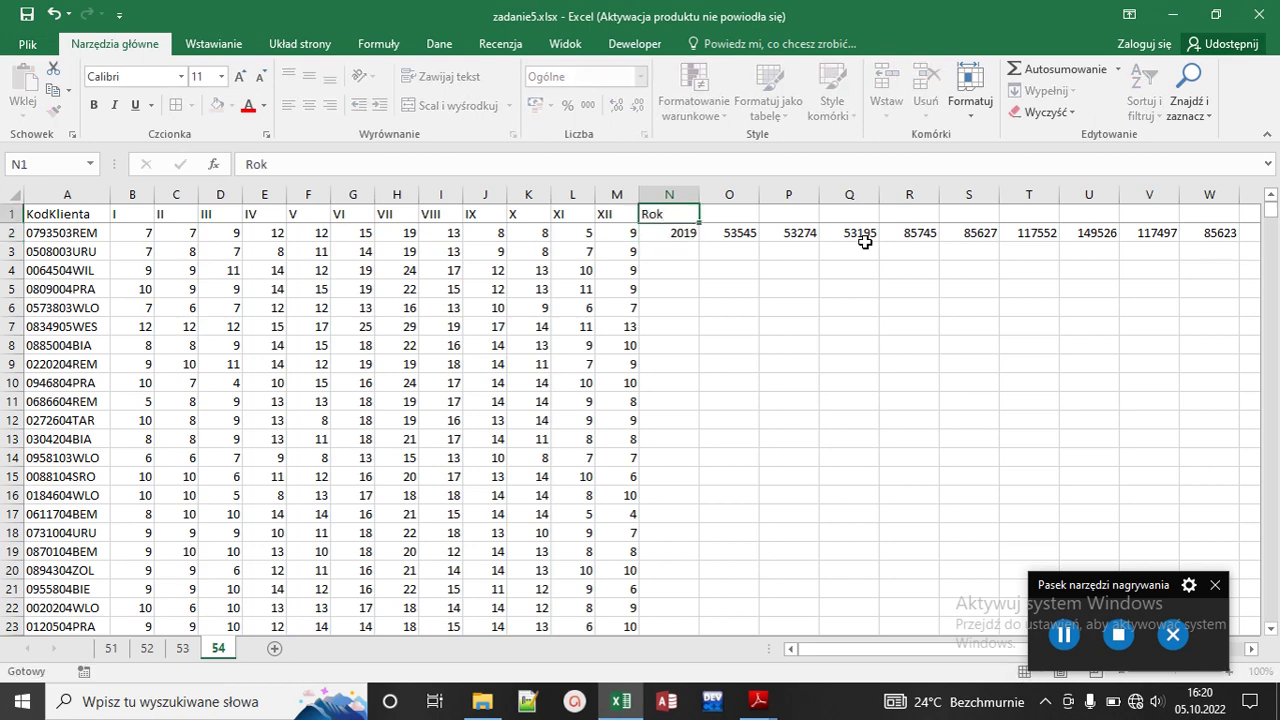
pyautogui.press('Return')
# Step: Delete columns A:M containing the customer codes and individual monthly readings
pyautogui.moveTo(80, 195); pyautogui.dragTo(623, 194)
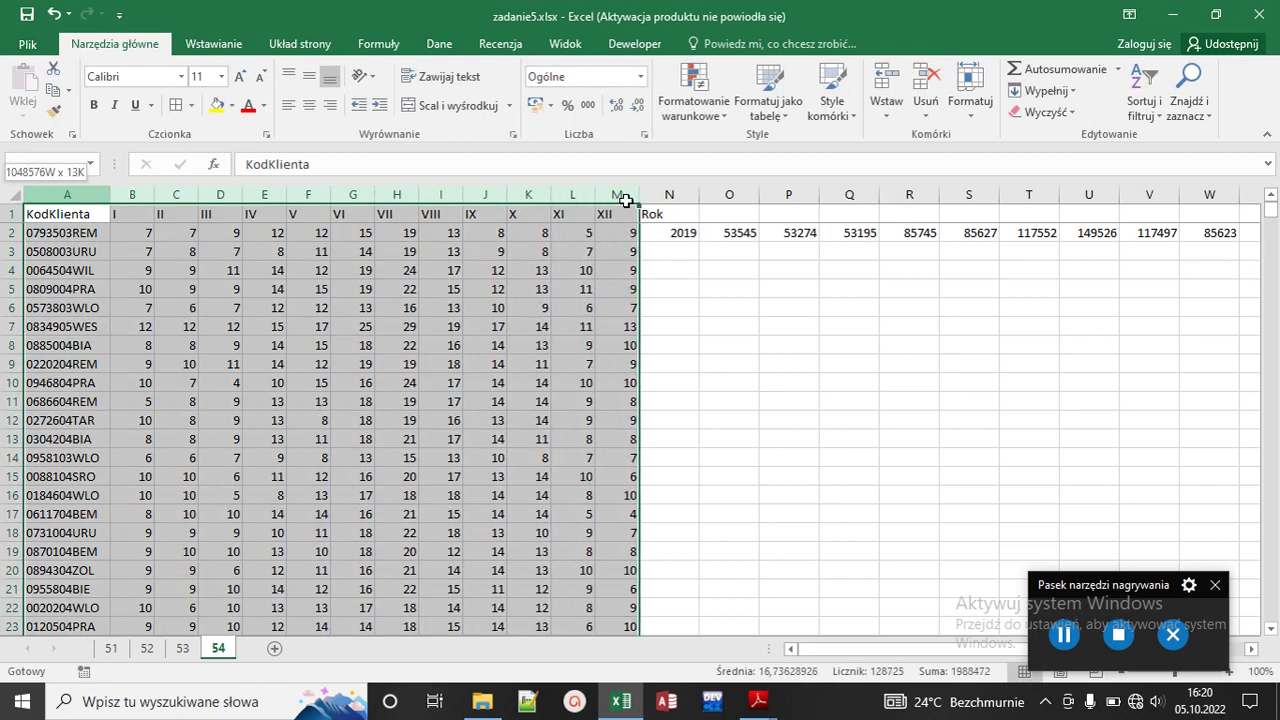
pyautogui.rightClick(623, 194)
pyautogui.click(728, 343)
pyautogui.click(728, 343)
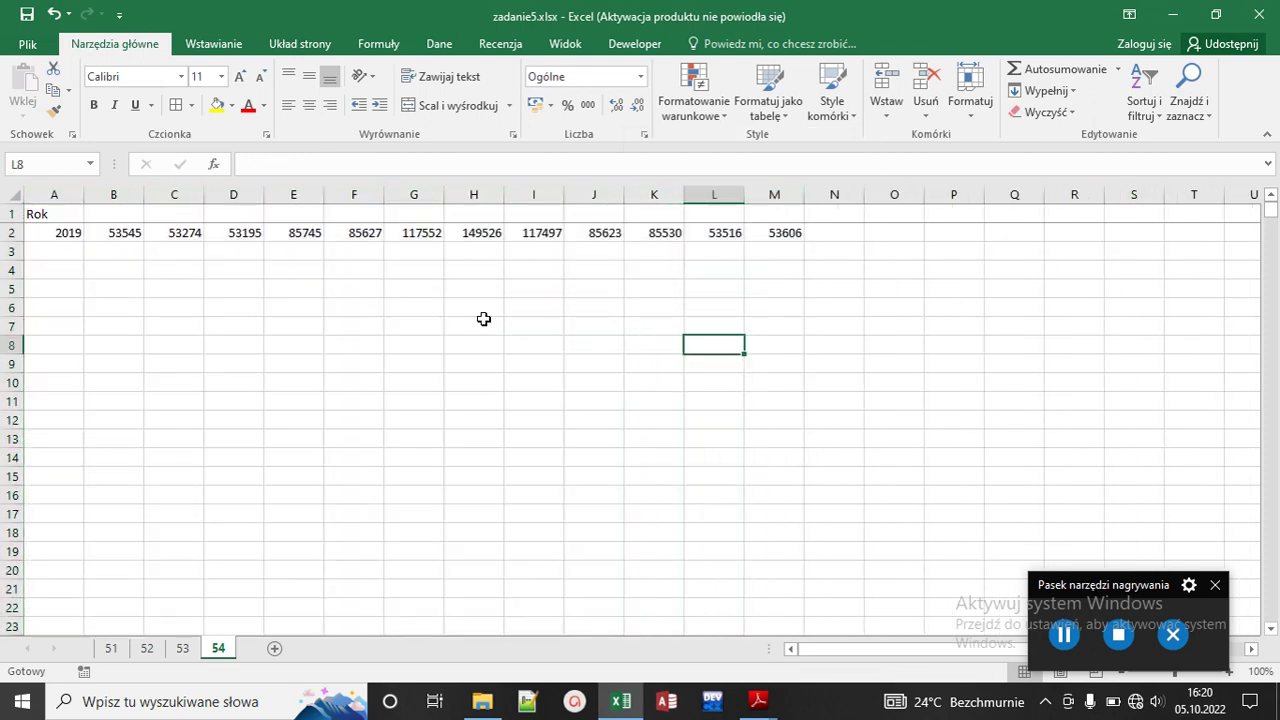
# Step: Move the year and monthly totals in A2:M2 one column over so that they start at B2
pyautogui.click(120, 214)
pyautogui.moveTo(72, 233); pyautogui.dragTo(780, 232)
pyautogui.hotkey('ctrl', 'c')
pyautogui.click(114, 231)
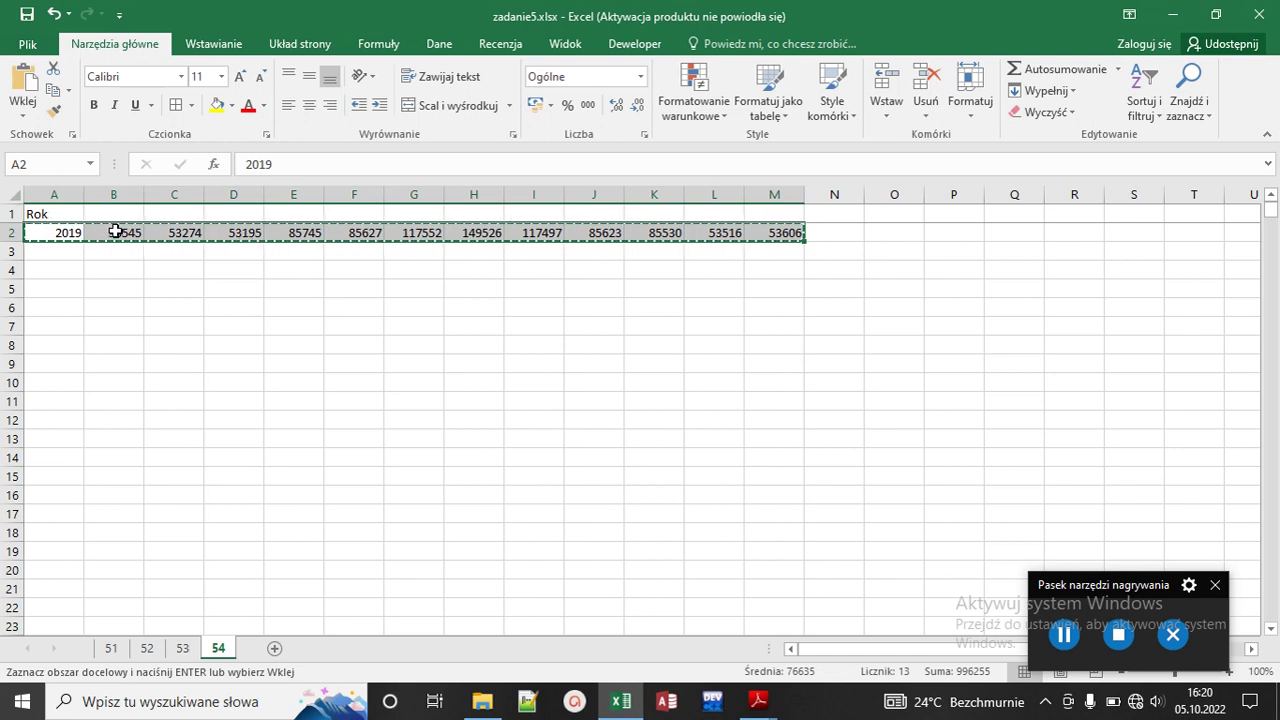
pyautogui.hotkey('ctrl', 'v')
pyautogui.click(294, 317)
# Step: Enter 1 in B1 and 2 in C1, and continue the numbering across row 1 to 13 in N1
pyautogui.click(131, 217)
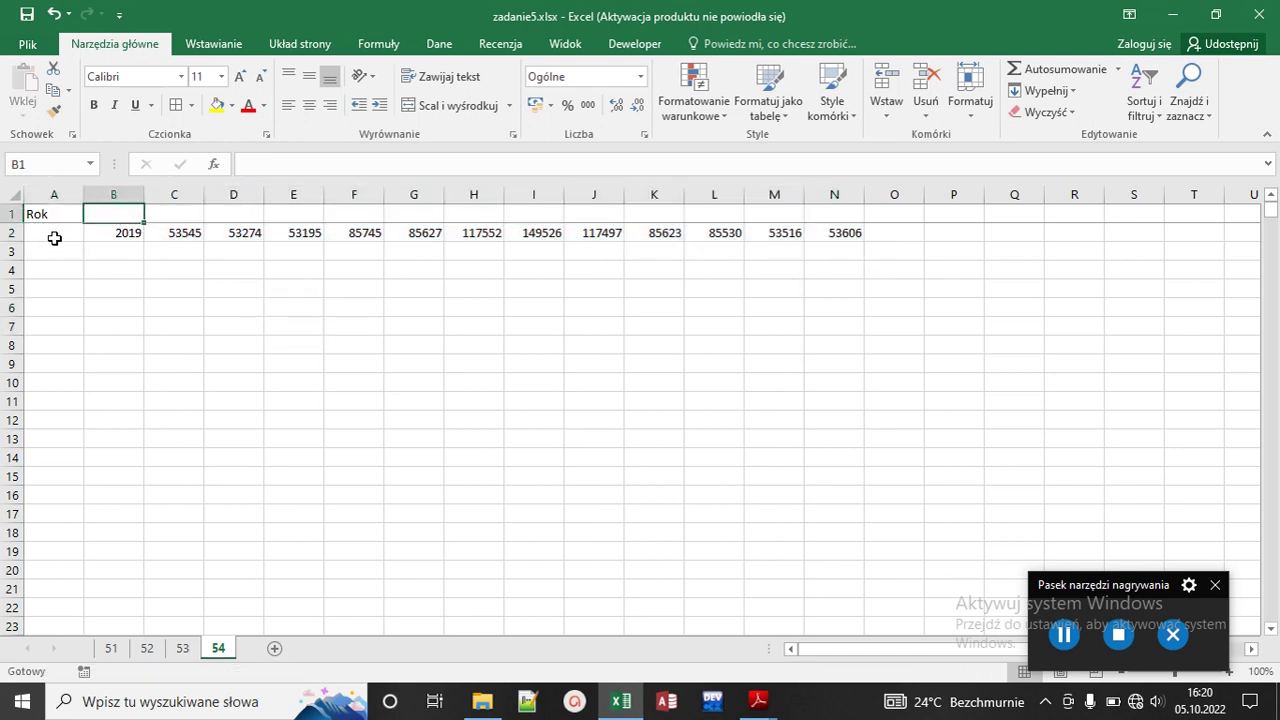
pyautogui.write('I')
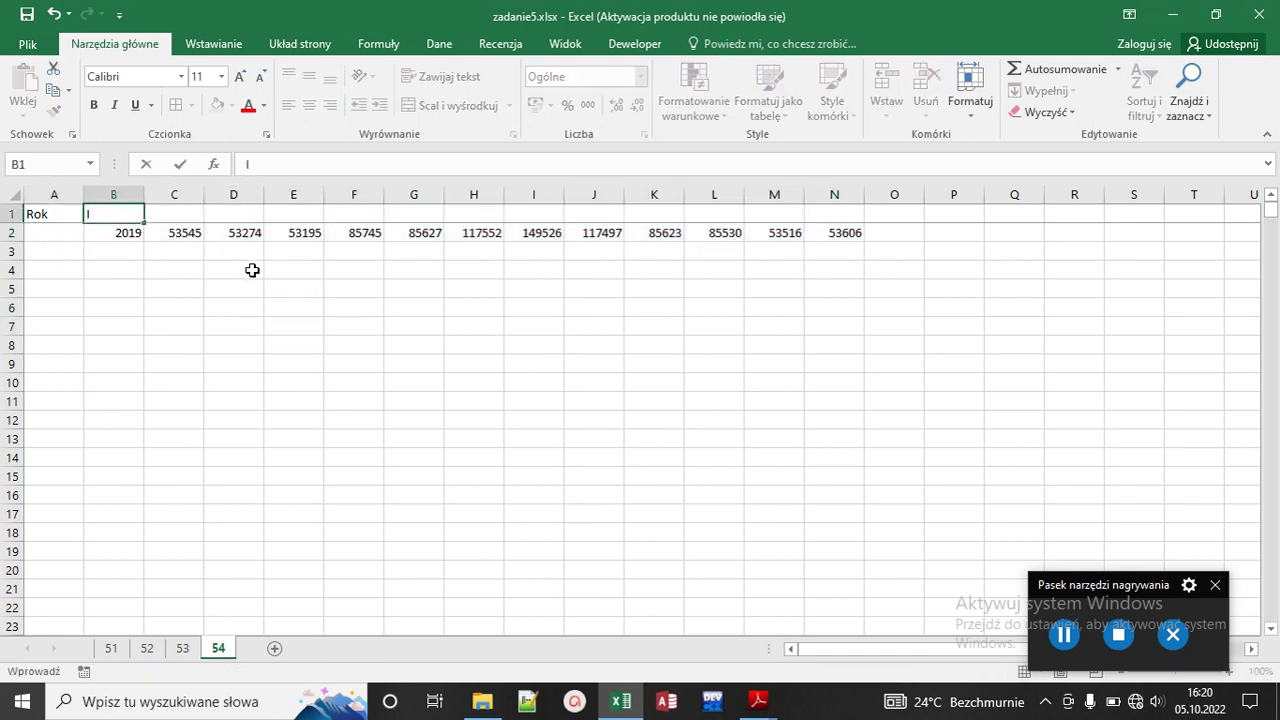
pyautogui.press('Tab')
pyautogui.write('2')
pyautogui.press('Tab')
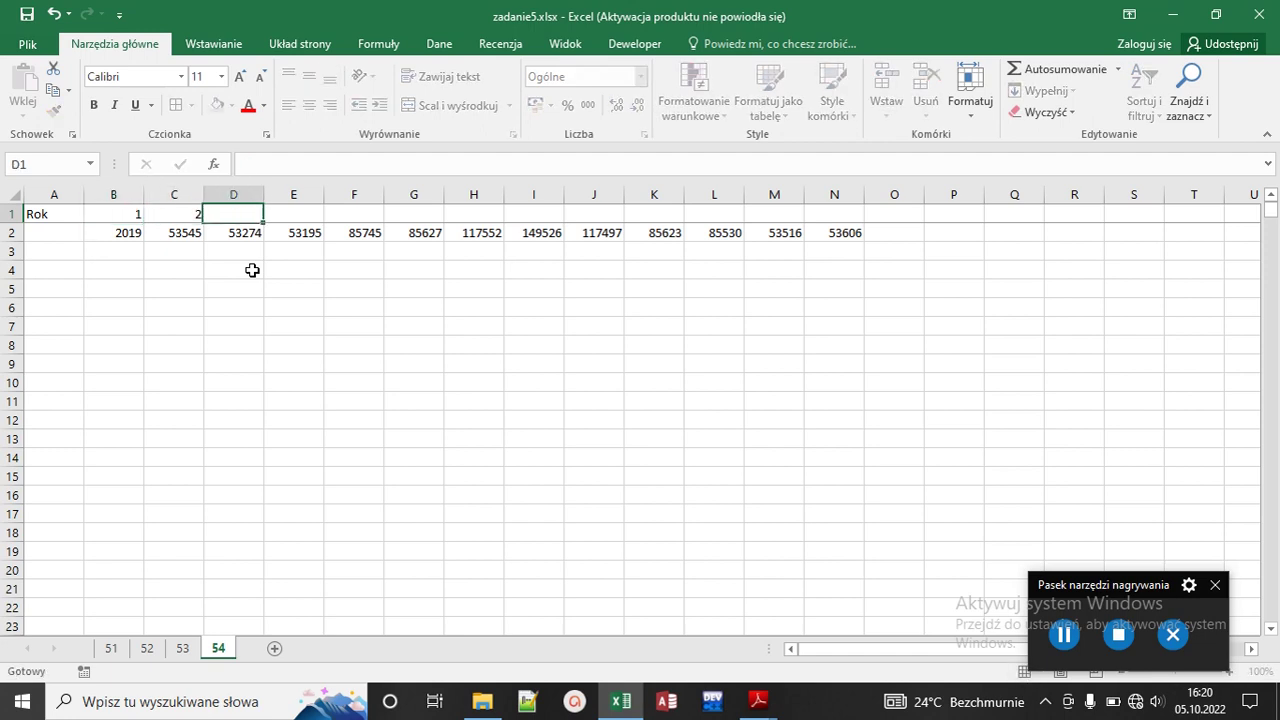
pyautogui.moveTo(135, 217); pyautogui.dragTo(851, 231)
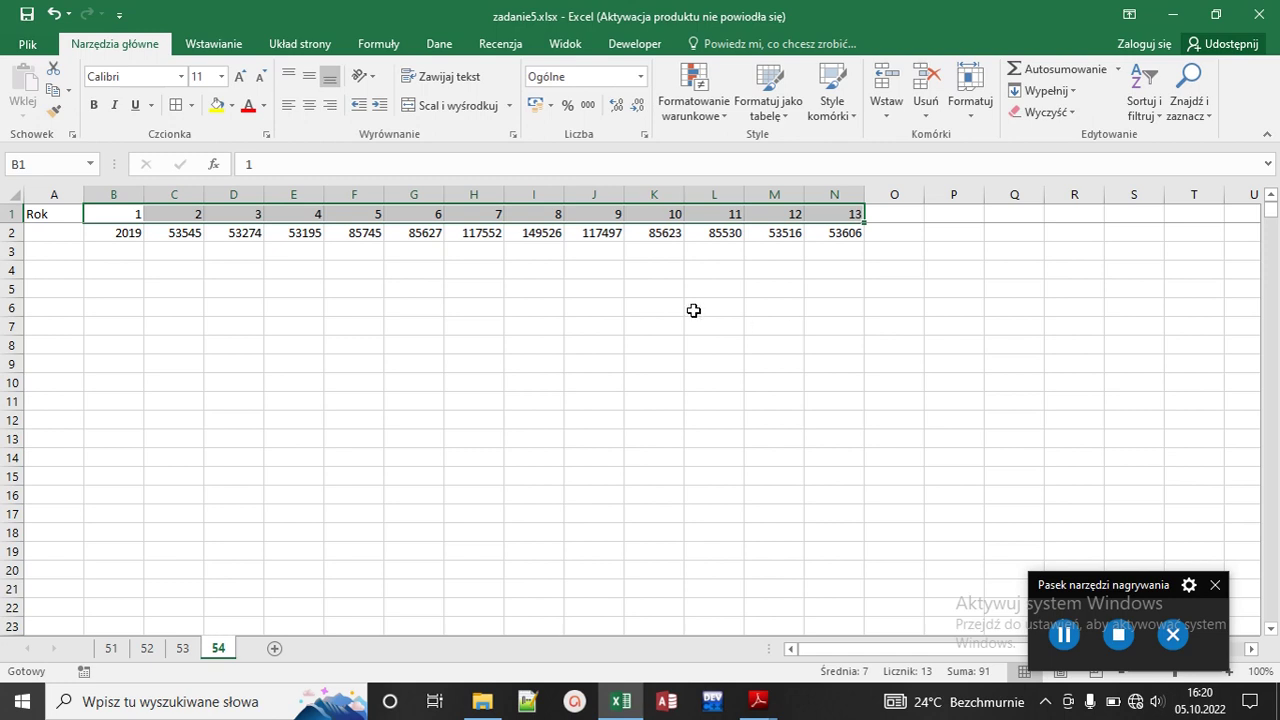
# Step: Move the year and monthly totals in B2:N2 back one column so that they start at A2
pyautogui.moveTo(126, 232); pyautogui.dragTo(846, 234)
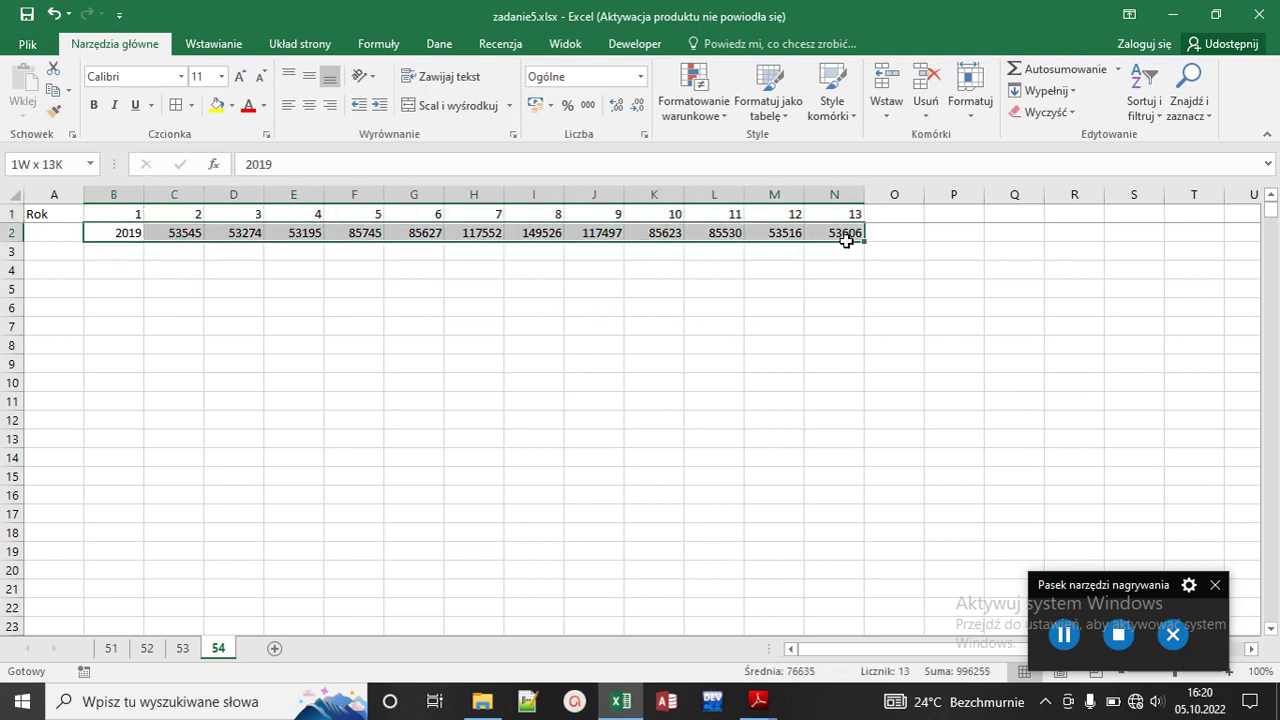
pyautogui.hotkey('ctrl', 'x')
pyautogui.click(63, 234)
pyautogui.hotkey('ctrl', 'v')
pyautogui.click(409, 376)
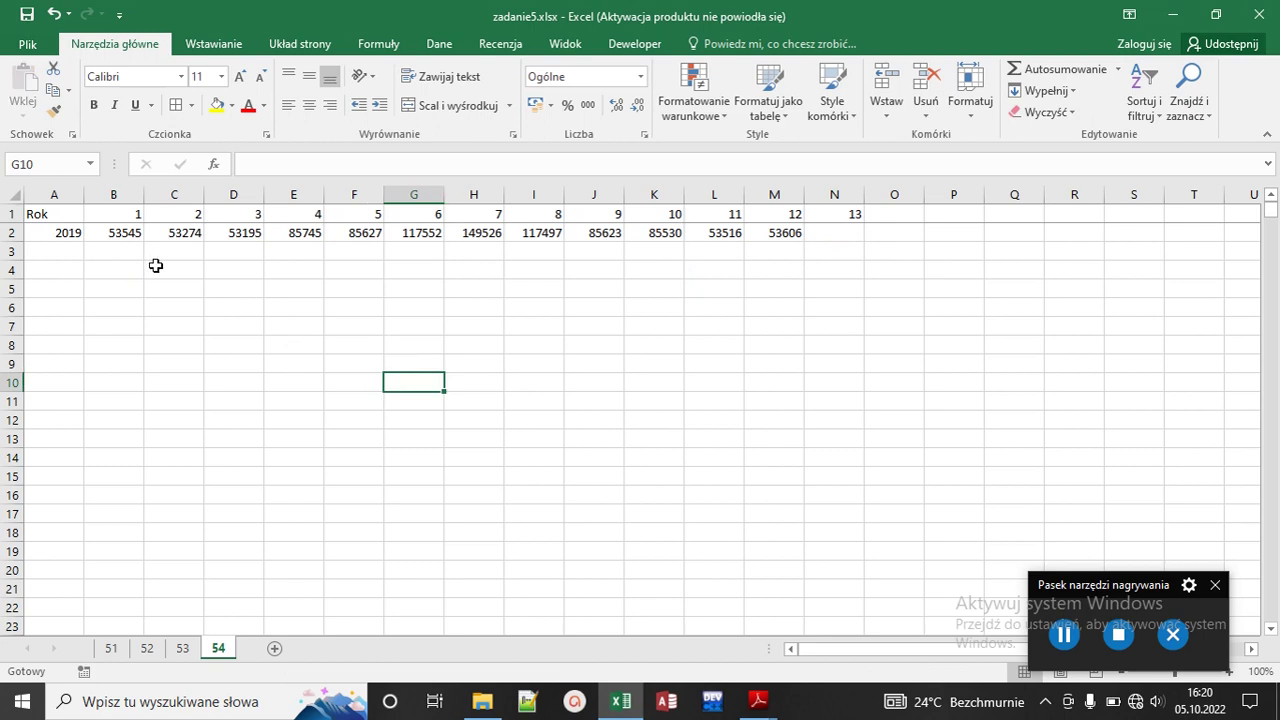
# Step: Remove column N with the surplus month header 13
pyautogui.click(774, 194)
pyautogui.rightClick(840, 196)
pyautogui.click(882, 351)
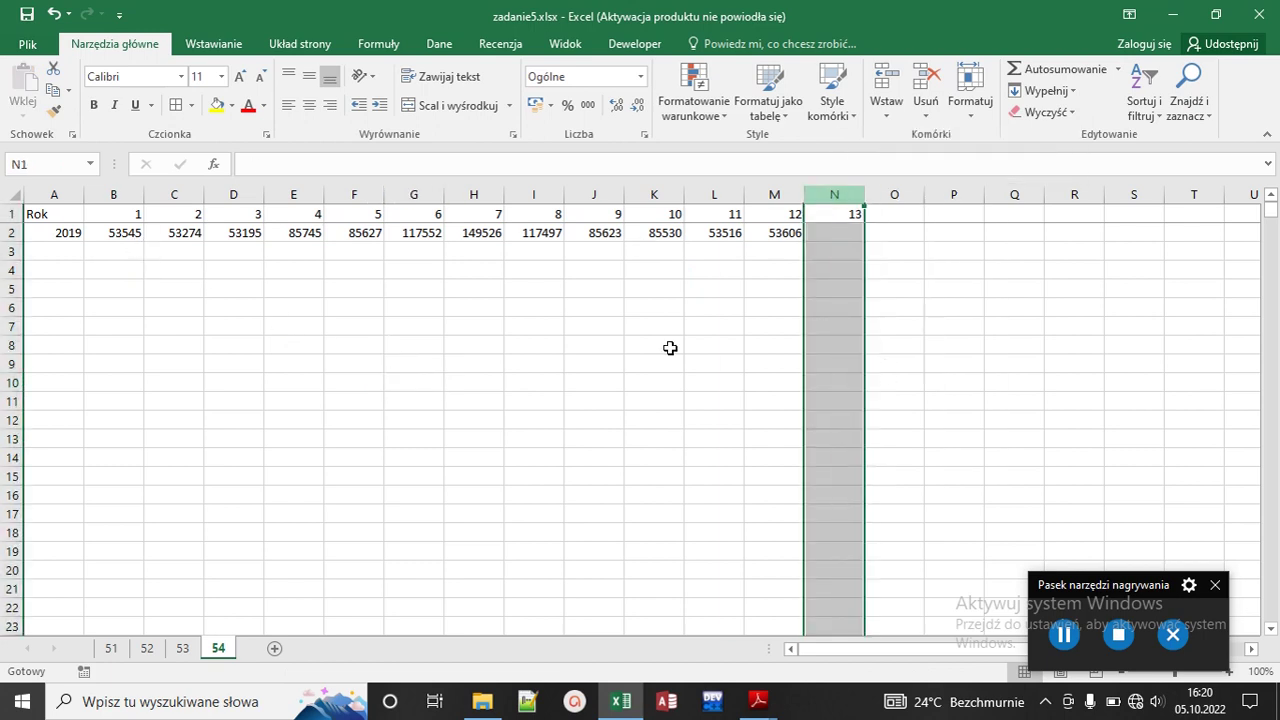
pyautogui.click(471, 380)
# Step: Enter 2020 in A3 under 2019 and fill the yearly series down column A to 2030 in A13
pyautogui.click(63, 234)
pyautogui.click(71, 252)
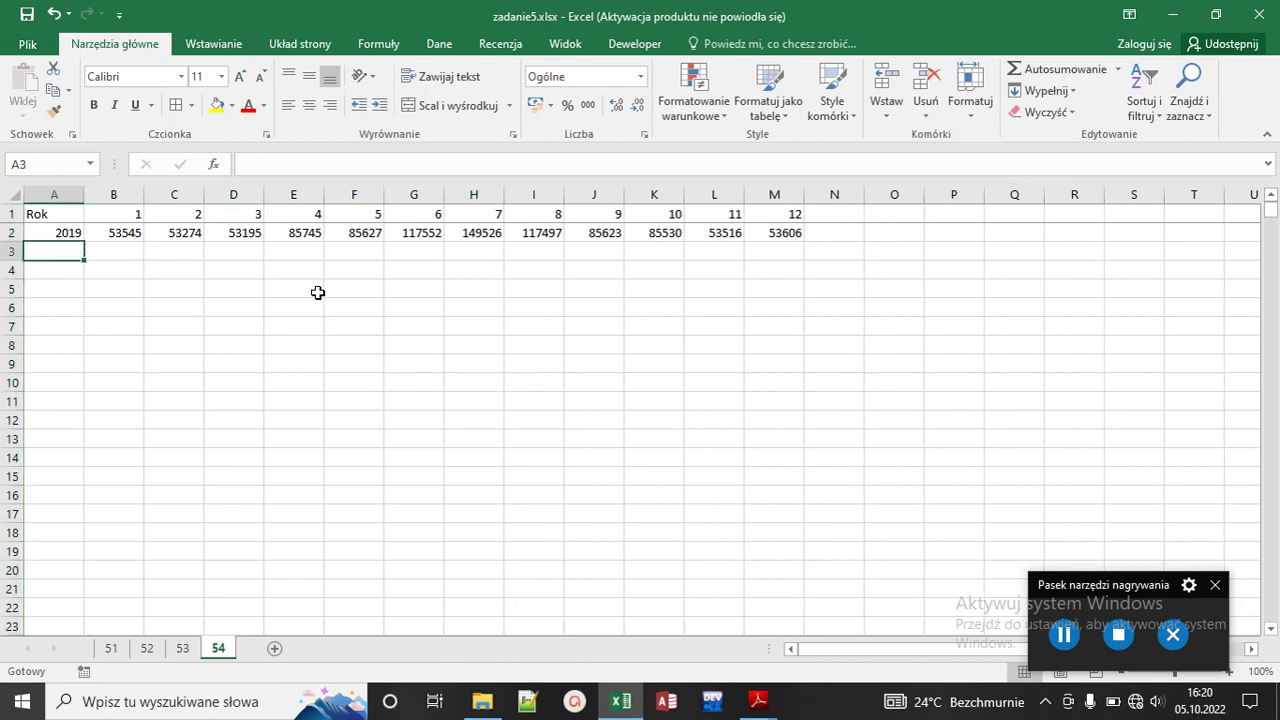
pyautogui.write('2020')
pyautogui.press('Return')
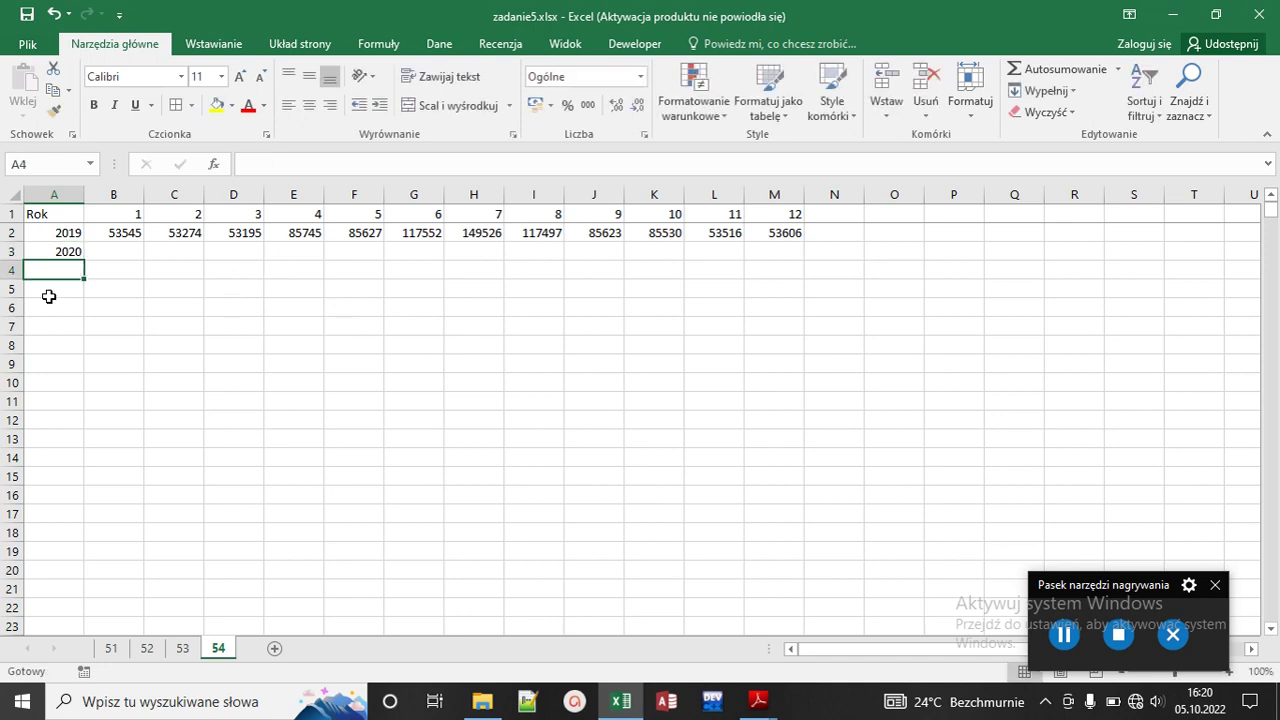
pyautogui.click(57, 252)
pyautogui.moveTo(85, 260); pyautogui.dragTo(94, 421)
pyautogui.moveTo(69, 232); pyautogui.dragTo(83, 447)
pyautogui.click(343, 371)
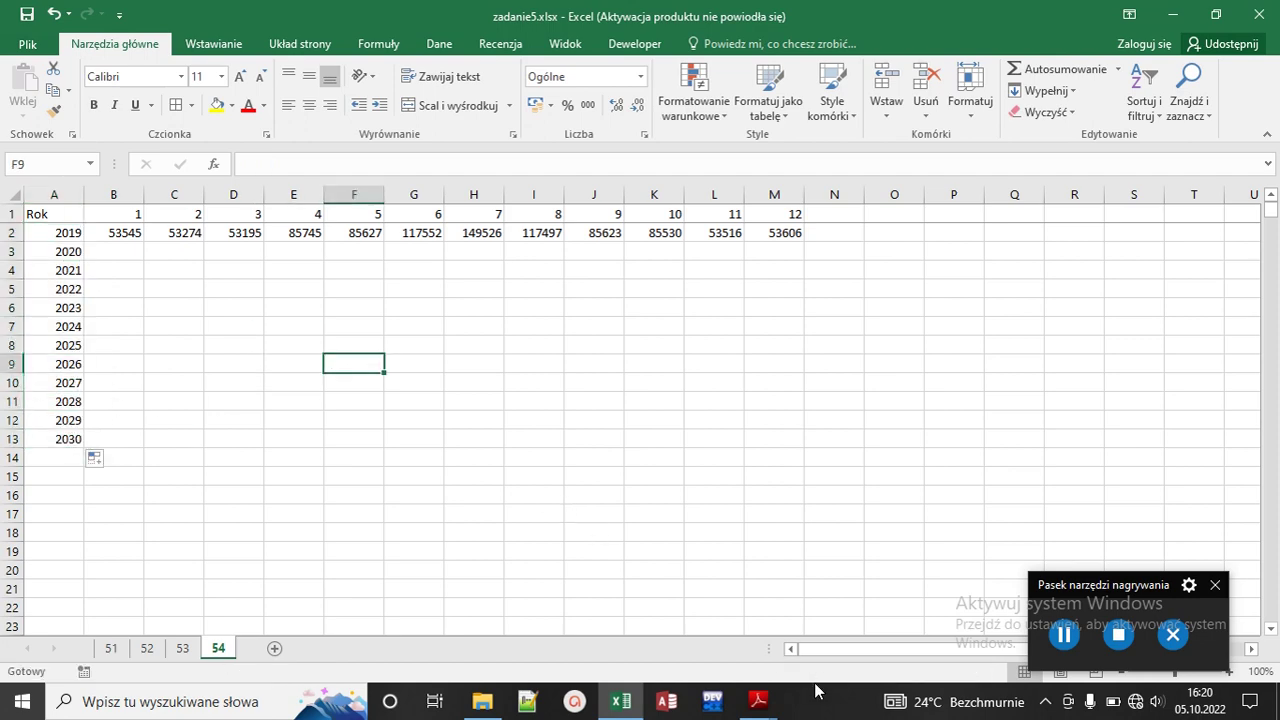
# Step: Check the growth rule of Zadanie 5.4 in the Adobe Reader PDF, and in Excel enter =B2+B2*1% in B3
pyautogui.moveTo(758, 700)
pyautogui.click(675, 658)
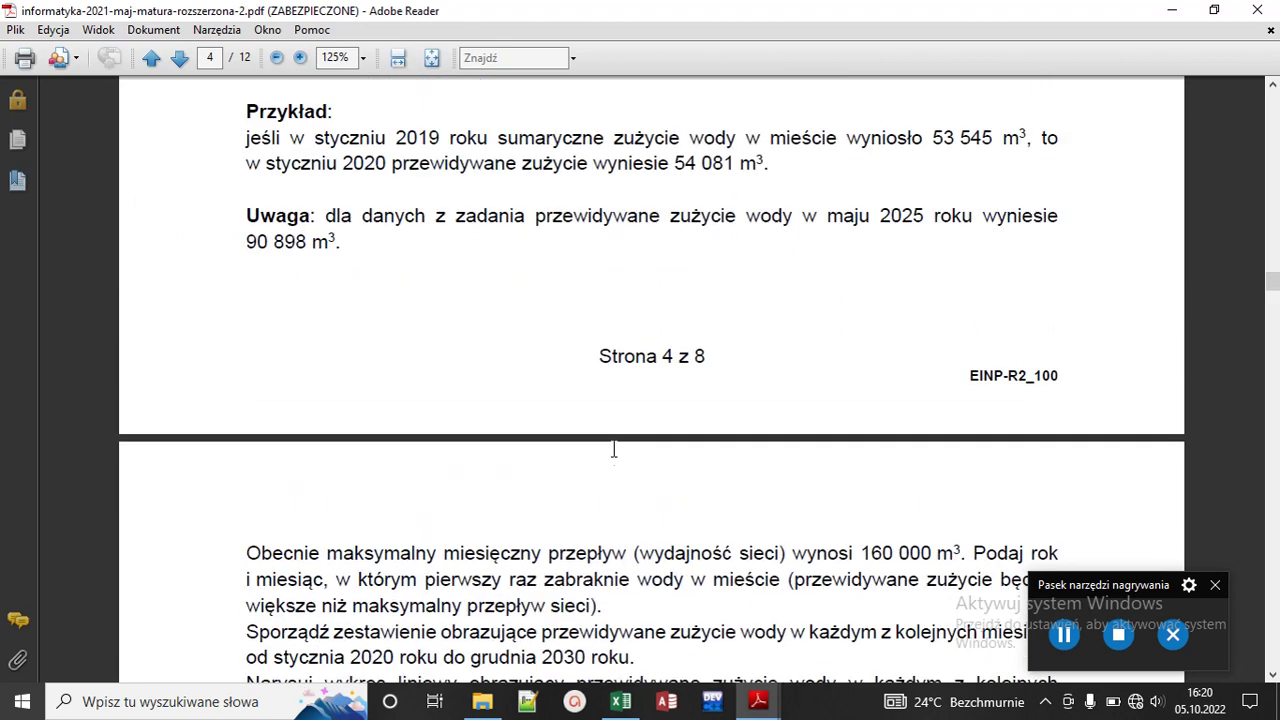
pyautogui.scroll(3, 614, 450)
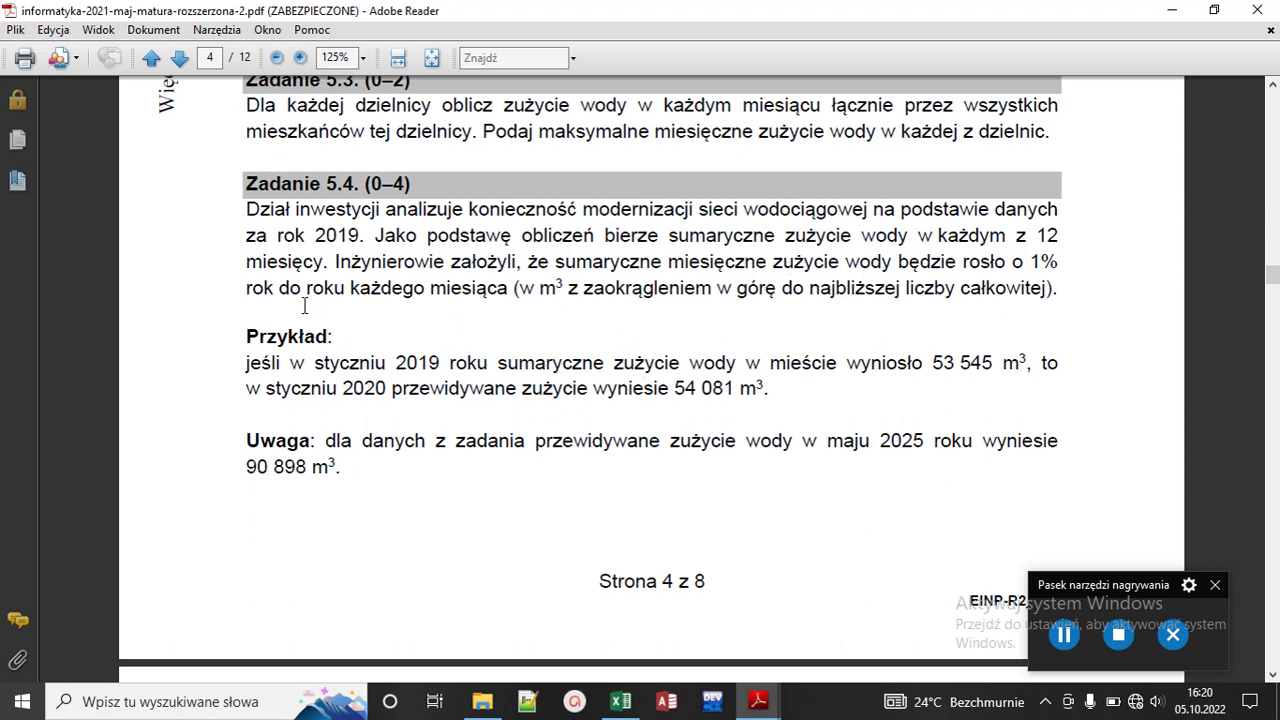
pyautogui.click(620, 701)
pyautogui.click(113, 251)
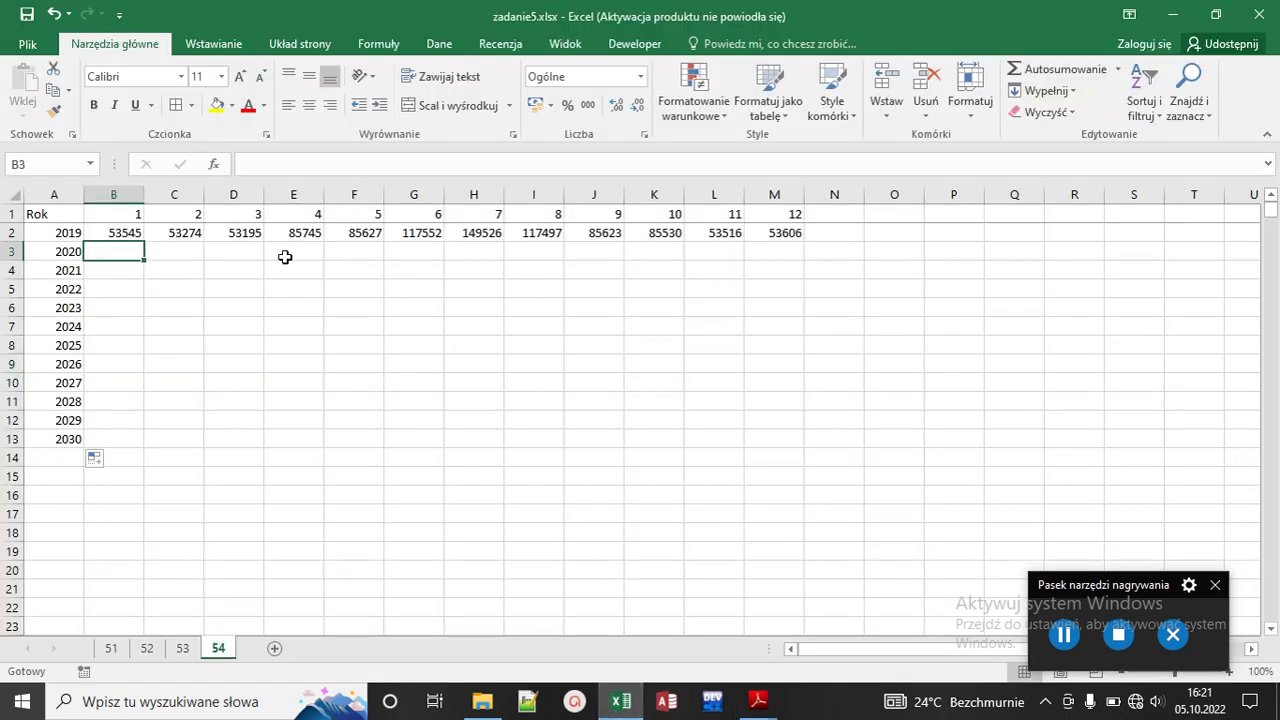
pyautogui.write('=')
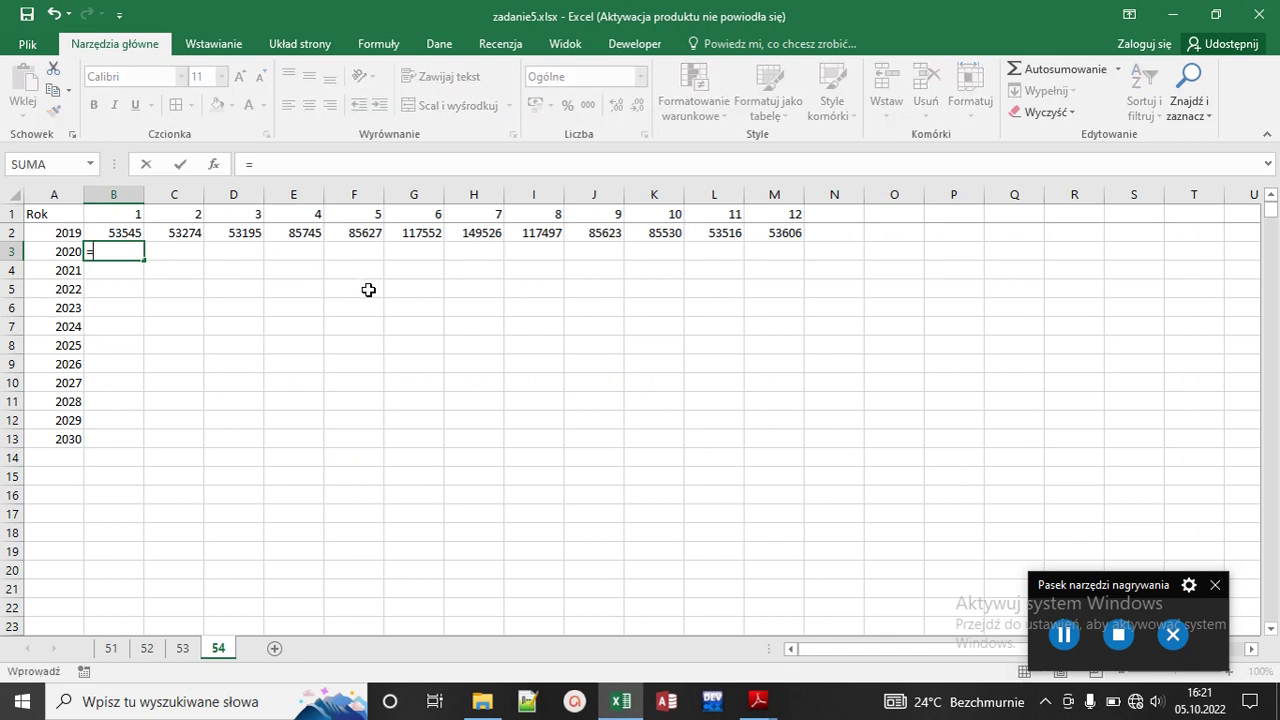
pyautogui.click(120, 231)
pyautogui.write('+')
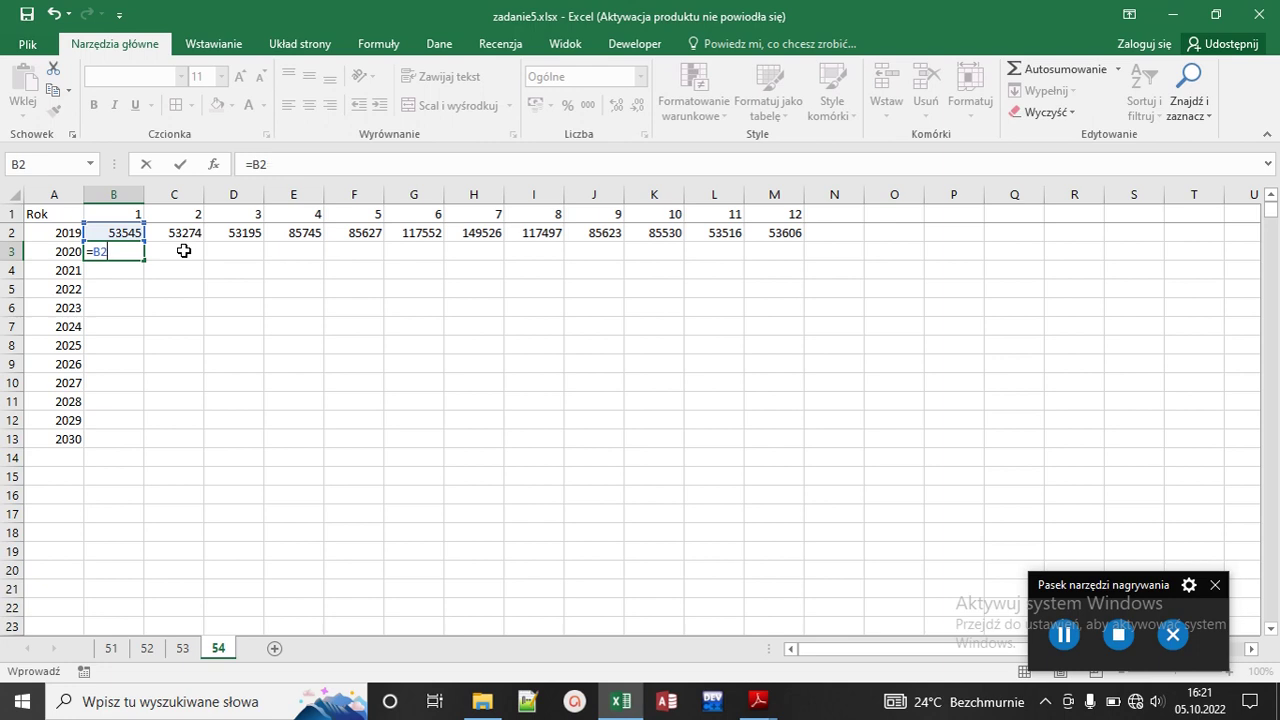
pyautogui.click(120, 232)
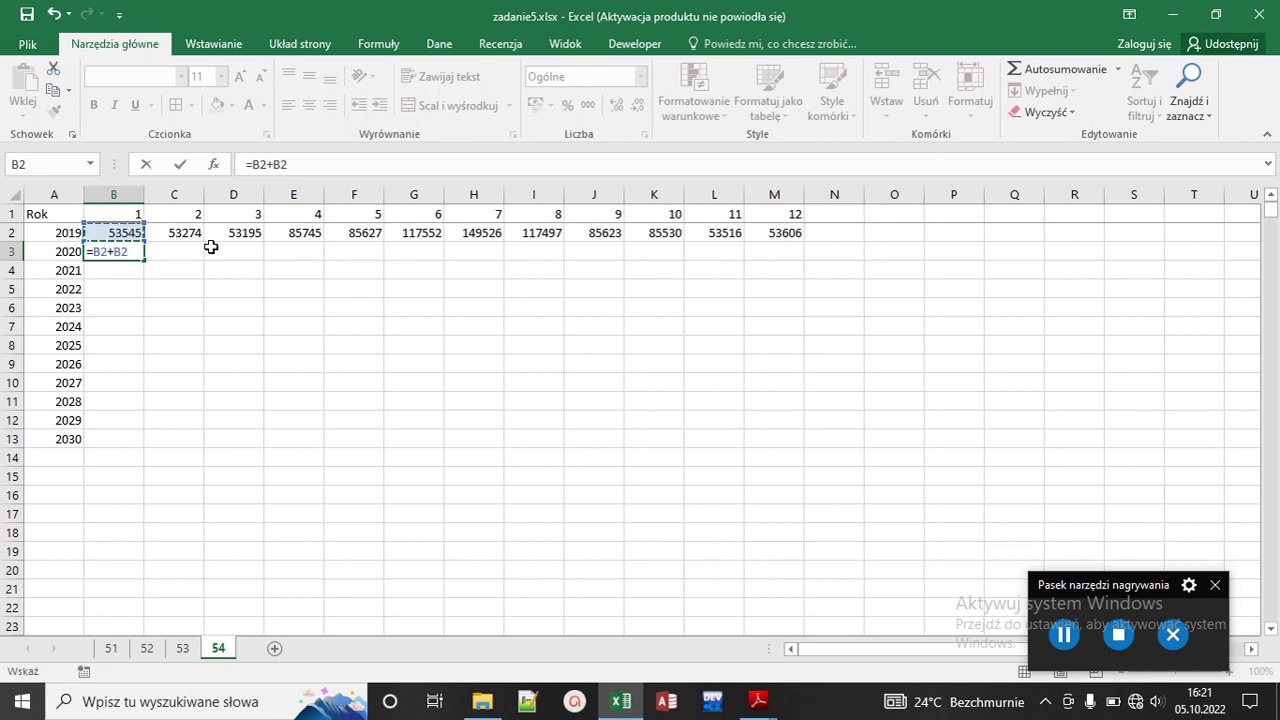
pyautogui.write('*')
pyautogui.press('Return')
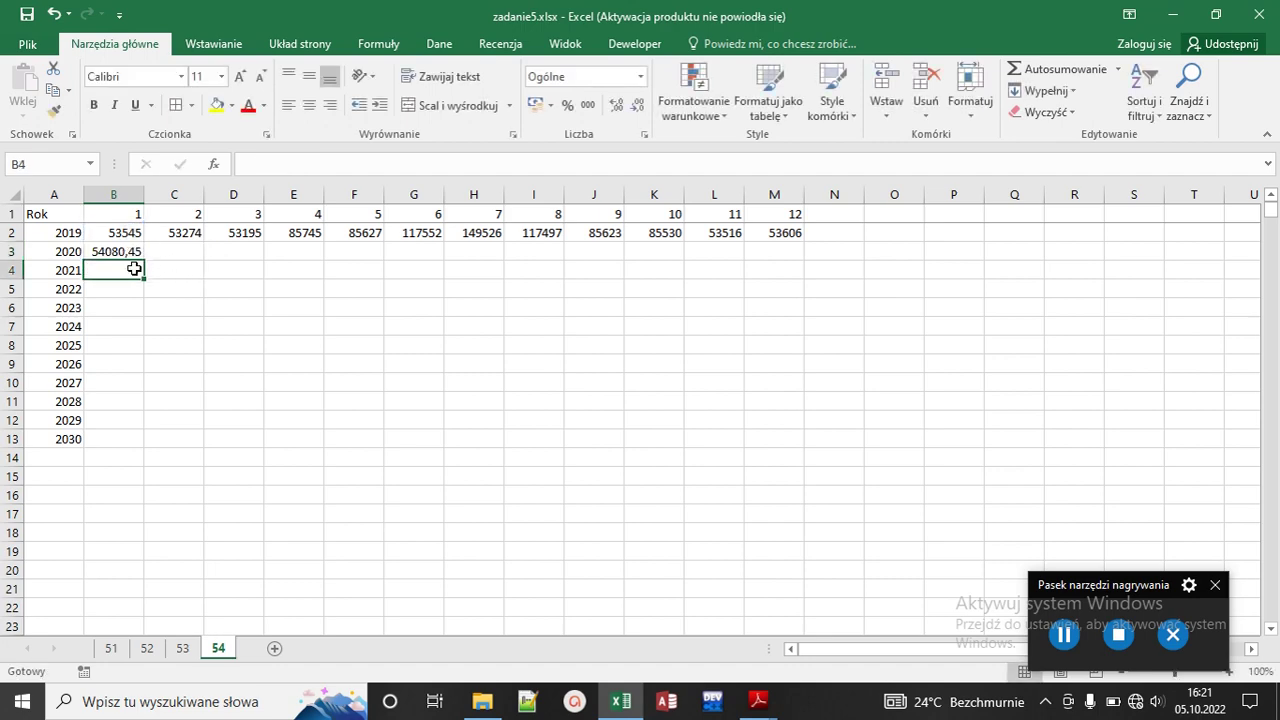
# Step: Check the rounding rule in the PDF, wrap the B3 formula in Excel as =ZAOKR.DO.CAŁK(B2+B2*1%), and fill it over B3:M13
pyautogui.moveTo(758, 703)
pyautogui.click(688, 612)
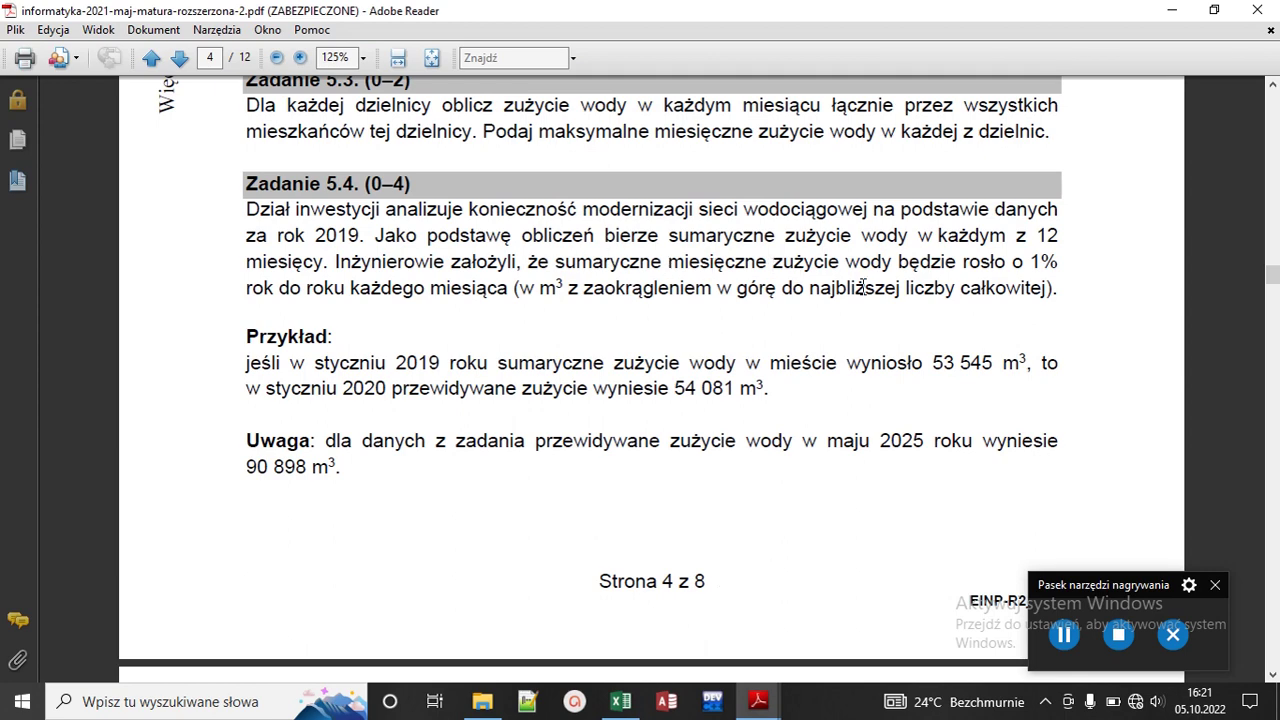
pyautogui.click(622, 703)
pyautogui.click(110, 252)
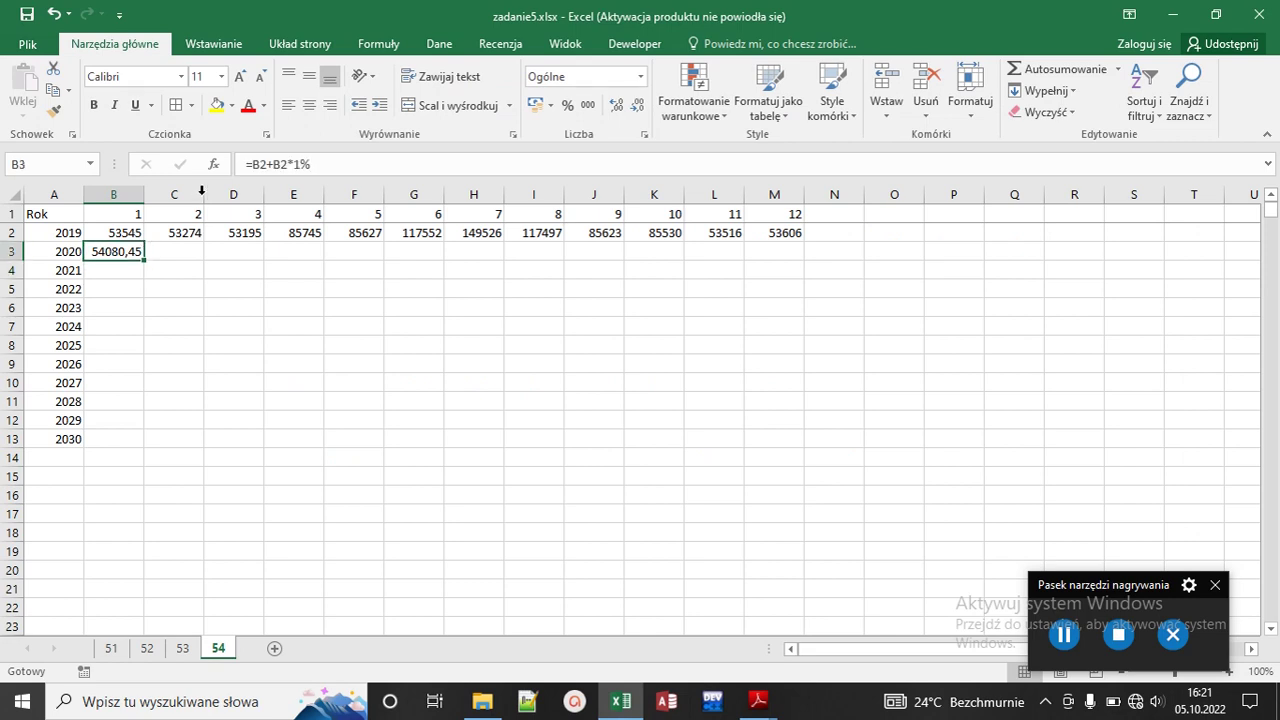
pyautogui.click(253, 166)
pyautogui.write('za')
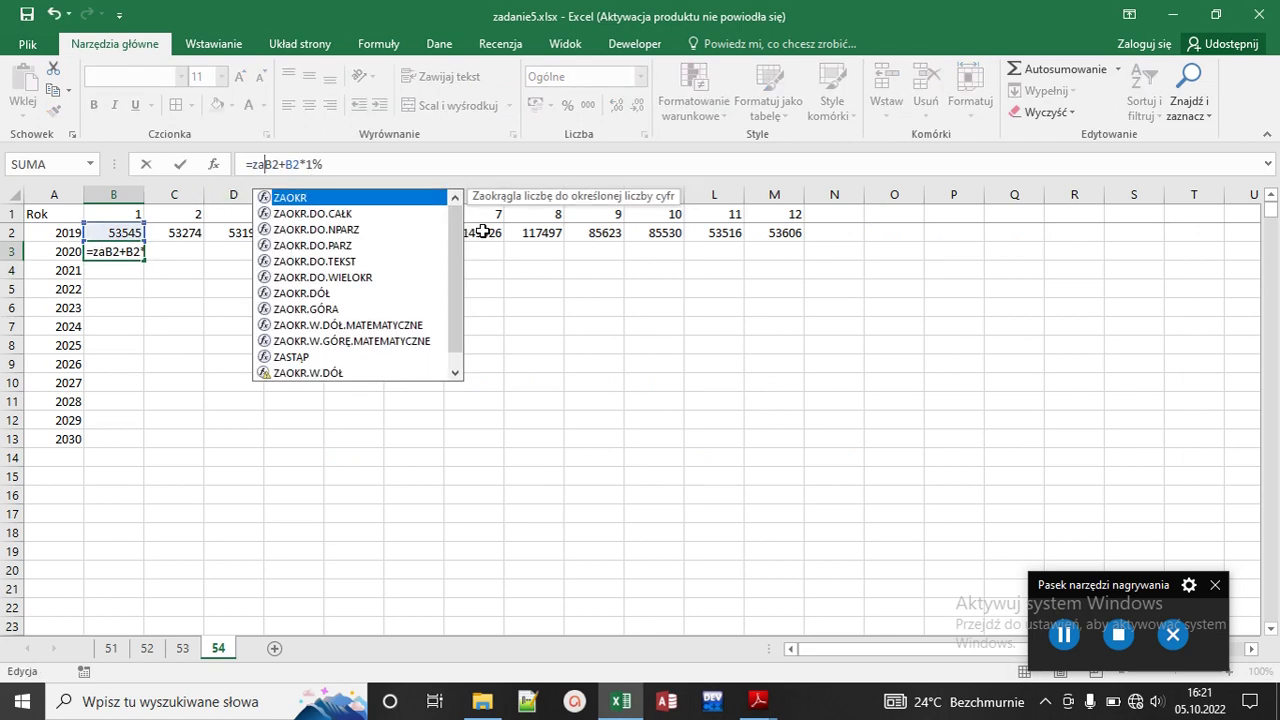
pyautogui.press('Down')
pyautogui.press('Tab')
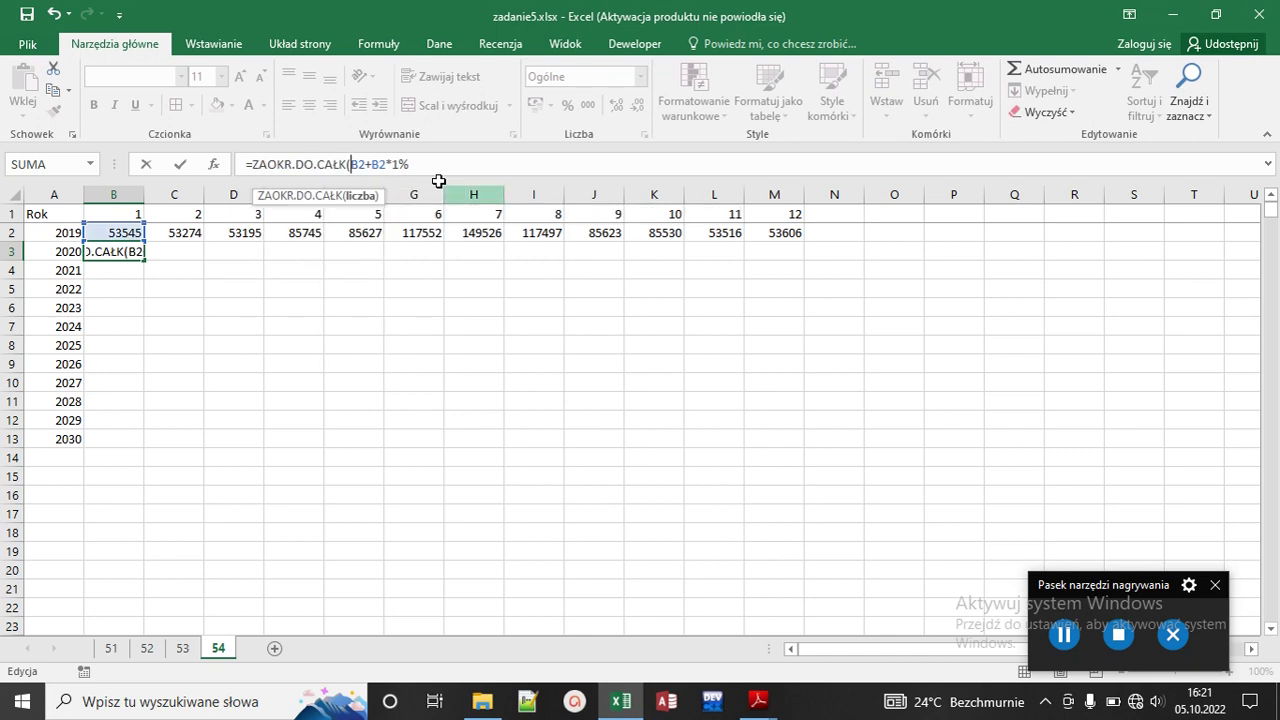
pyautogui.click(415, 164)
pyautogui.write(')')
pyautogui.press('Return')
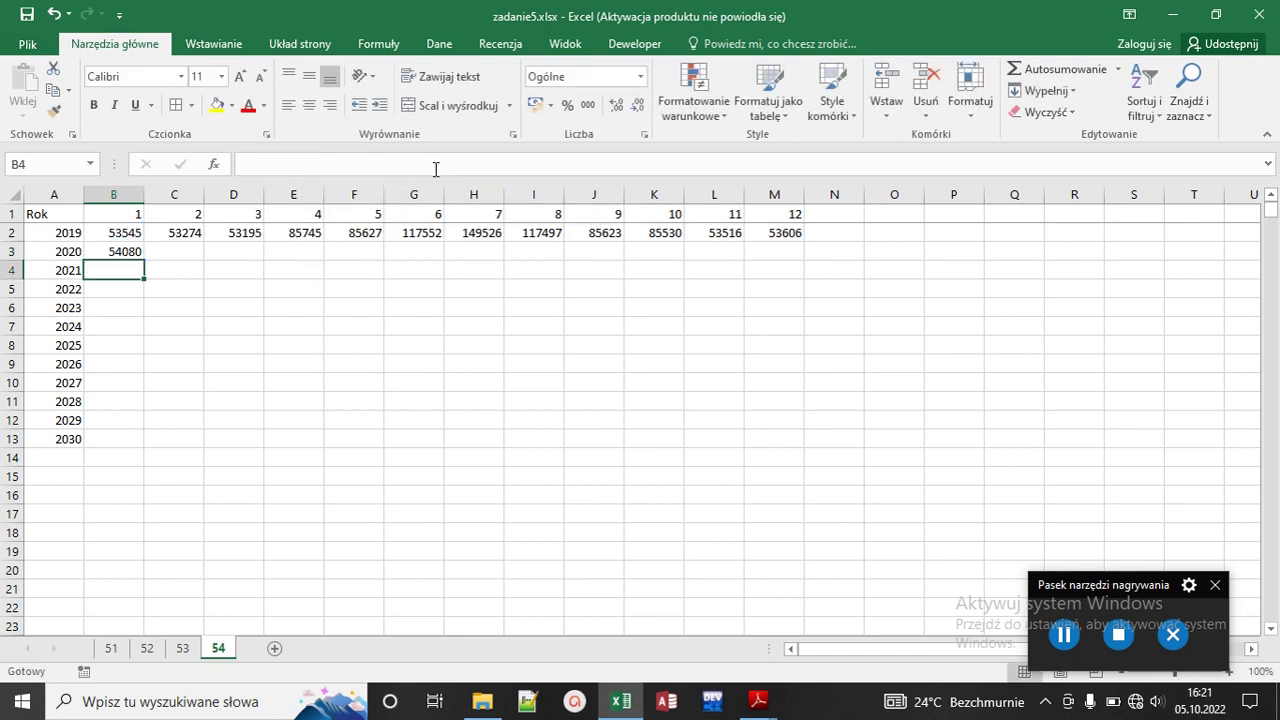
pyautogui.click(115, 251)
pyautogui.moveTo(141, 259); pyautogui.dragTo(806, 450)
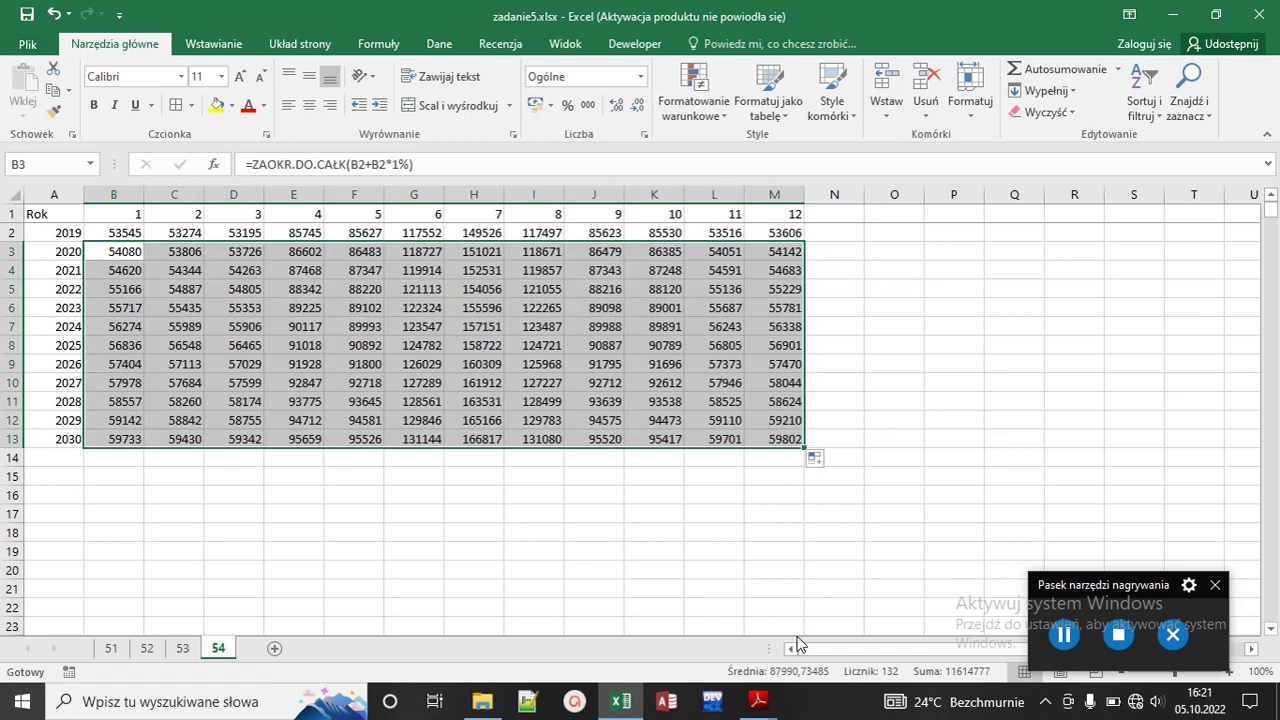
# Step: Look up the May 2025 control value in the PDF and highlight the matching forecast cell F8 in yellow in Excel
pyautogui.moveTo(768, 708)
pyautogui.click(705, 650)
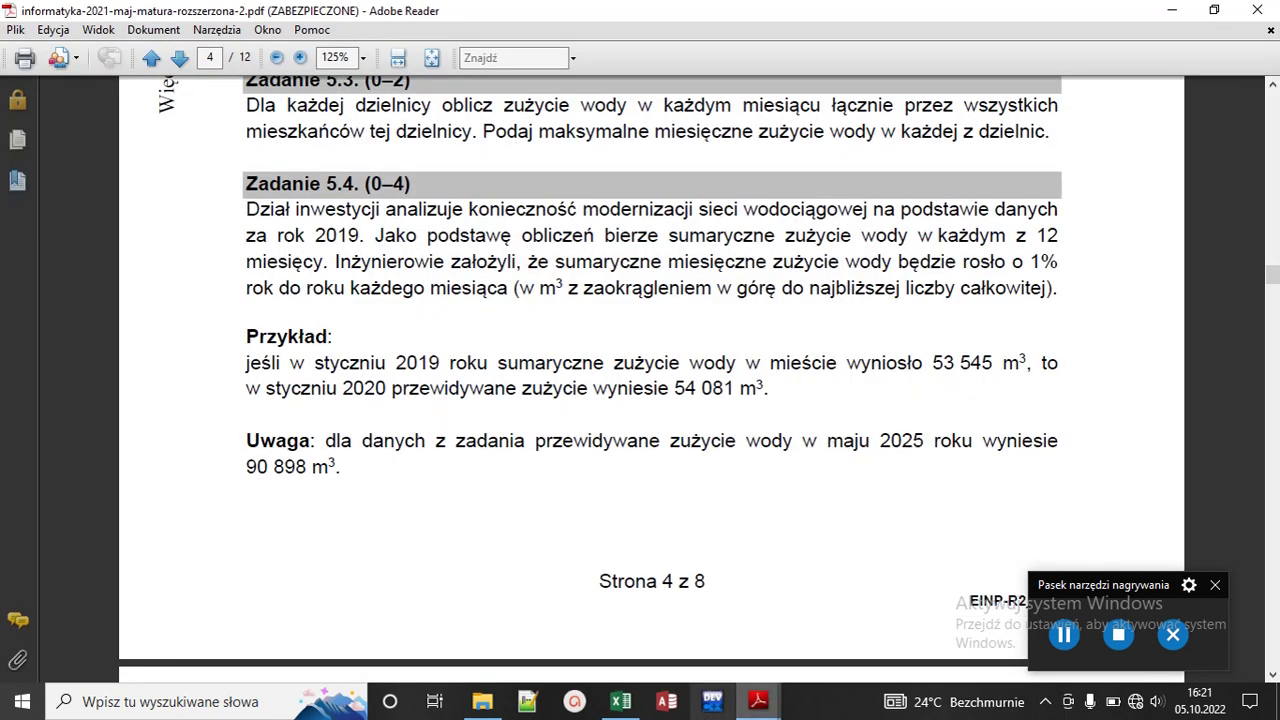
pyautogui.moveTo(829, 450); pyautogui.dragTo(971, 447)
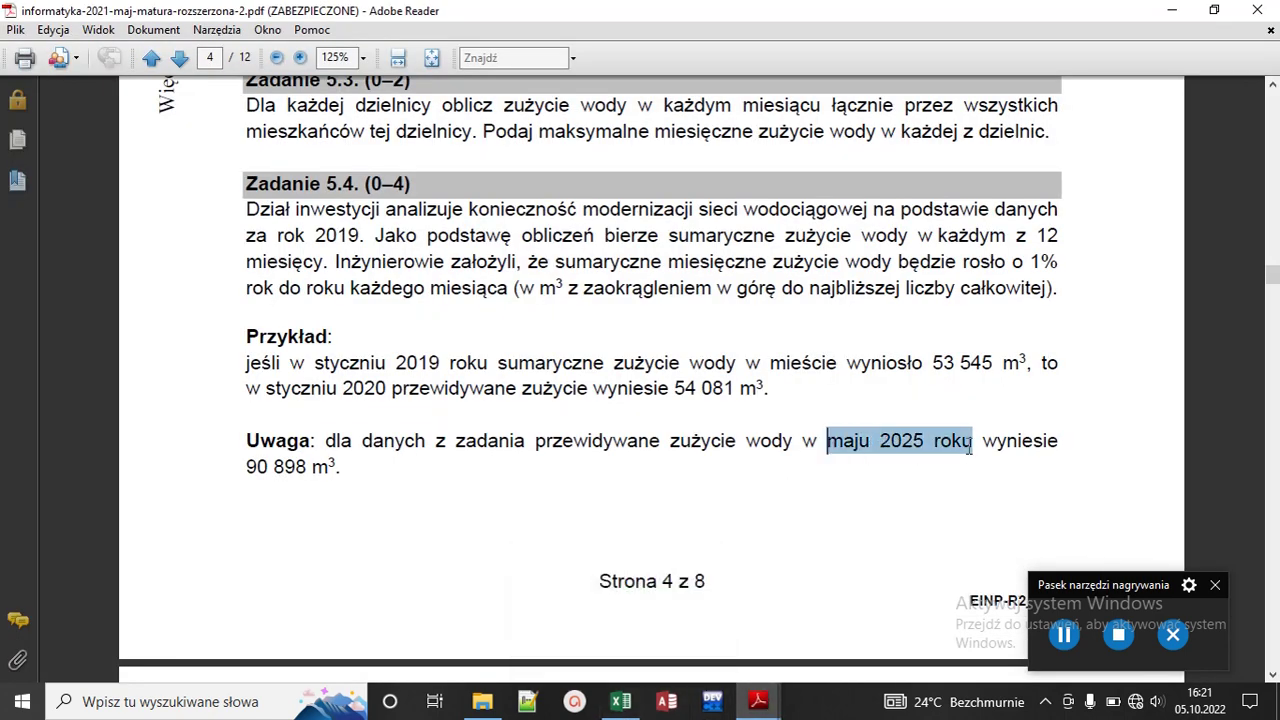
pyautogui.click(620, 701)
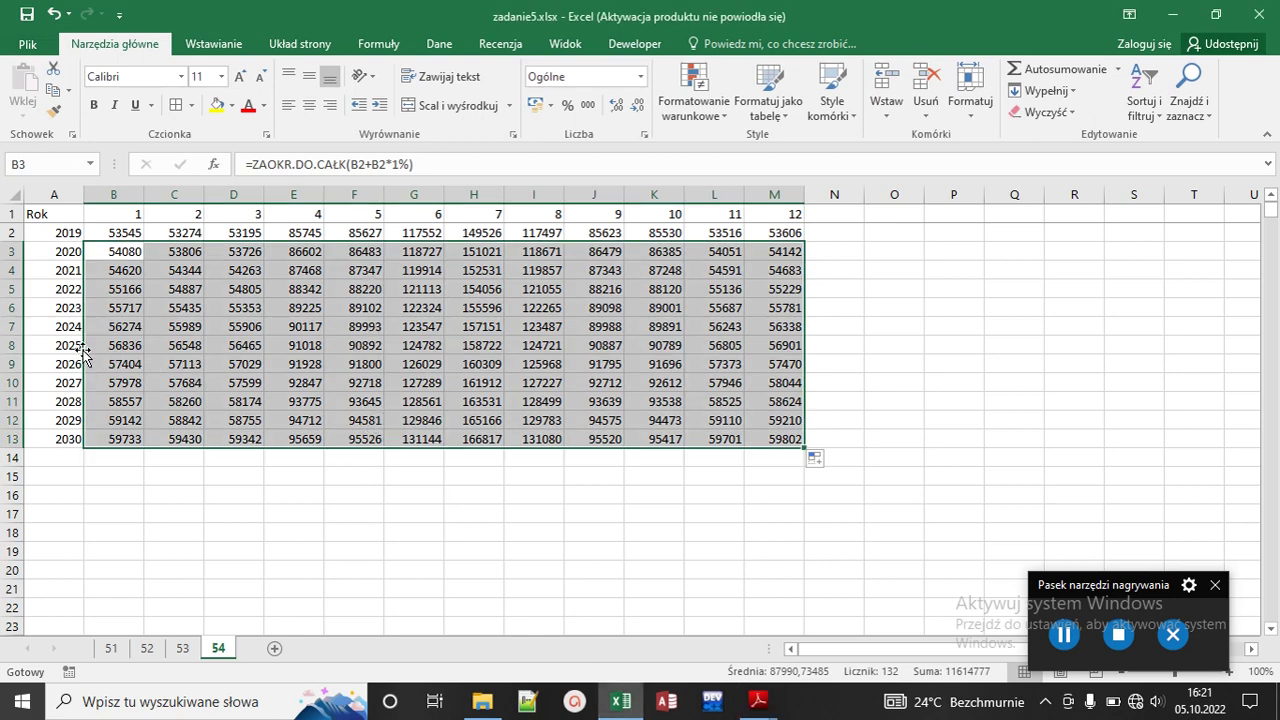
pyautogui.click(347, 347)
pyautogui.click(218, 107)
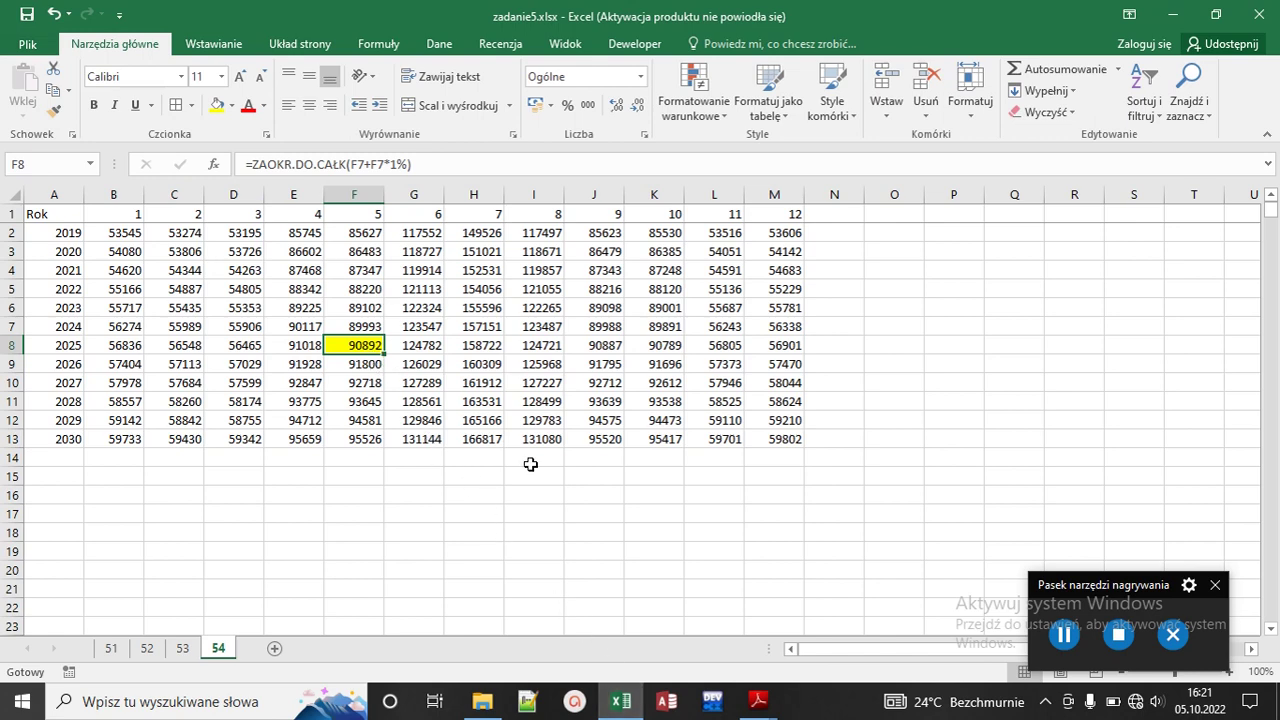
# Step: Compare the PDF's example forecast for January 2020 with the result and formula in Excel cell B3
pyautogui.click(757, 701)
pyautogui.click(702, 660)
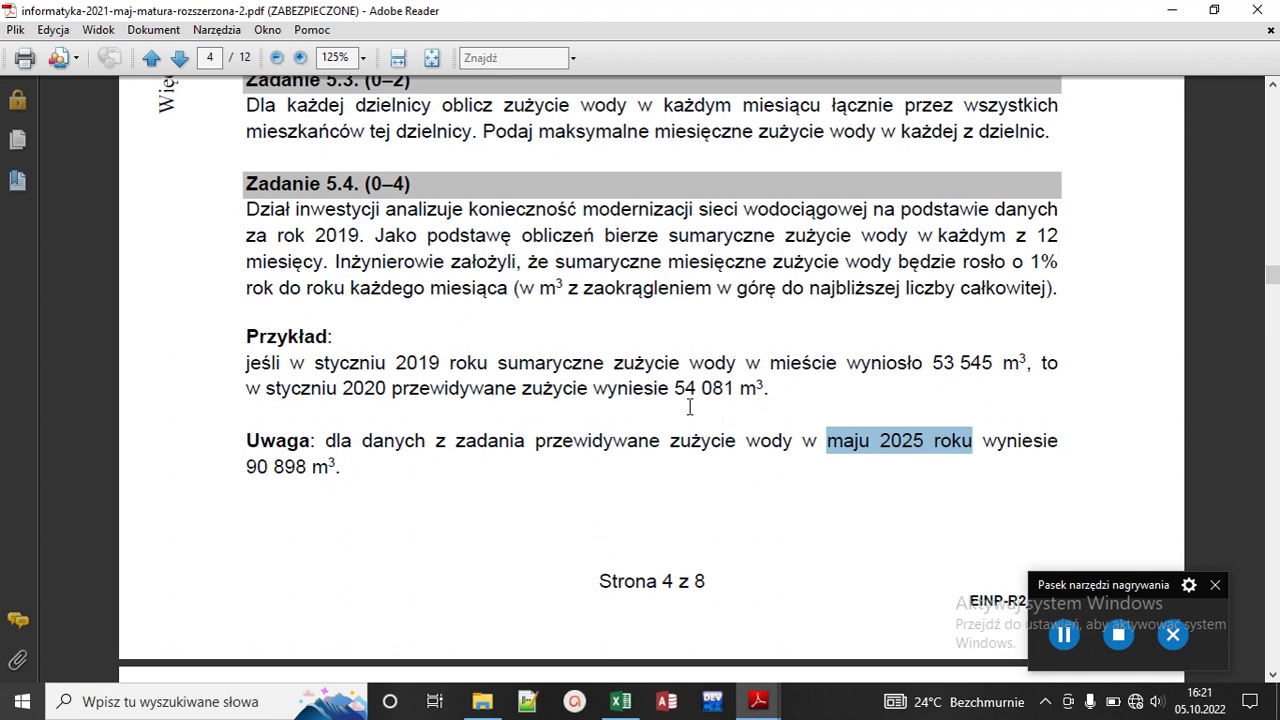
pyautogui.moveTo(298, 398); pyautogui.dragTo(769, 395)
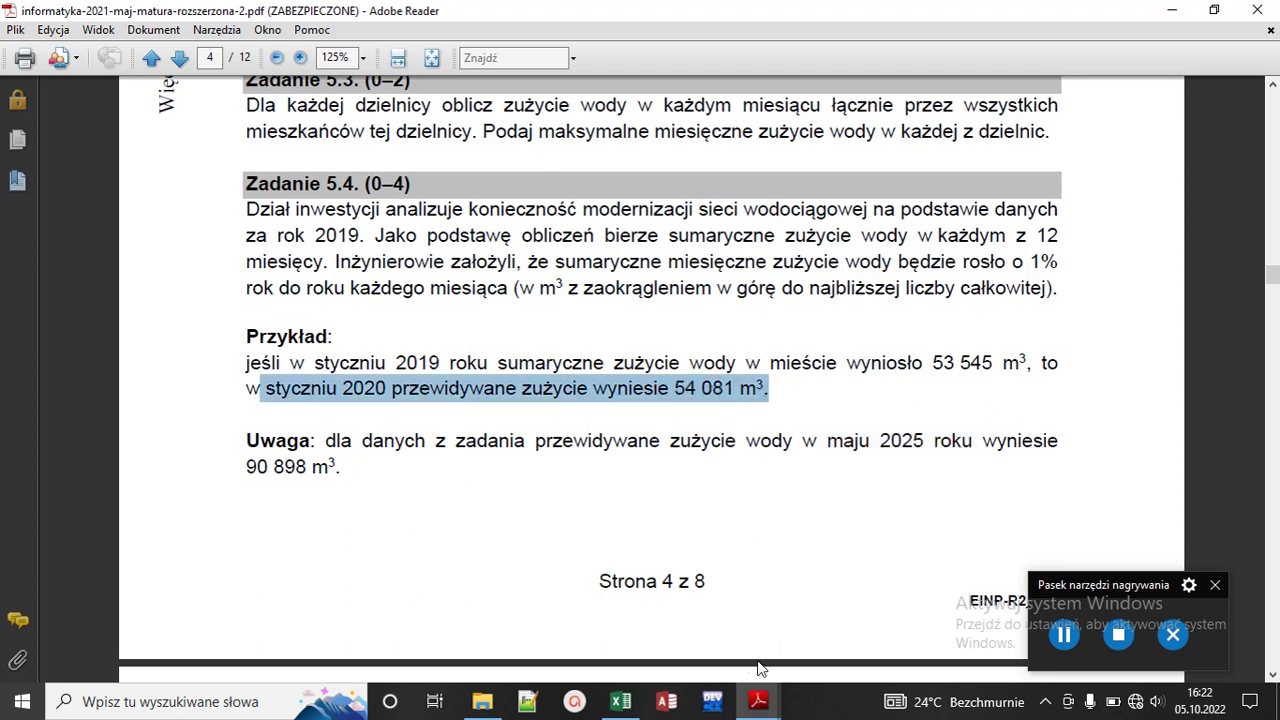
pyautogui.click(630, 705)
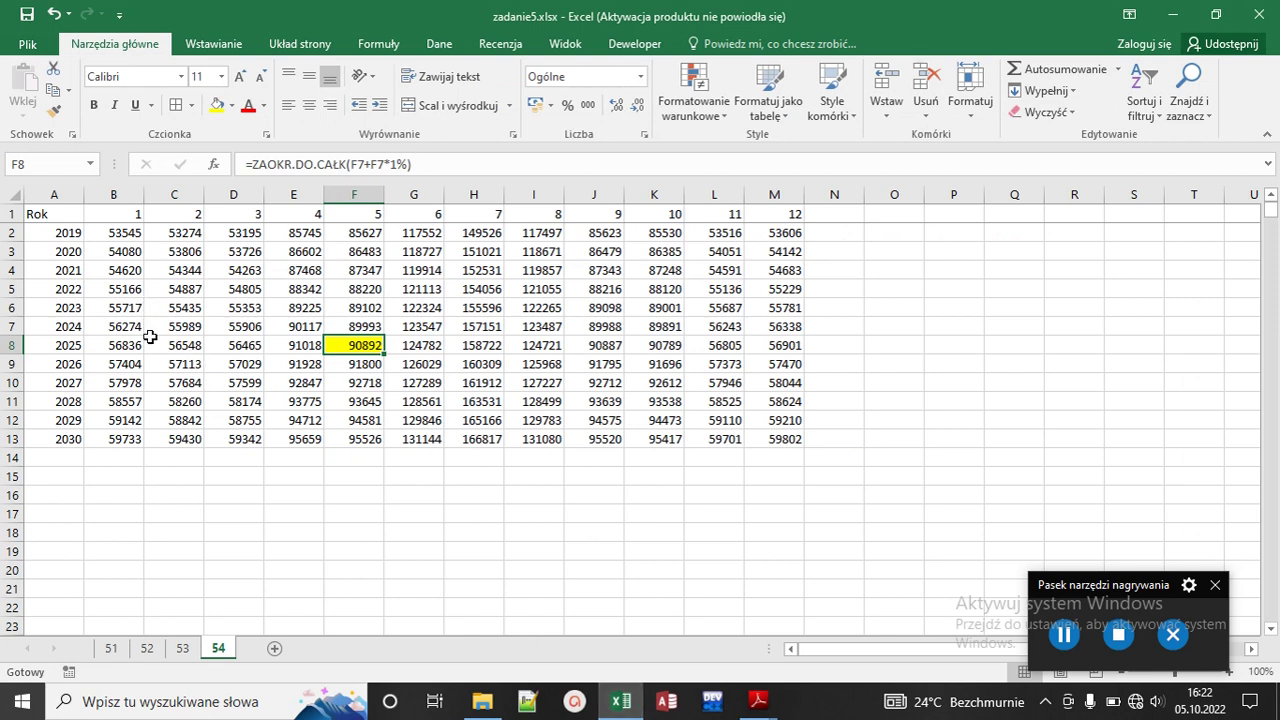
pyautogui.click(128, 257)
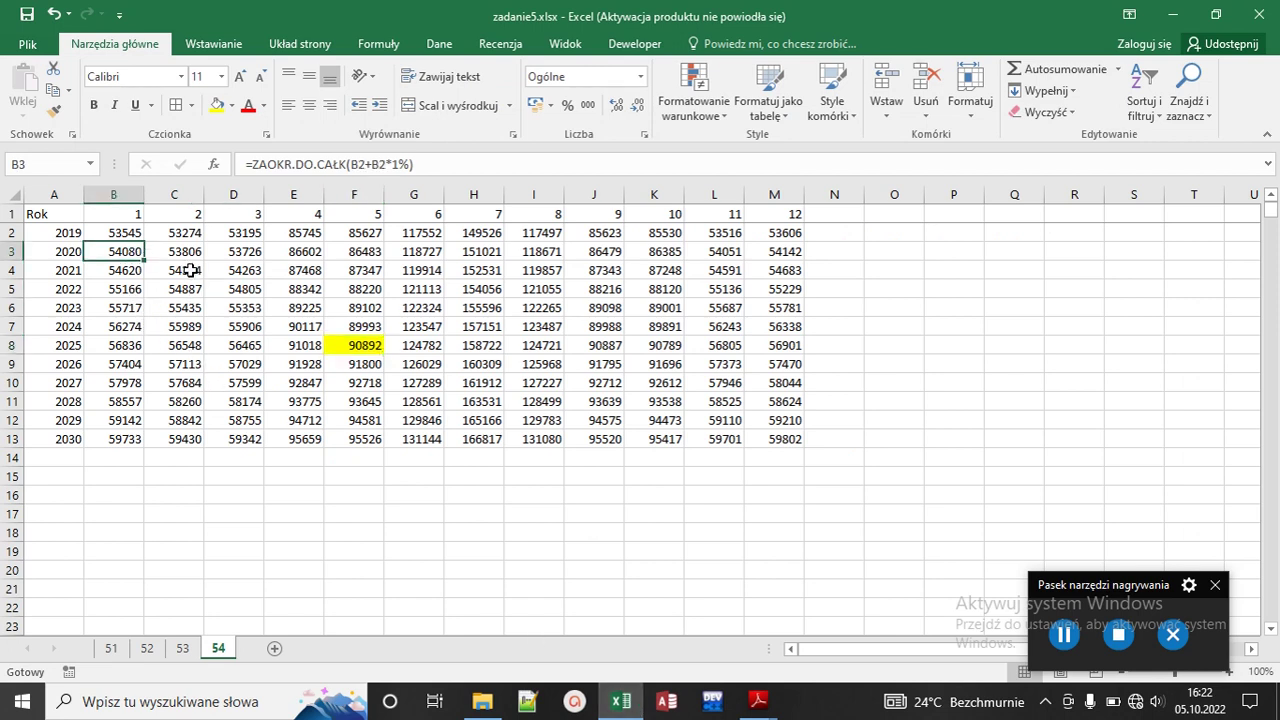
# Step: Read the rest of Zadanie 5.4 in the PDF, mark the maximum monthly flow of the network, and return to Excel
pyautogui.moveTo(758, 700)
pyautogui.click(708, 640)
pyautogui.scroll(-6, 703, 477)
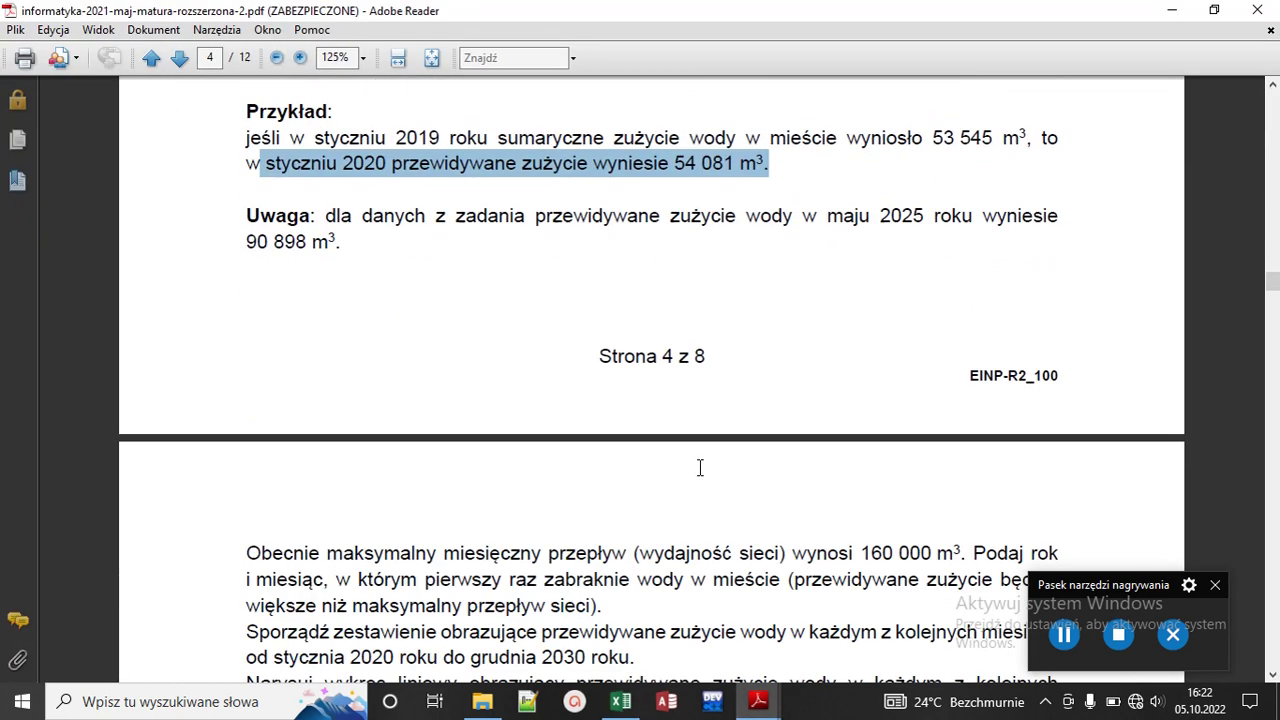
pyautogui.click(1145, 612)
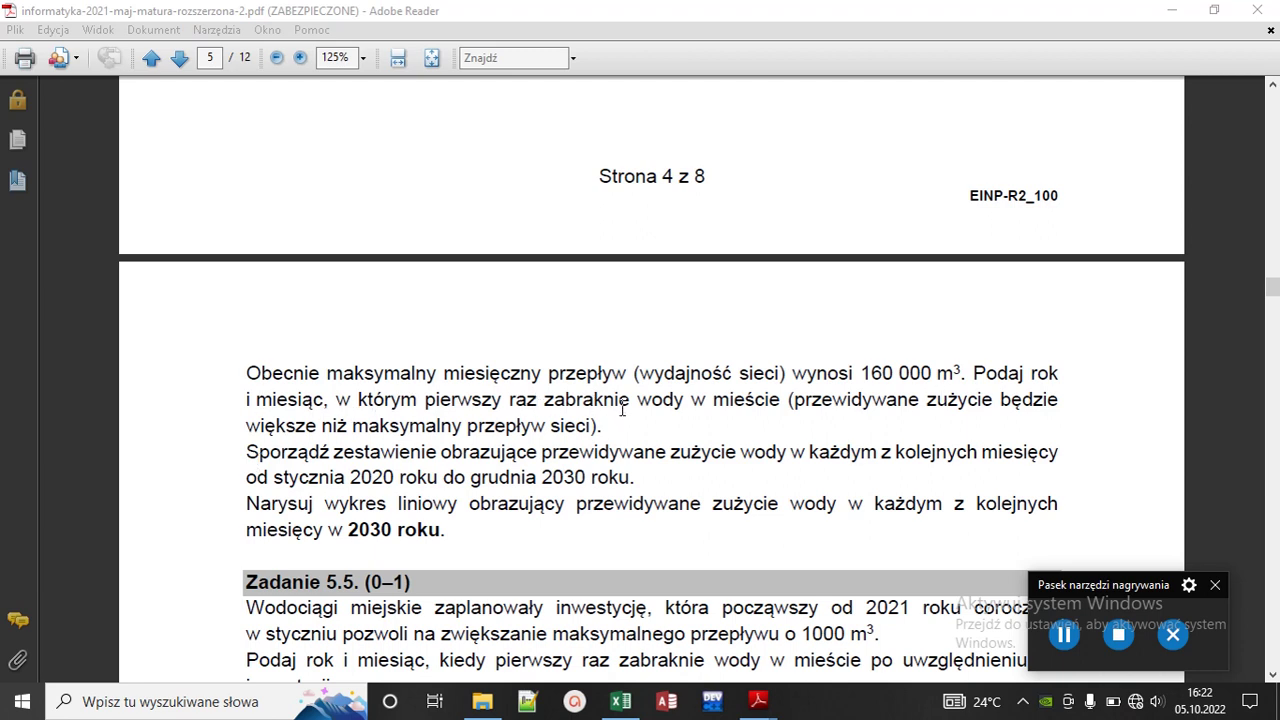
pyautogui.moveTo(865, 372); pyautogui.dragTo(960, 372)
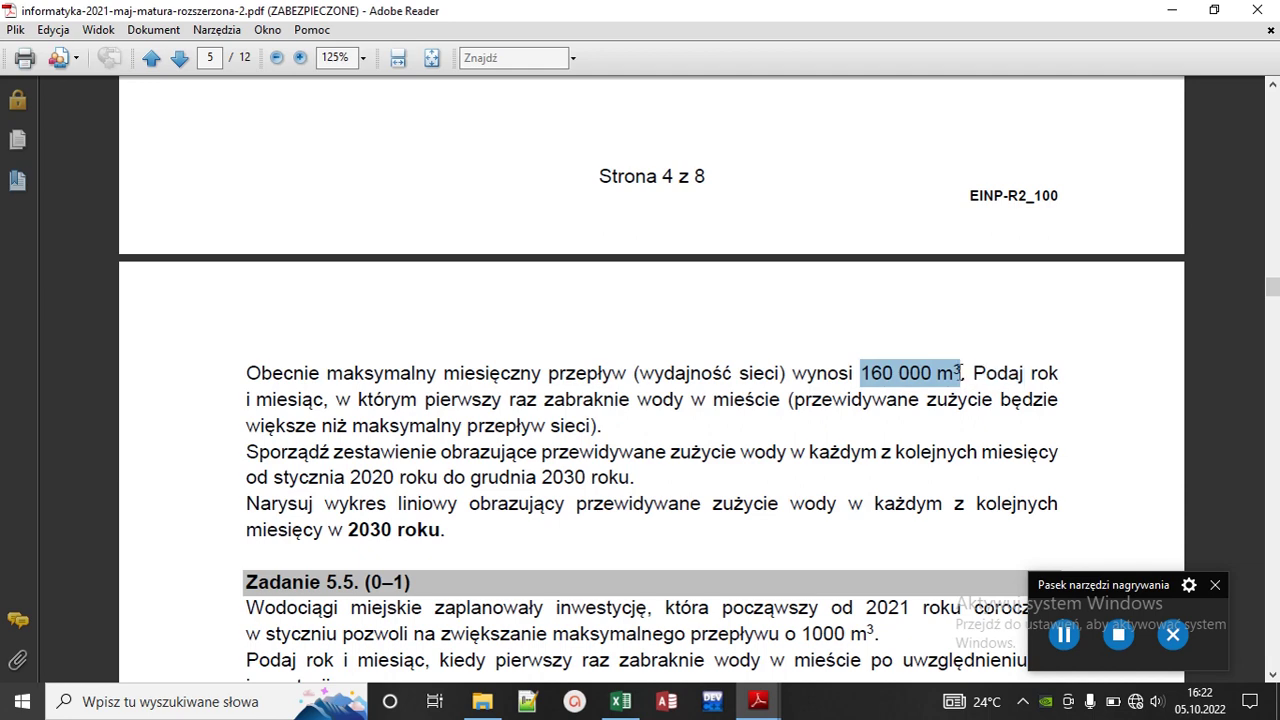
pyautogui.click(620, 701)
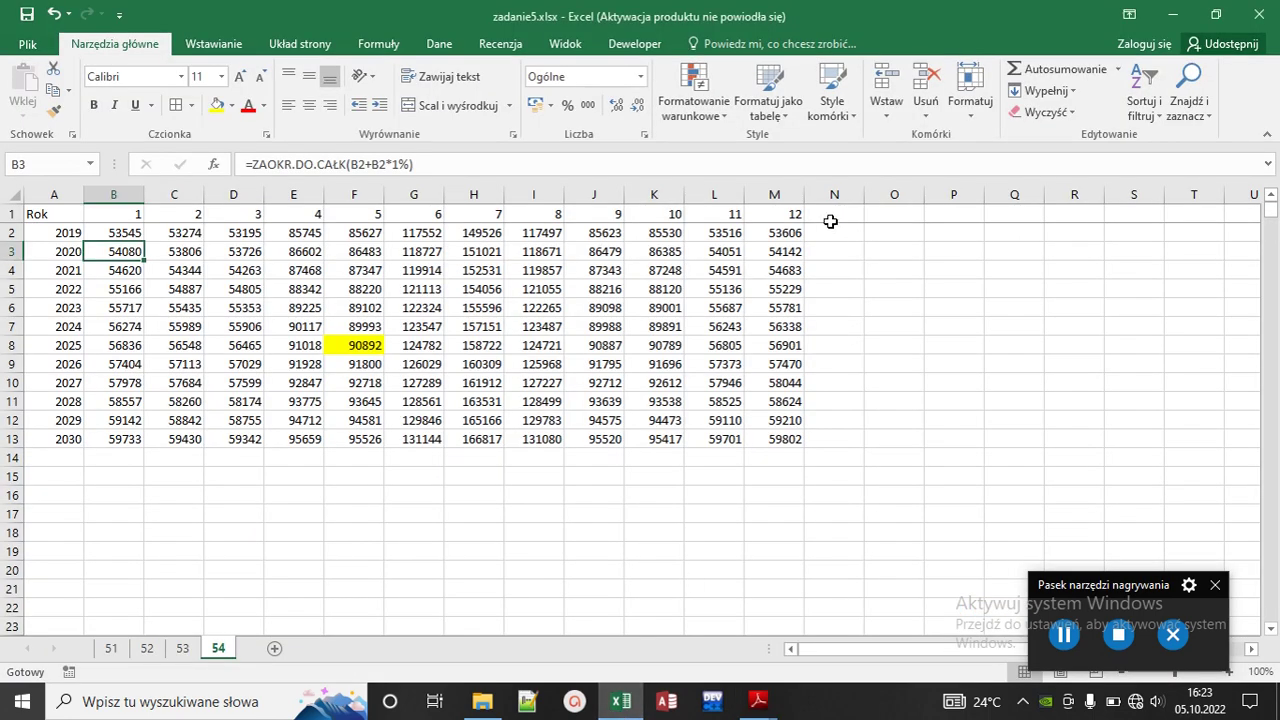
pyautogui.click(830, 214)
pyautogui.write('Awaria')
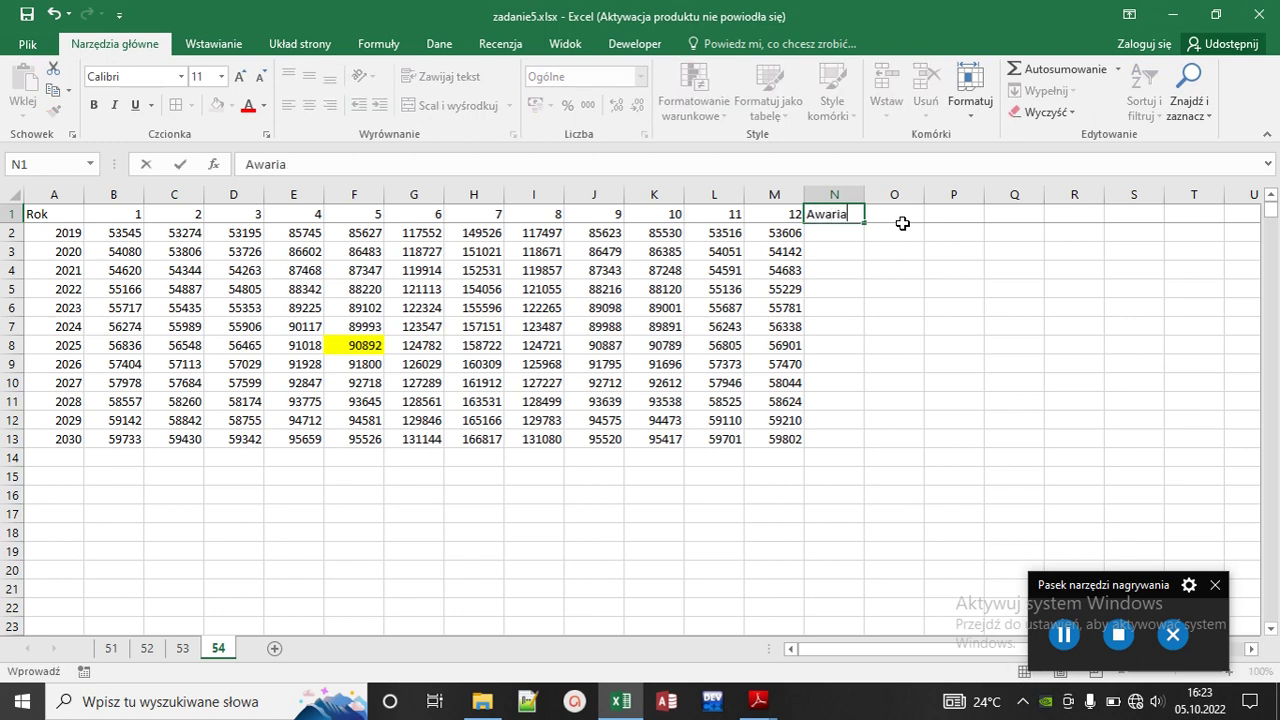
pyautogui.press('Return')
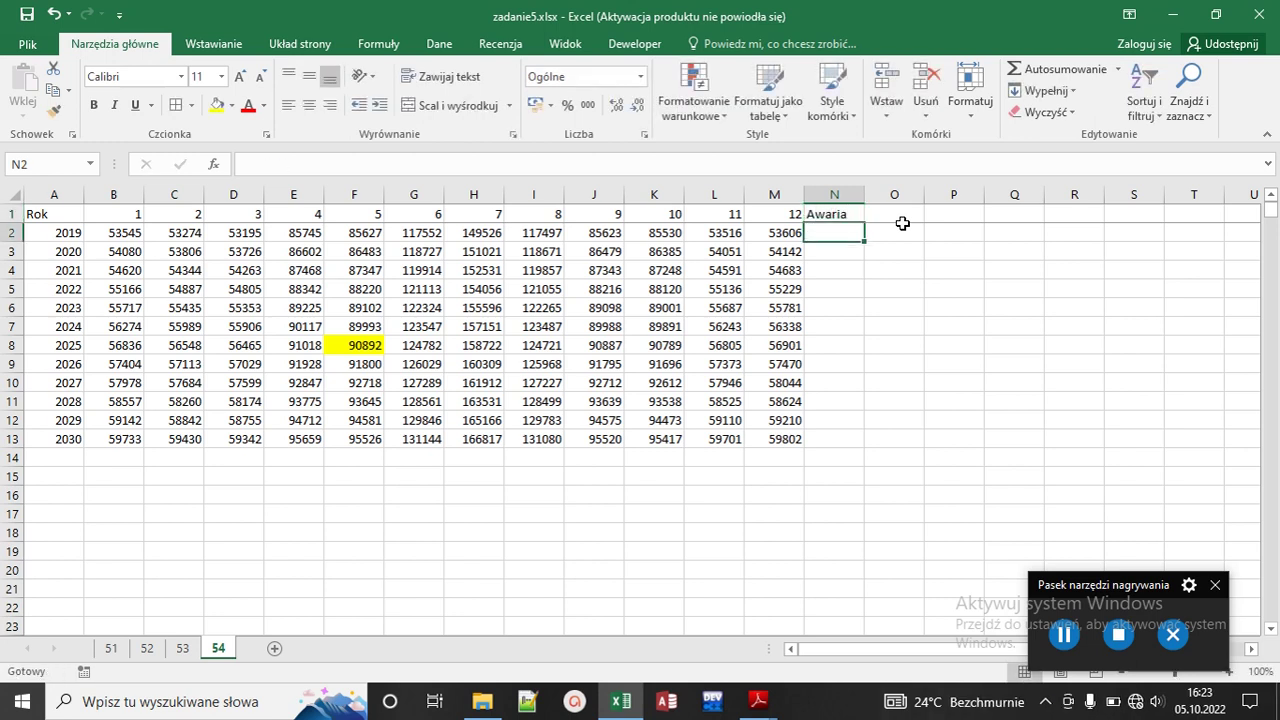
# Step: Label N1 max, enter =MAX(B2:M2) in N2 and fill it down to N13 for each year's peak consumption
pyautogui.click(848, 213)
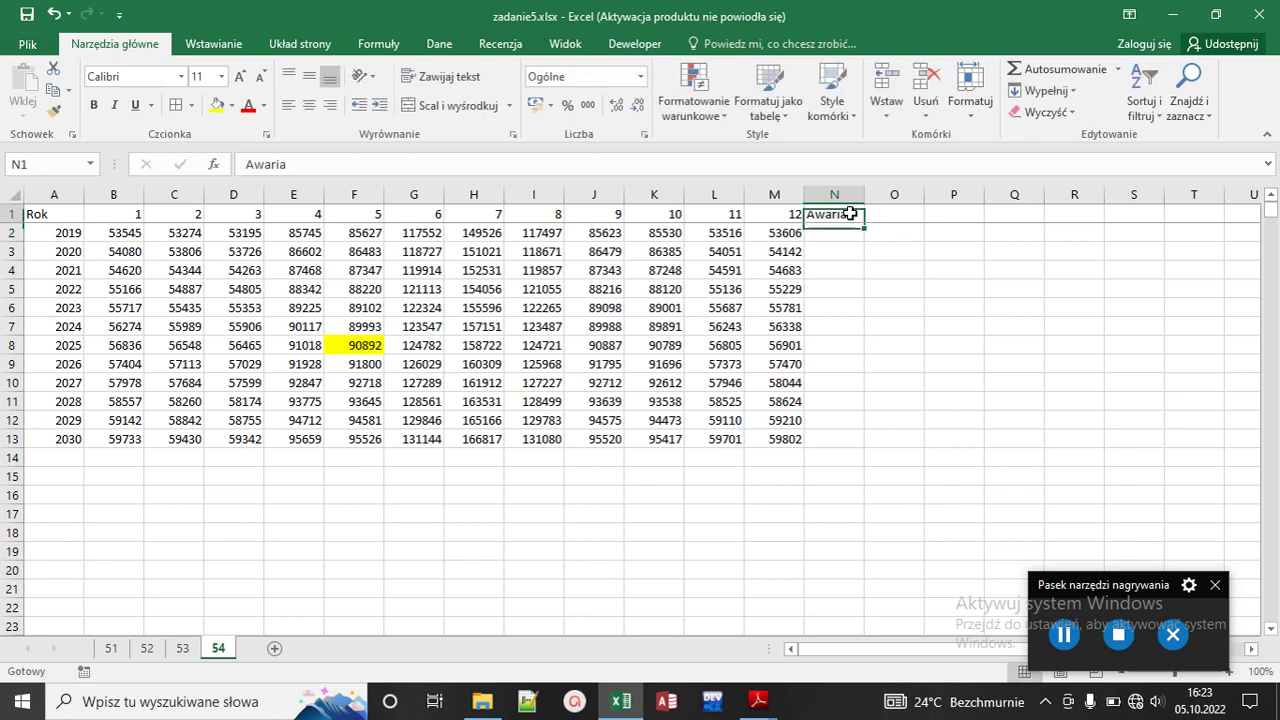
pyautogui.write('max')
pyautogui.press('Return')
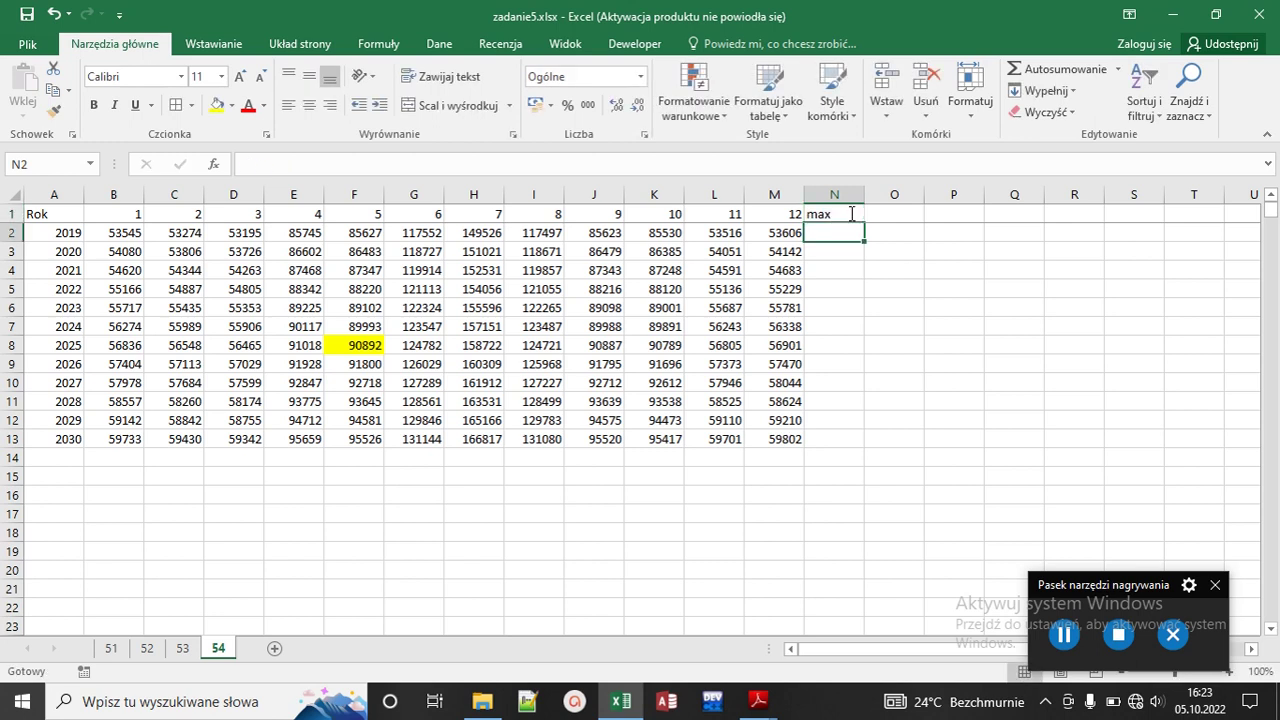
pyautogui.write('=max')
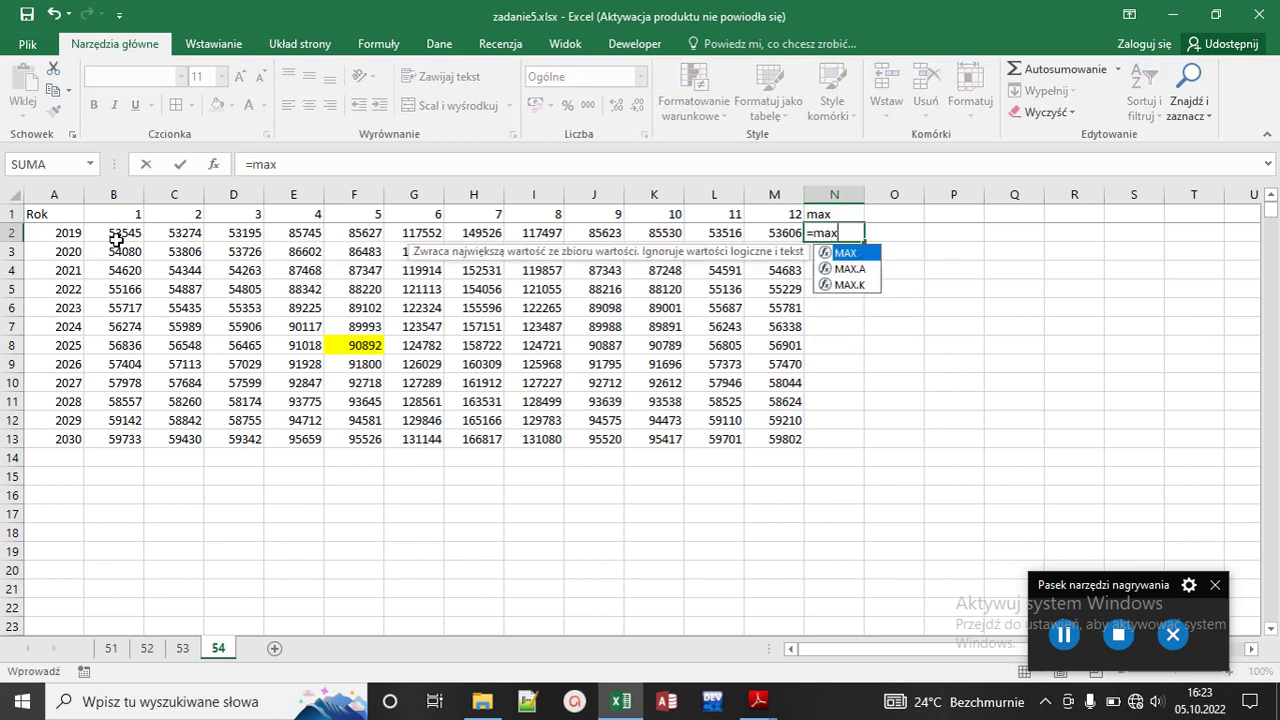
pyautogui.moveTo(116, 240); pyautogui.dragTo(783, 234)
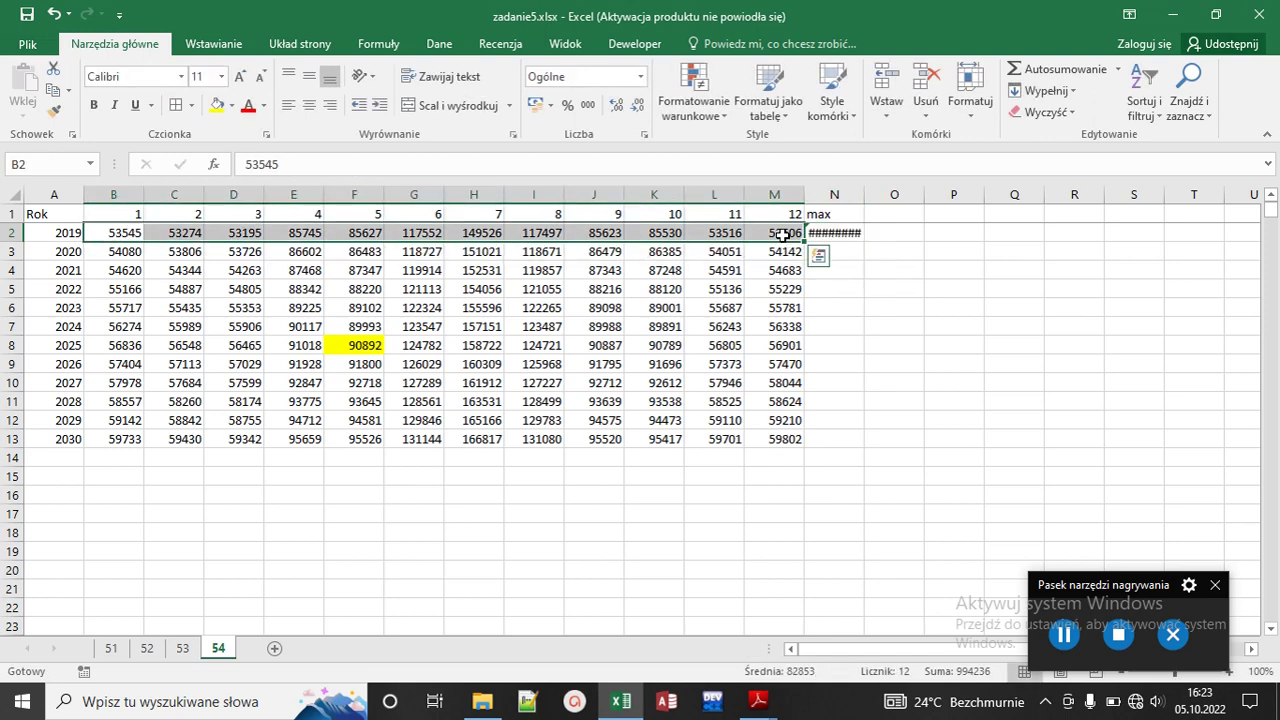
pyautogui.click(830, 232)
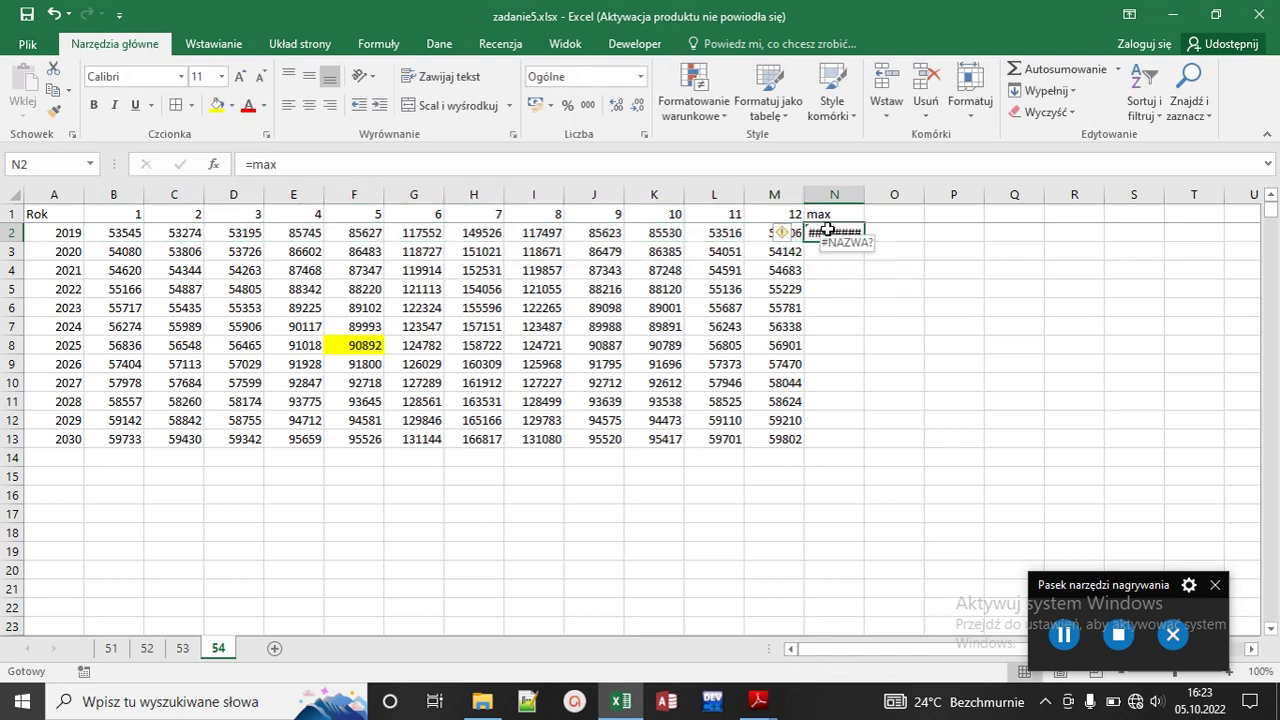
pyautogui.write('=max(')
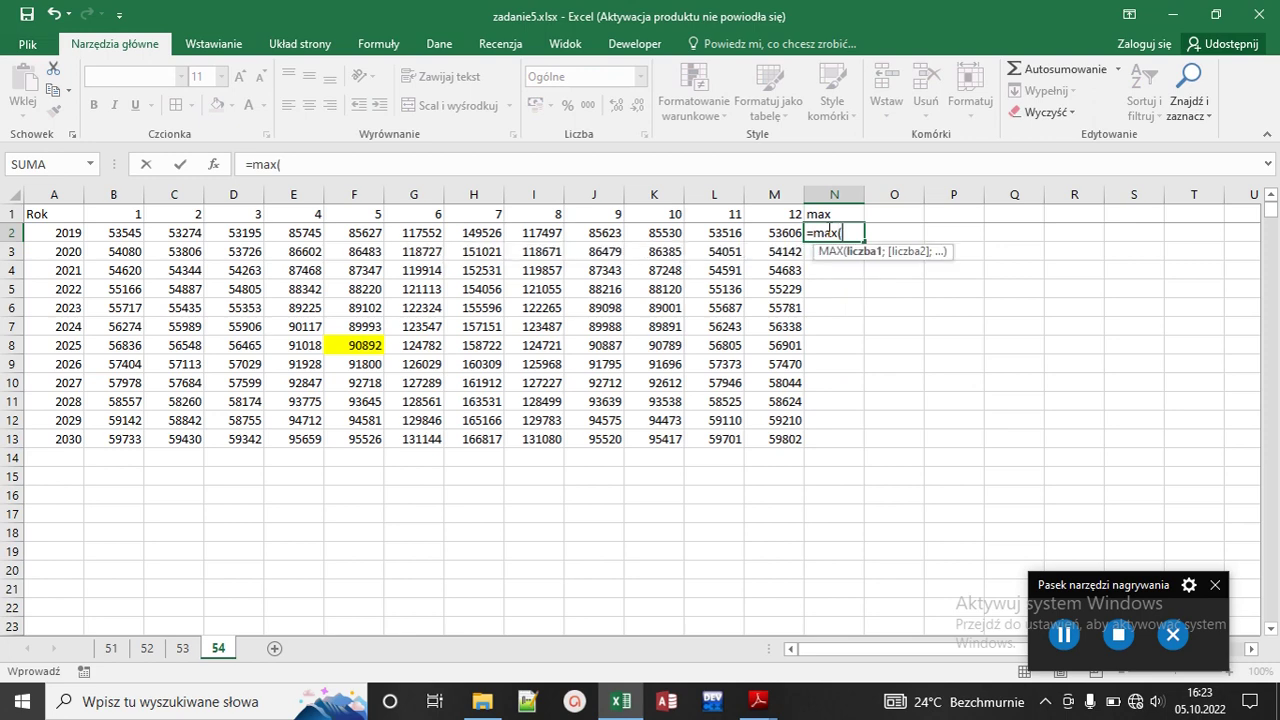
pyautogui.moveTo(136, 234); pyautogui.dragTo(863, 446)
pyautogui.press('Return')
pyautogui.click(829, 233)
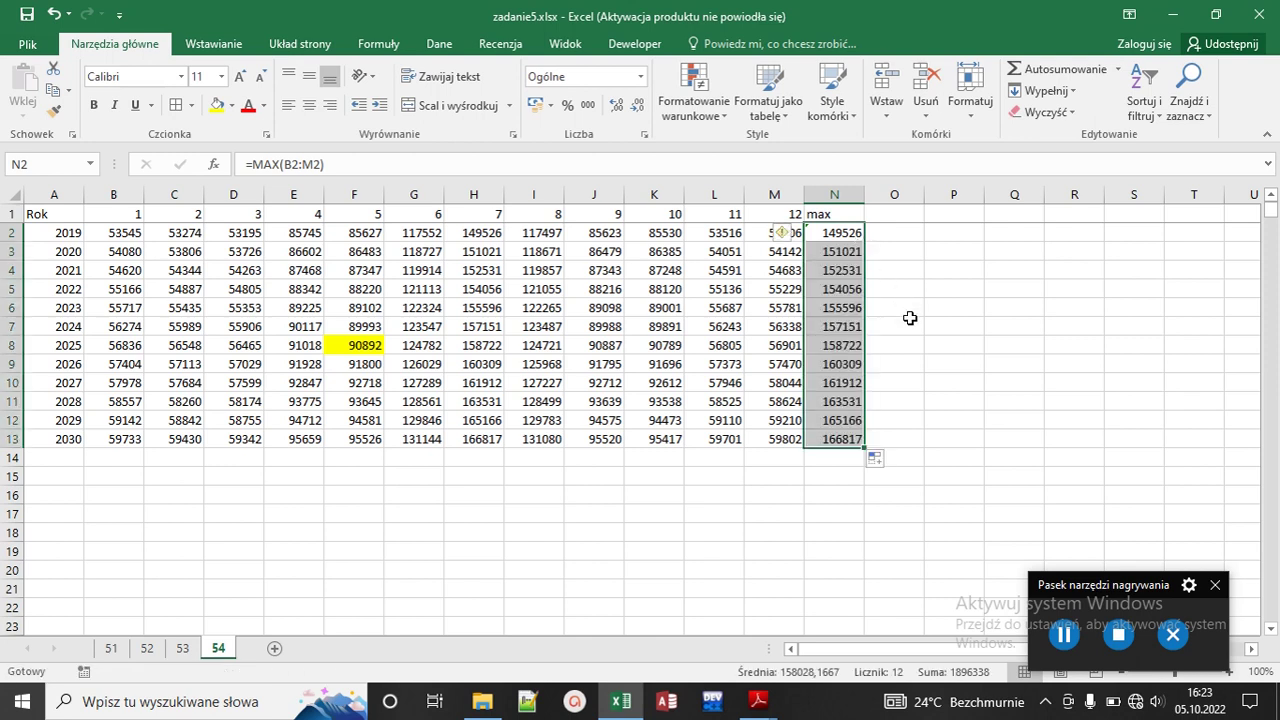
# Step: Label O1 Awaria and enter the network's monthly capacity of 160000 in Q2
pyautogui.click(905, 215)
pyautogui.write('Aw')
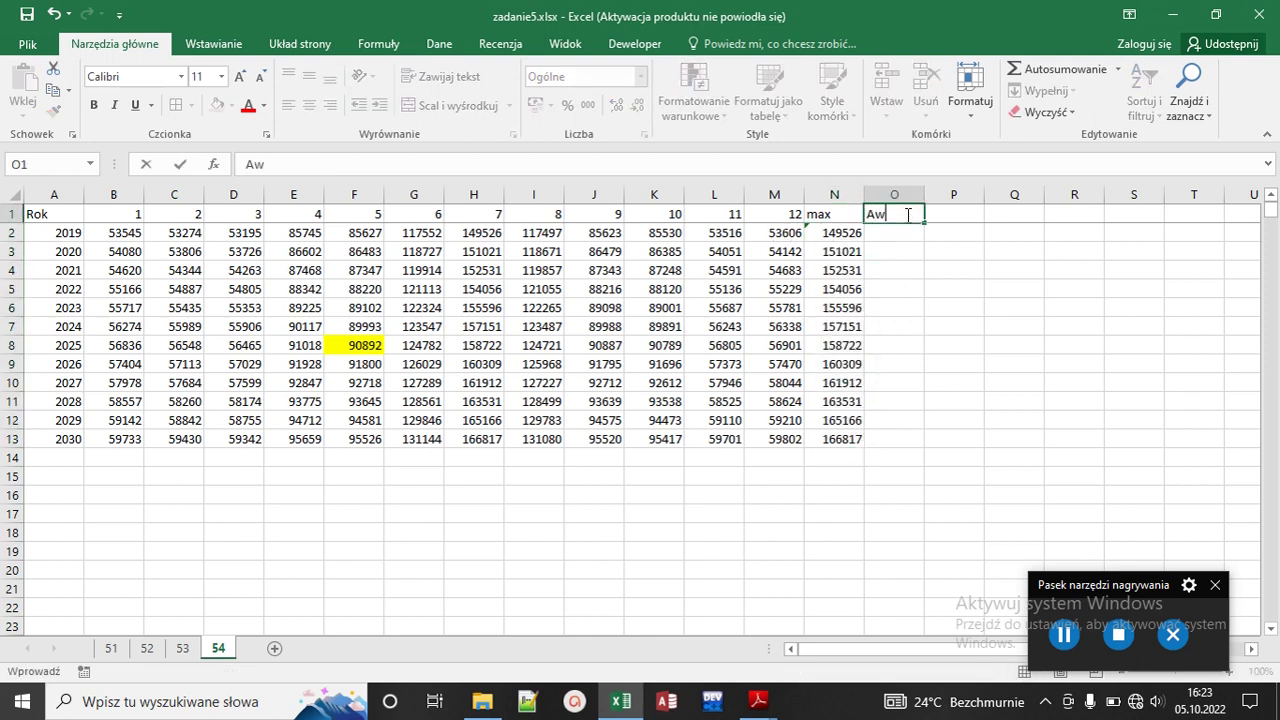
pyautogui.write('aria')
pyautogui.press('Return')
pyautogui.press('Right')
pyautogui.press('Right')
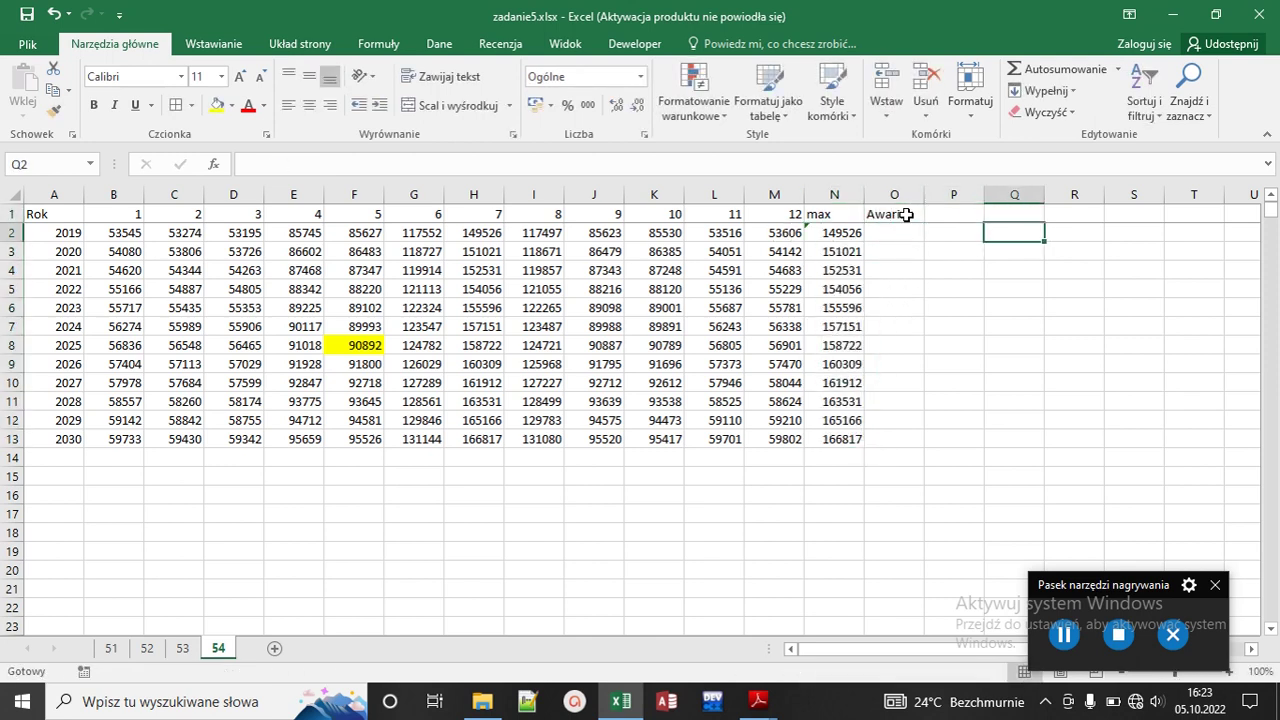
pyautogui.write('160000')
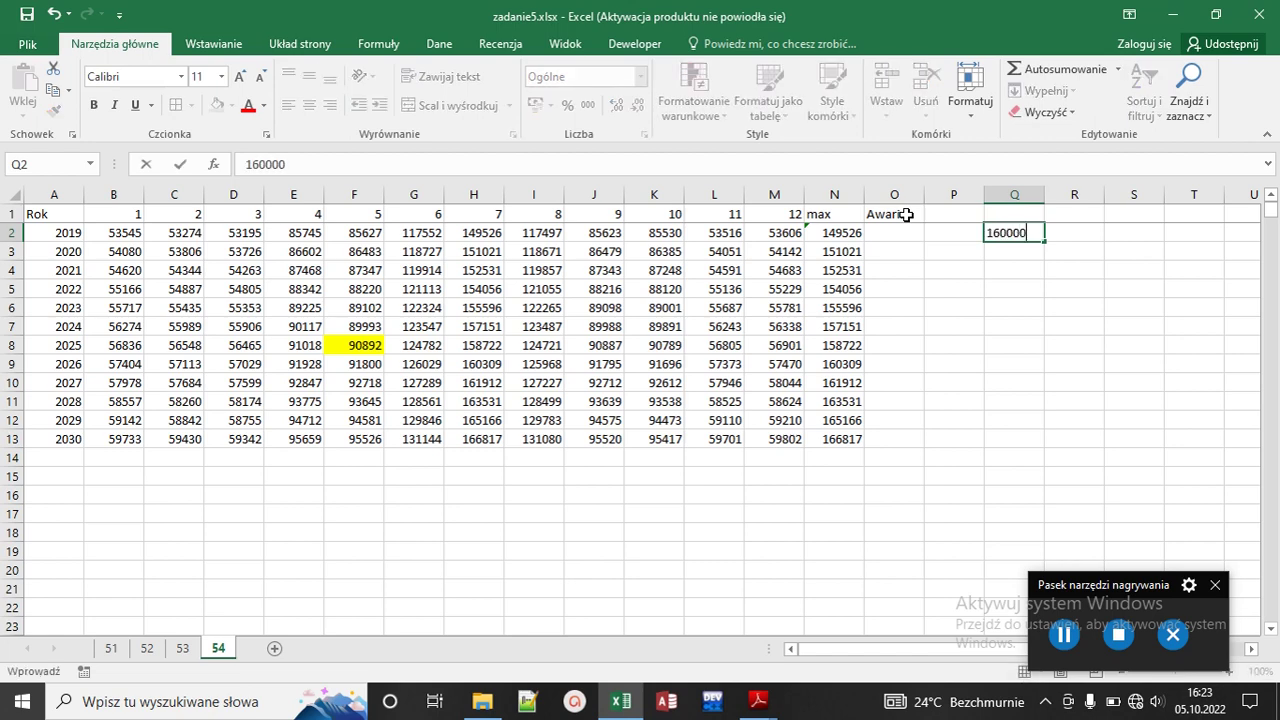
pyautogui.press('Return')
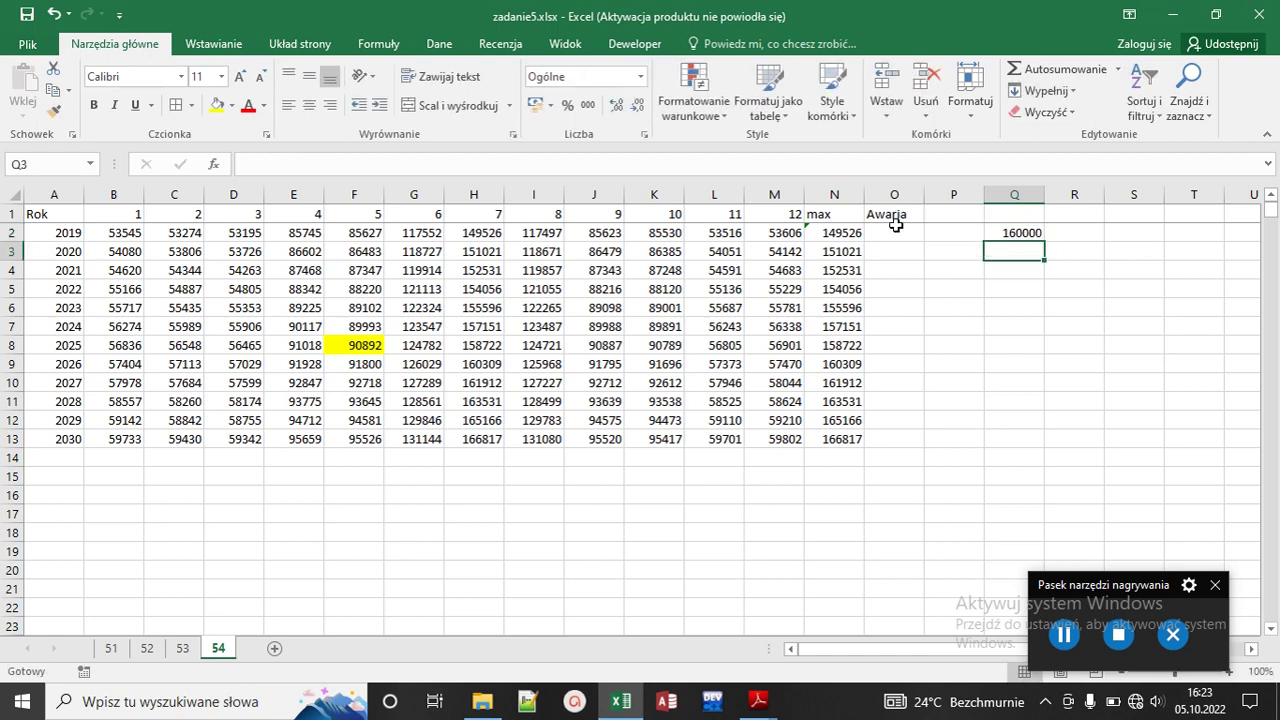
# Step: Write the failure test =JEŻELI(N2>Q2;1;0) in O2, comparing the yearly maximum with the network capacity
pyautogui.click(903, 235)
pyautogui.write('=je')
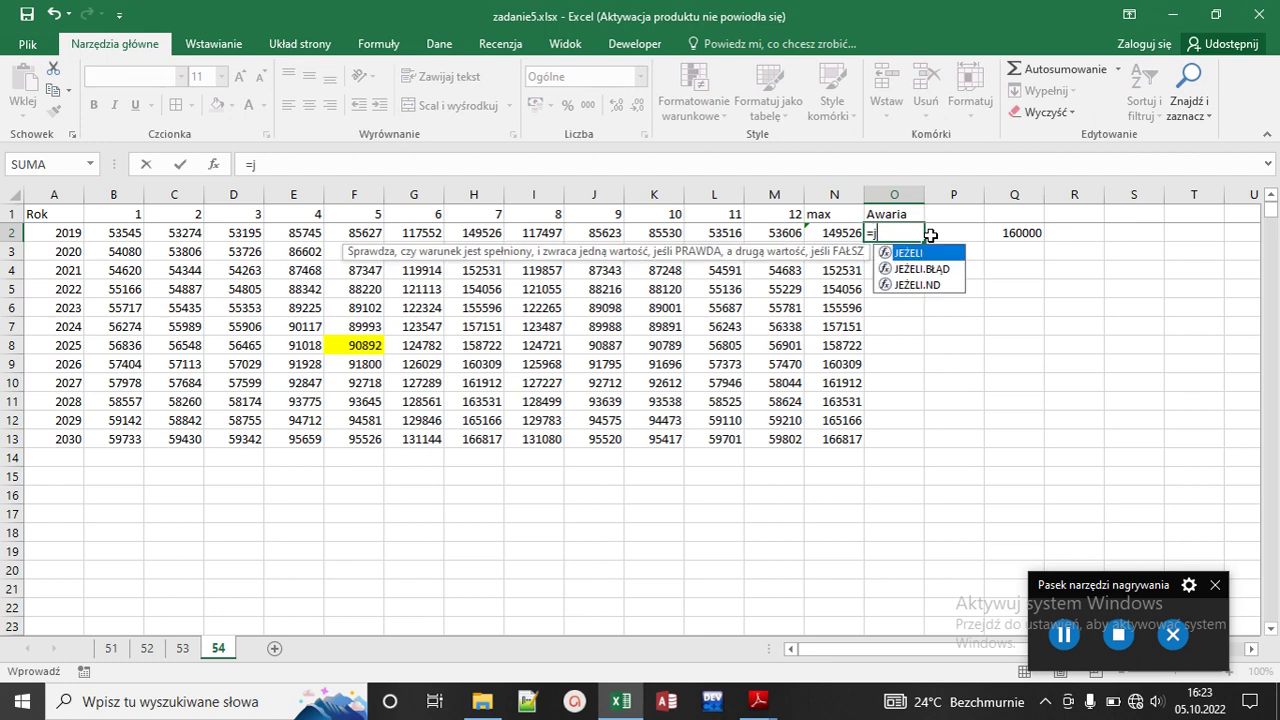
pyautogui.press('Tab')
pyautogui.click(843, 234)
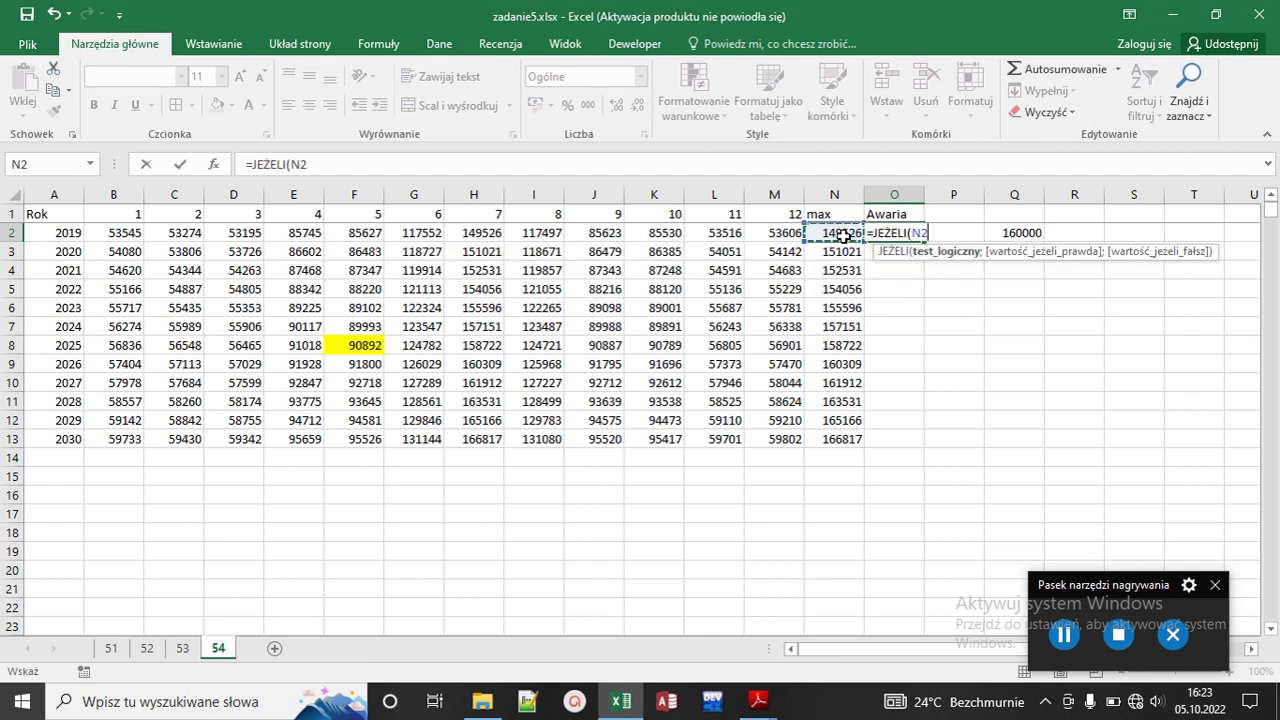
pyautogui.write('>')
pyautogui.click(1025, 241)
pyautogui.write(';1;')
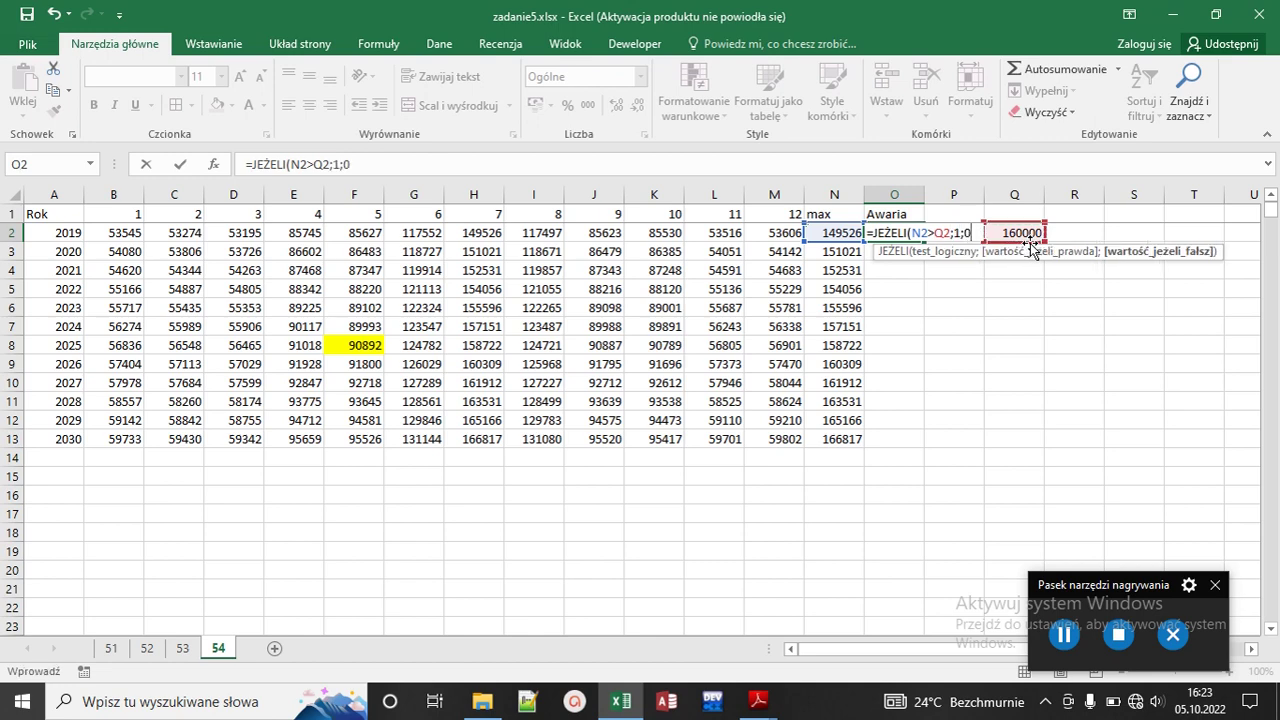
pyautogui.write('0)')
# Step: Make the capacity reference in the O2 formula absolute as $Q$2 and fill the formula down to O13
pyautogui.press('F2')
pyautogui.press('Left')
pyautogui.press('Left')
pyautogui.press('Left')
pyautogui.press('Left')
pyautogui.press('Left')
pyautogui.press('Left')
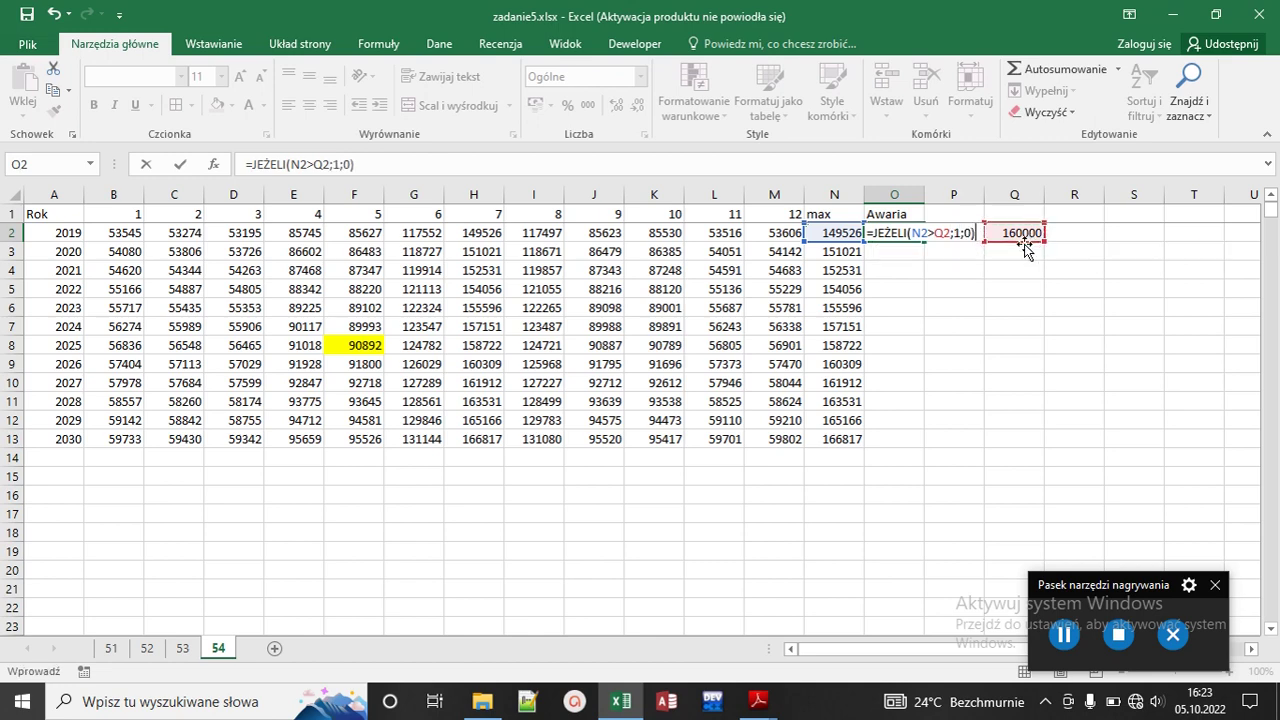
pyautogui.press('F4')
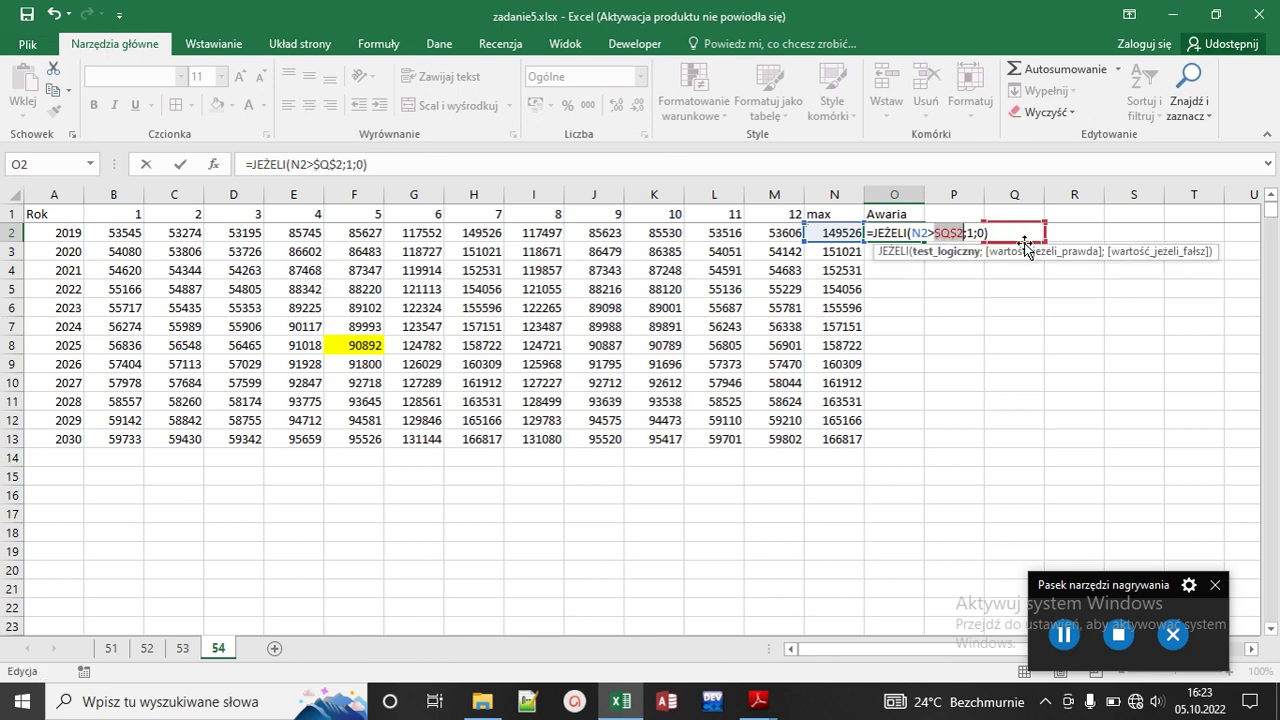
pyautogui.hotkey('ctrl', 'Return')
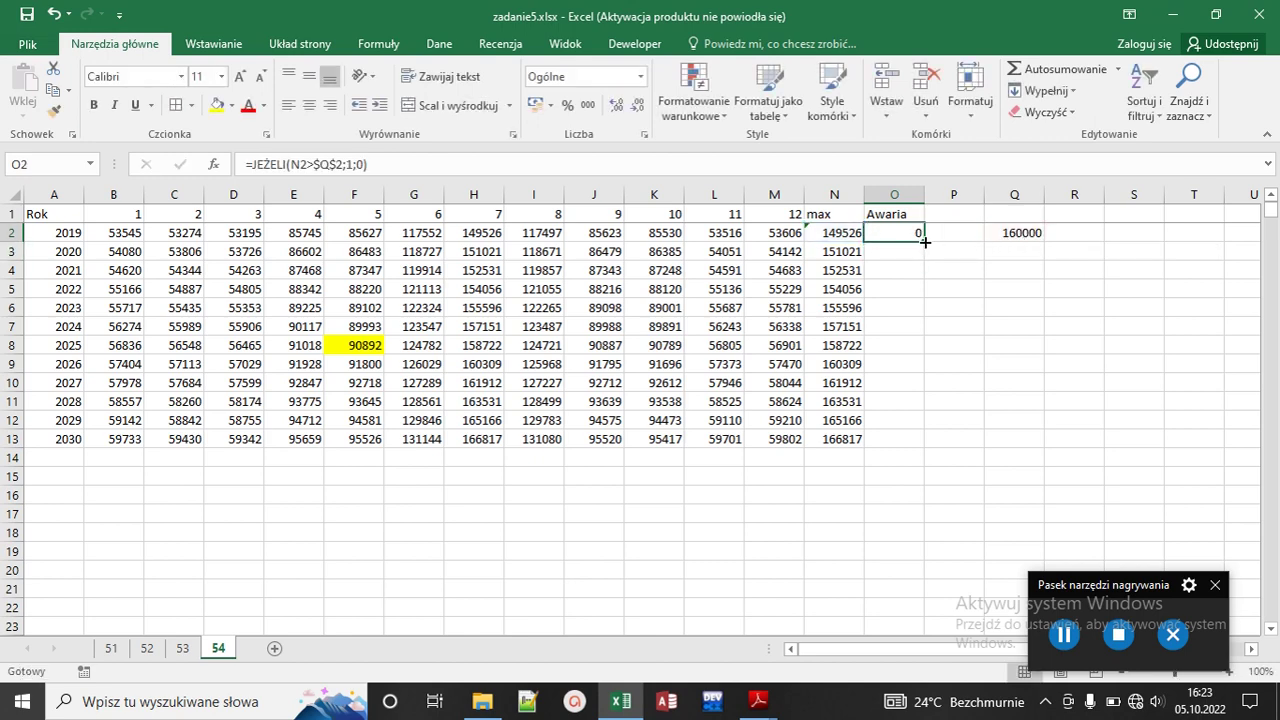
pyautogui.doubleClick(925, 242)
# Step: Find the month in the first year flagged 1 whose consumption exceeds 160000 and fill that cell, H9, with green
pyautogui.click(889, 364)
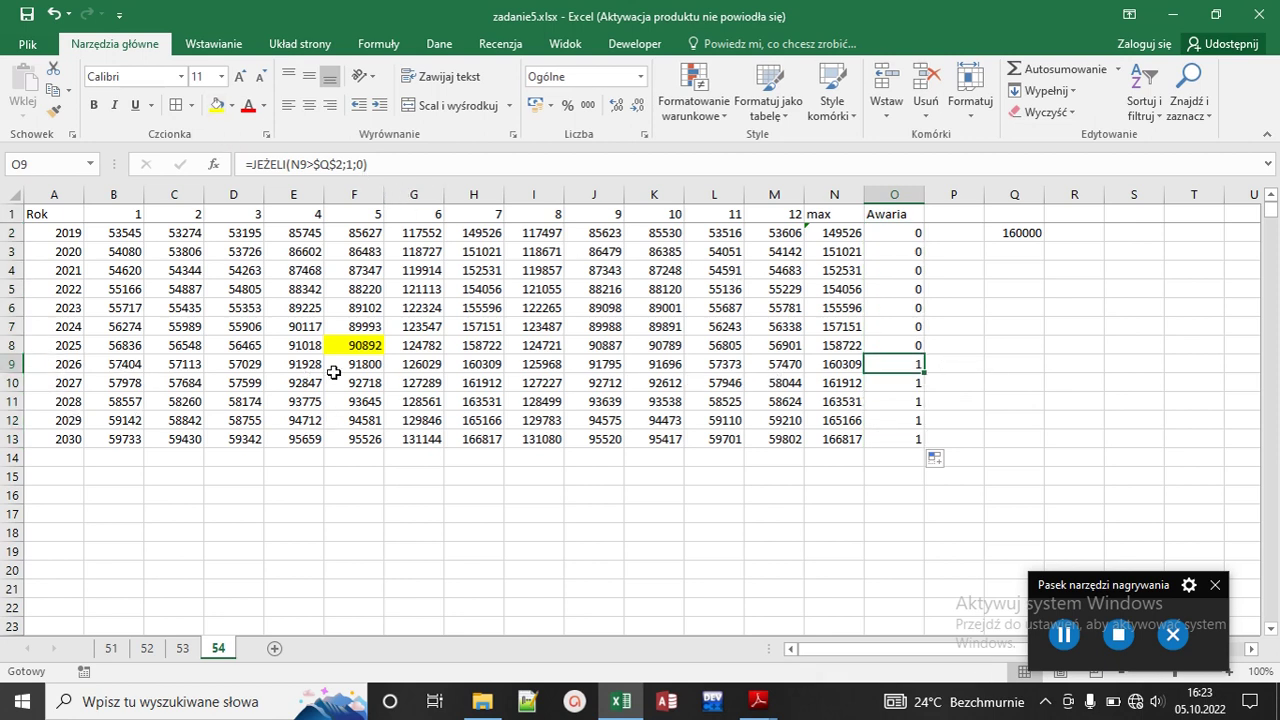
pyautogui.click(116, 366)
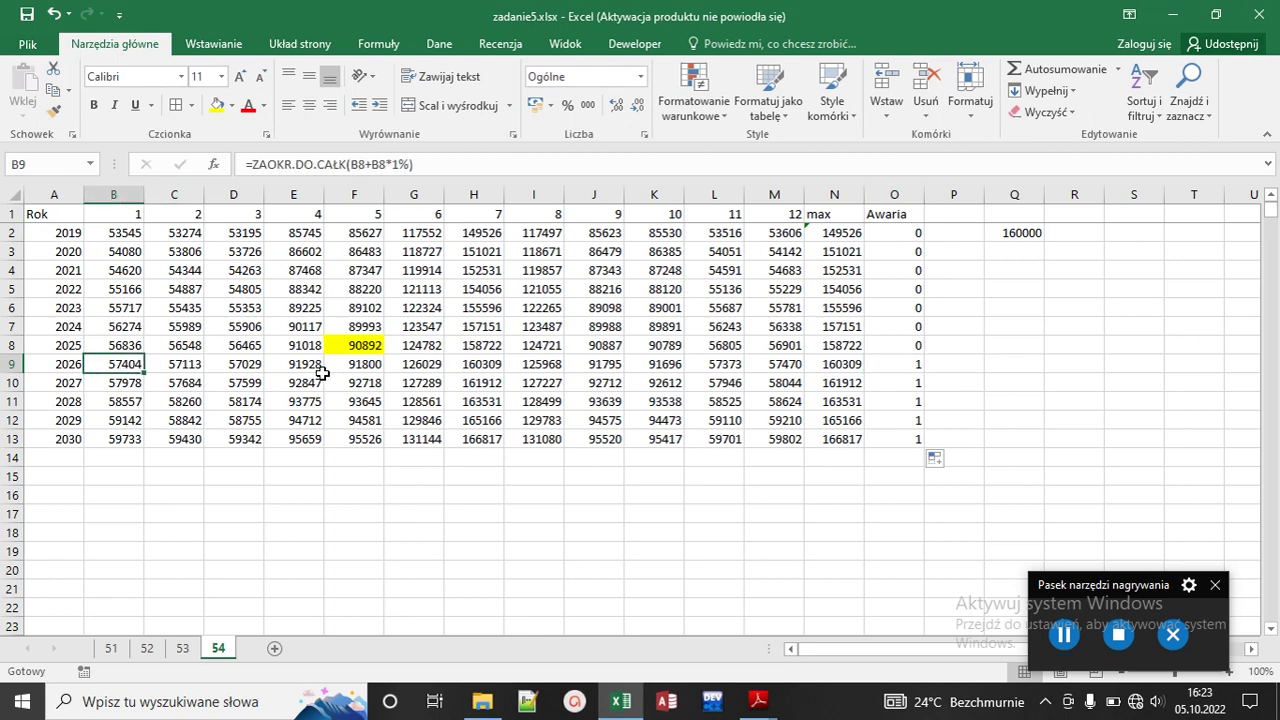
pyautogui.click(322, 373)
pyautogui.click(105, 366)
pyautogui.press('Right')
pyautogui.press('Right')
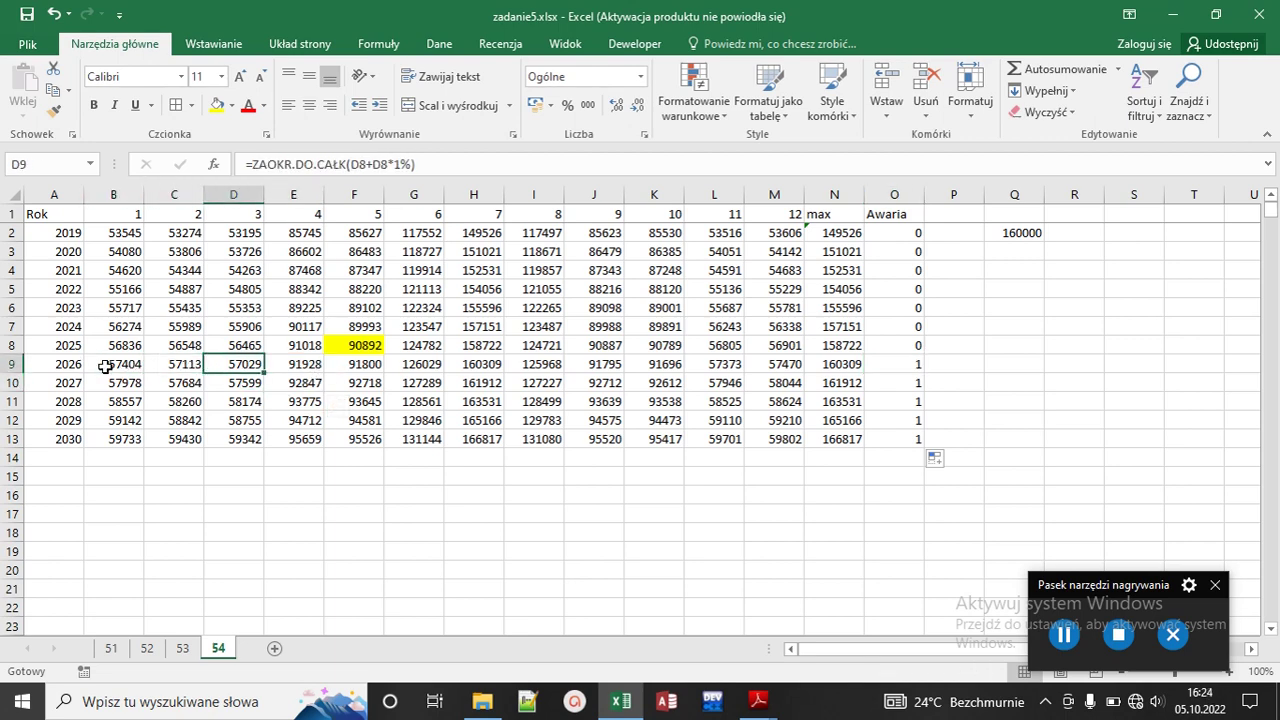
pyautogui.press('Right')
pyautogui.press('Right')
pyautogui.press('Right')
pyautogui.press('Right')
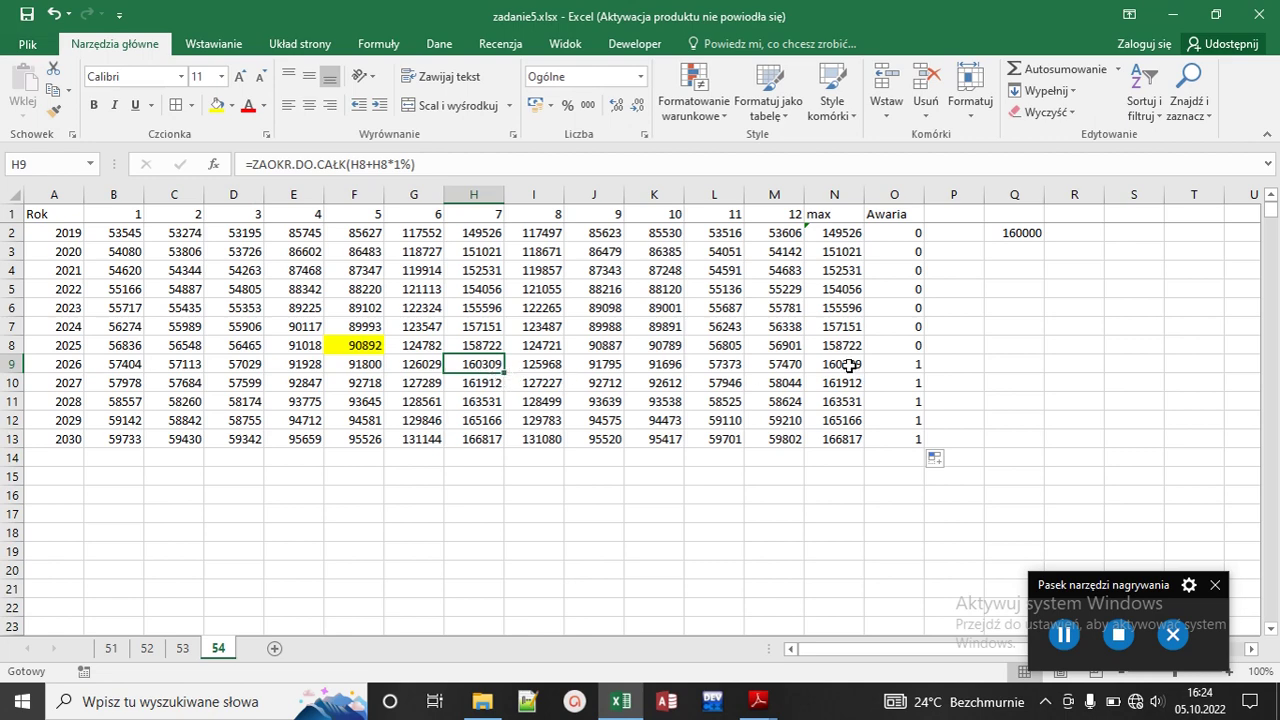
pyautogui.click(231, 105)
pyautogui.click(281, 253)
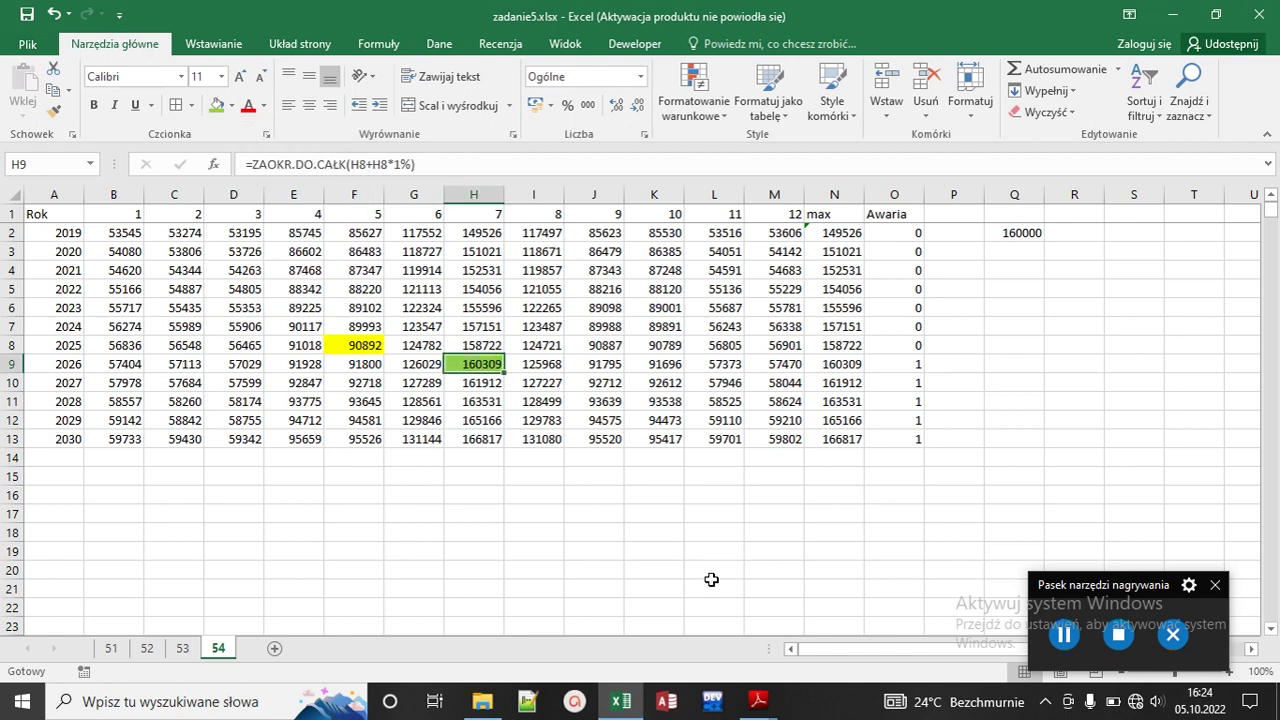
# Step: Read the chart requirement of Zadanie 5.4 in the PDF and return to the Excel workbook
pyautogui.click(757, 700)
pyautogui.click(692, 630)
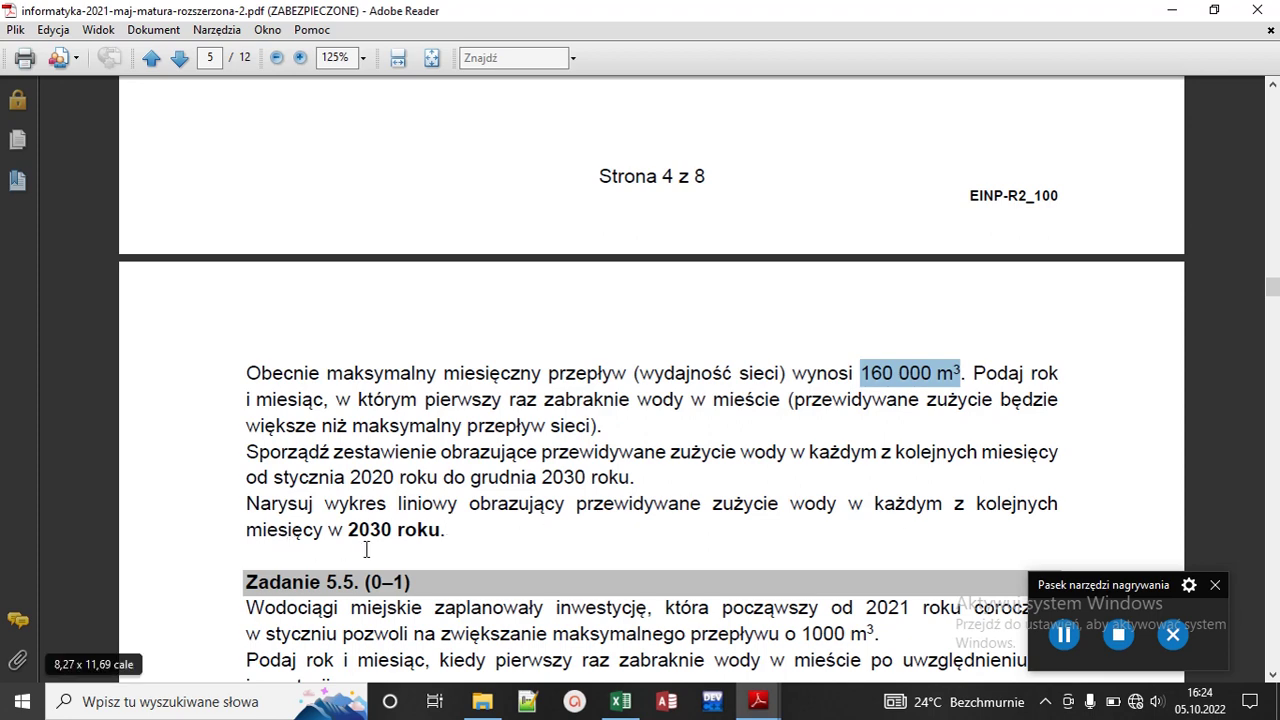
pyautogui.moveTo(621, 705)
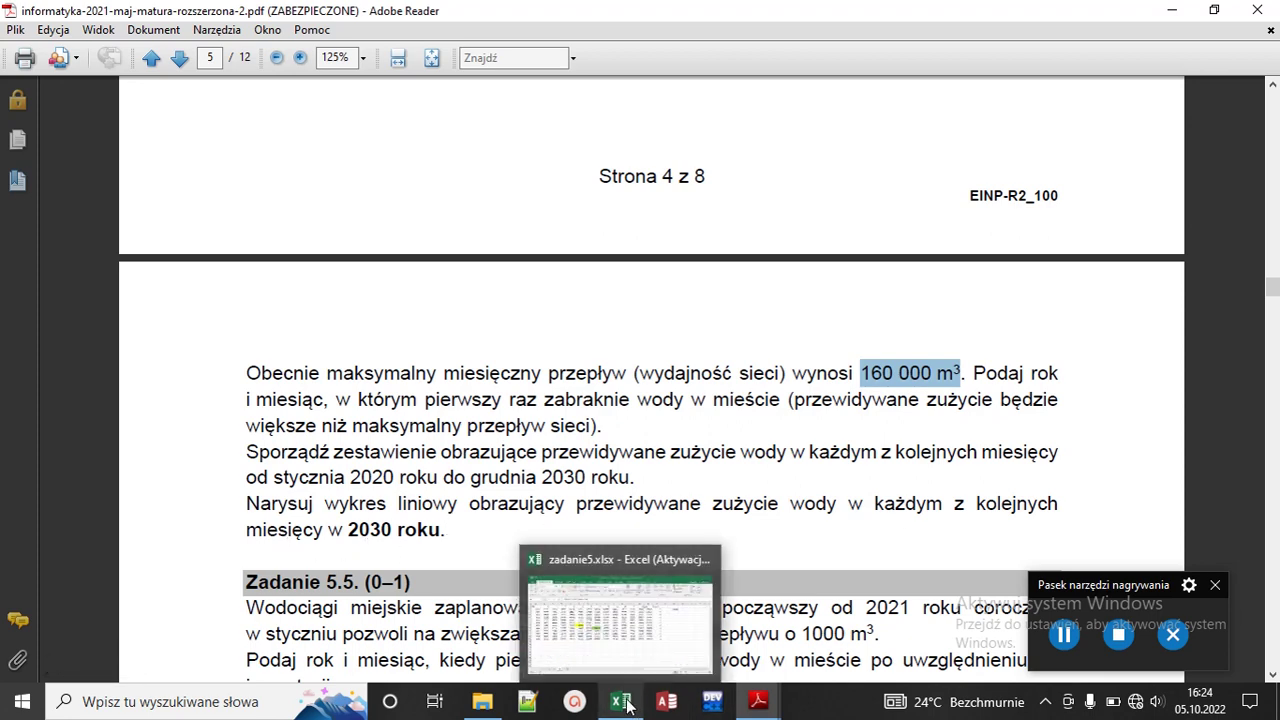
pyautogui.click(615, 610)
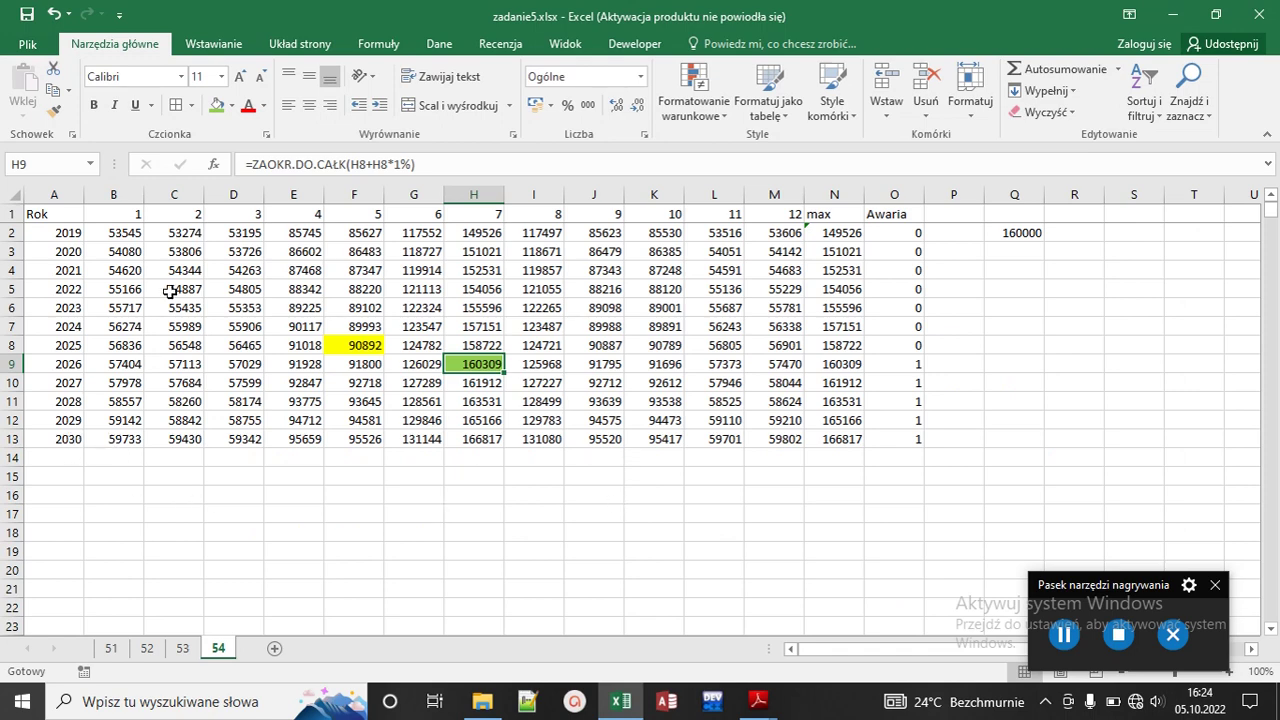
# Step: Insert a 2-D line chart from the month numbers in B1:M1 and the 2030 forecast in B13:M13
pyautogui.moveTo(133, 214); pyautogui.dragTo(798, 214)
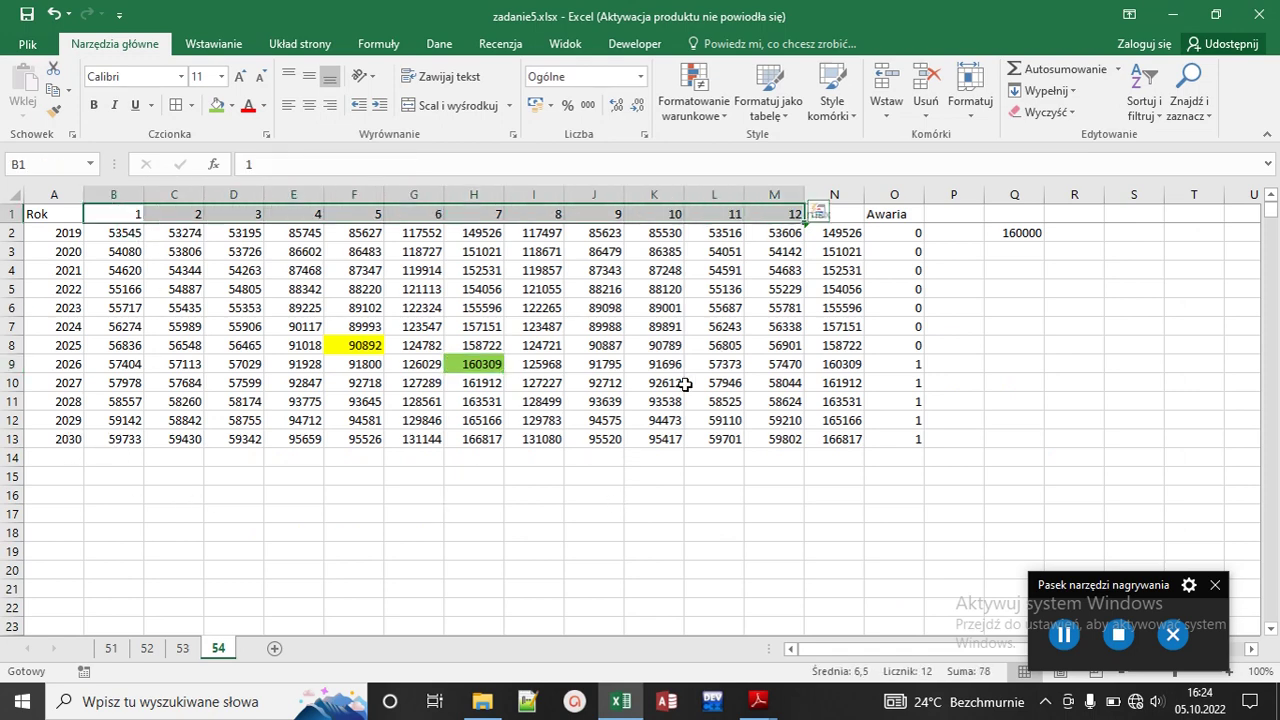
pyautogui.moveTo(126, 439); pyautogui.dragTo(786, 439)
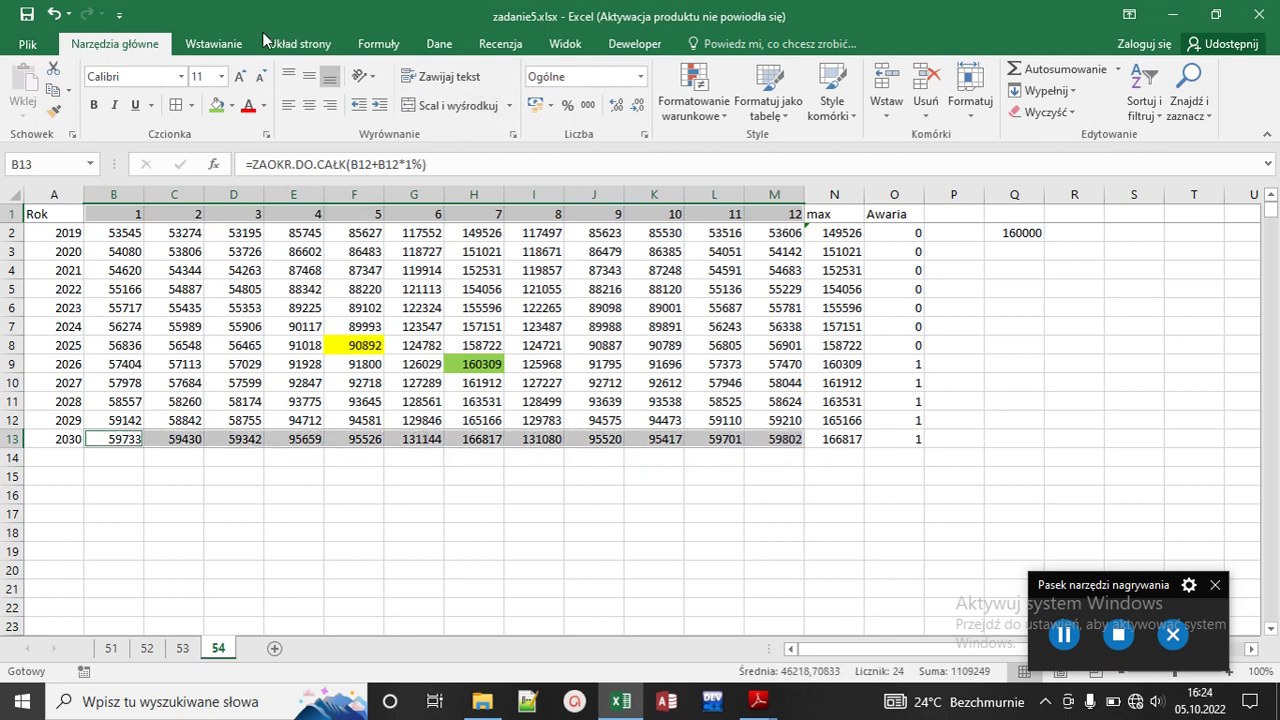
pyautogui.click(213, 44)
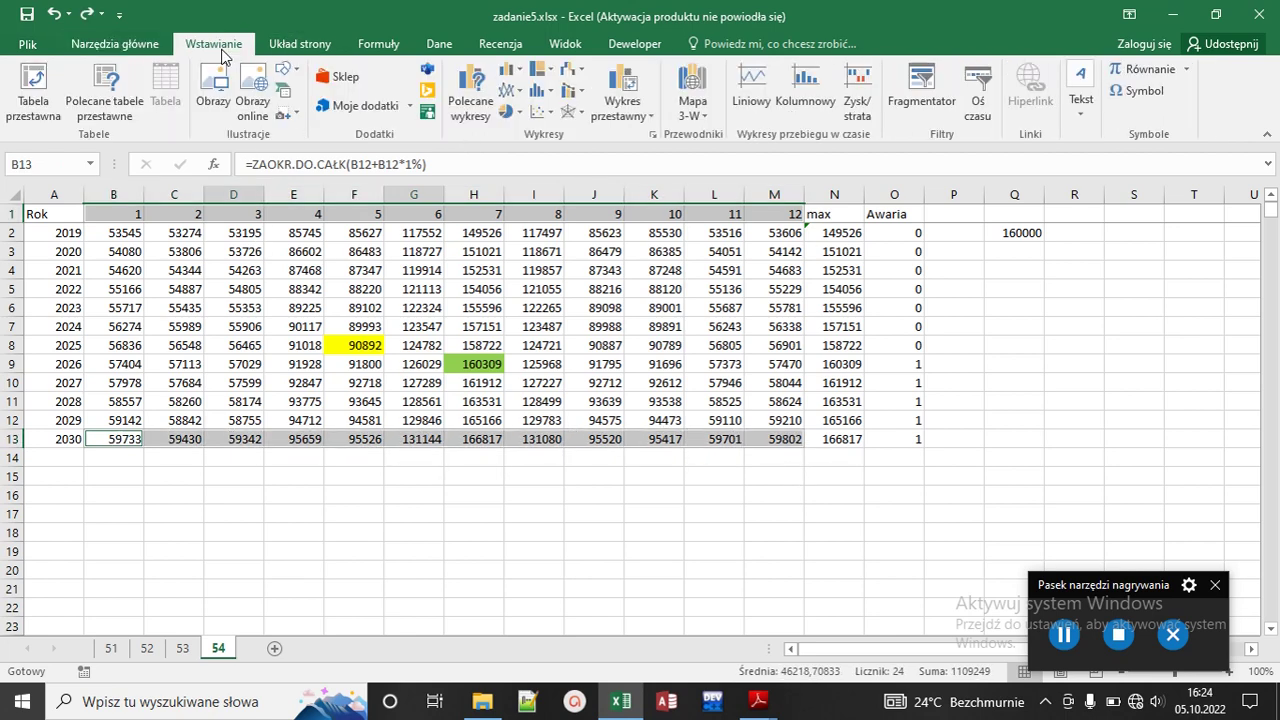
pyautogui.click(522, 93)
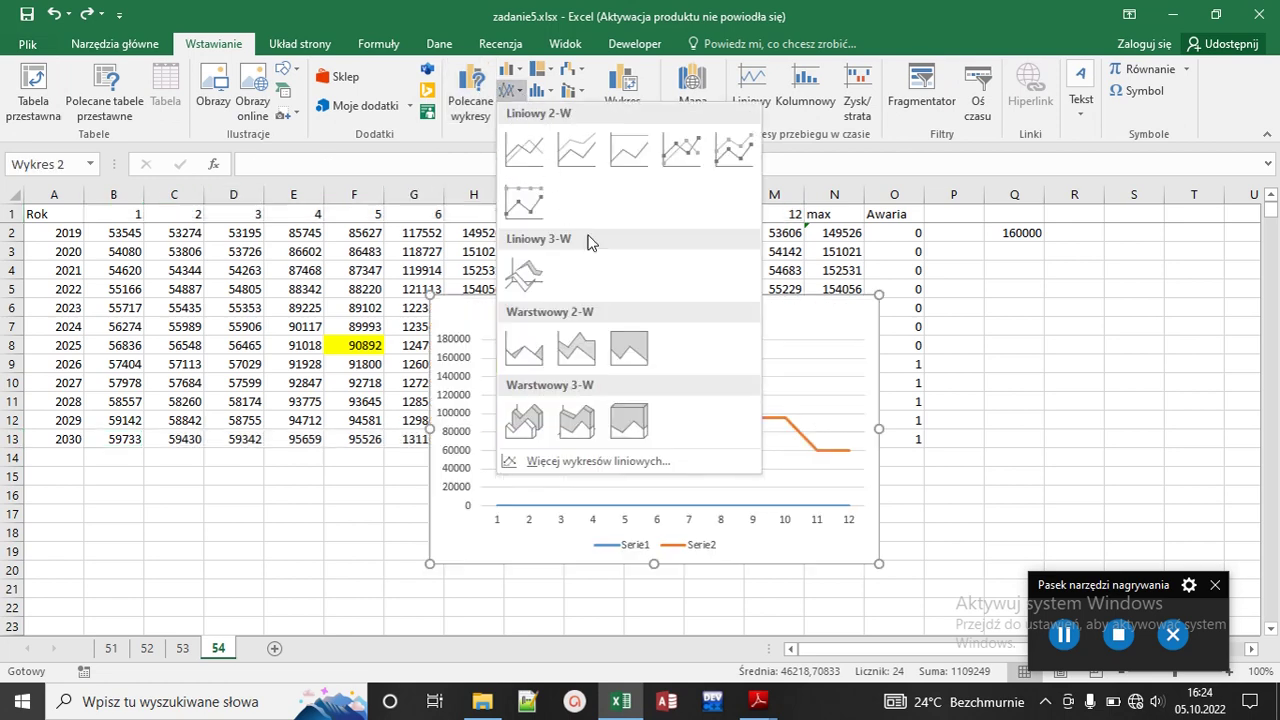
pyautogui.click(590, 160)
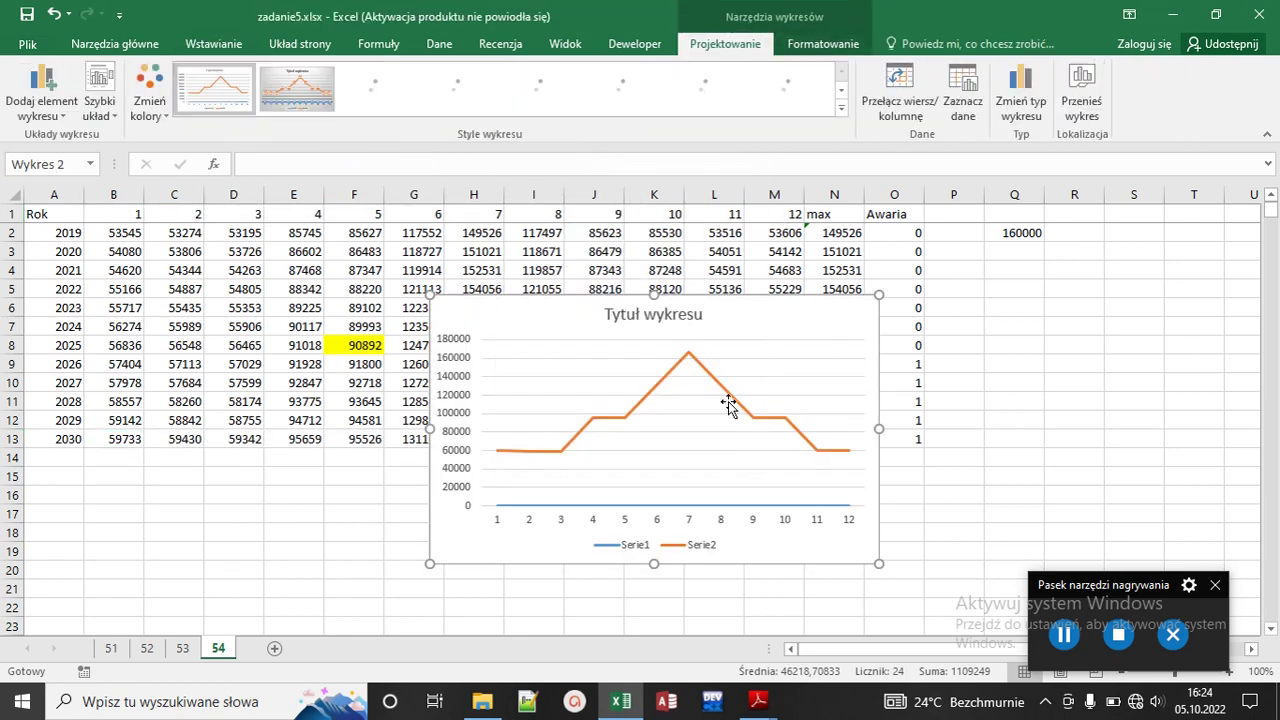
# Step: Delete the chart's legend and the flat month-number series, keeping only the 2030 consumption line
pyautogui.click(697, 541)
pyautogui.press('Delete')
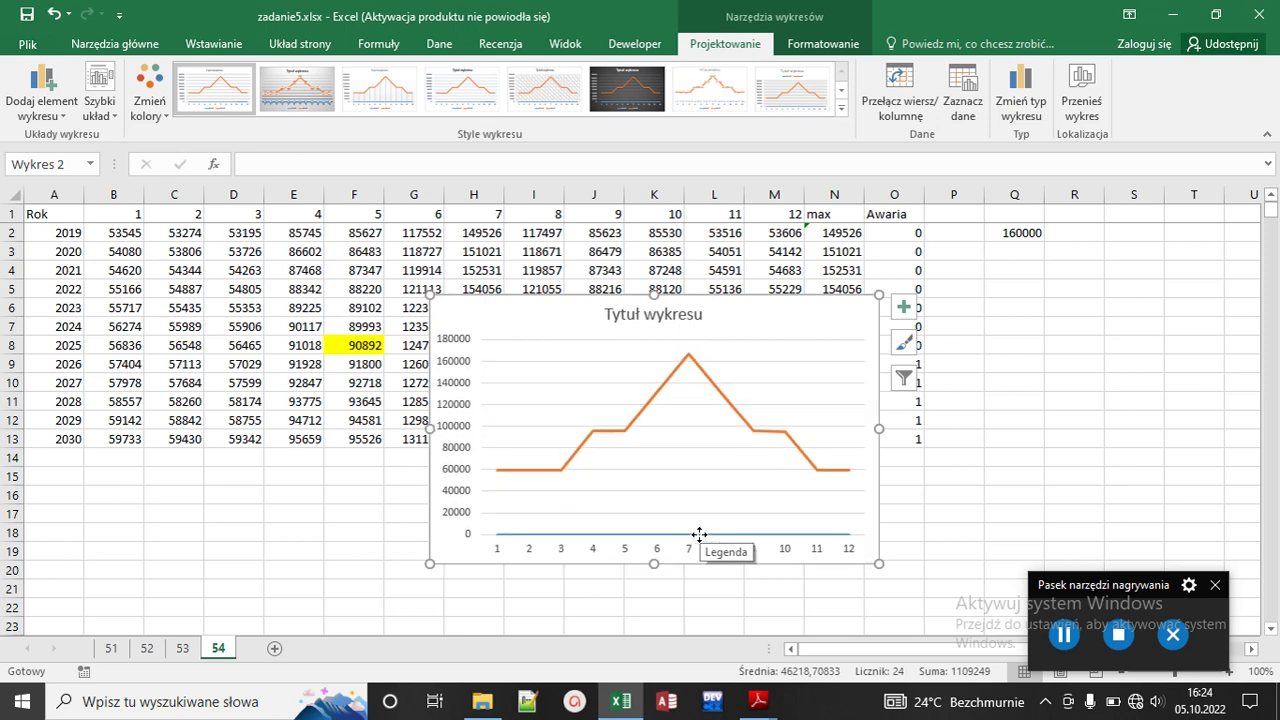
pyautogui.click(634, 536)
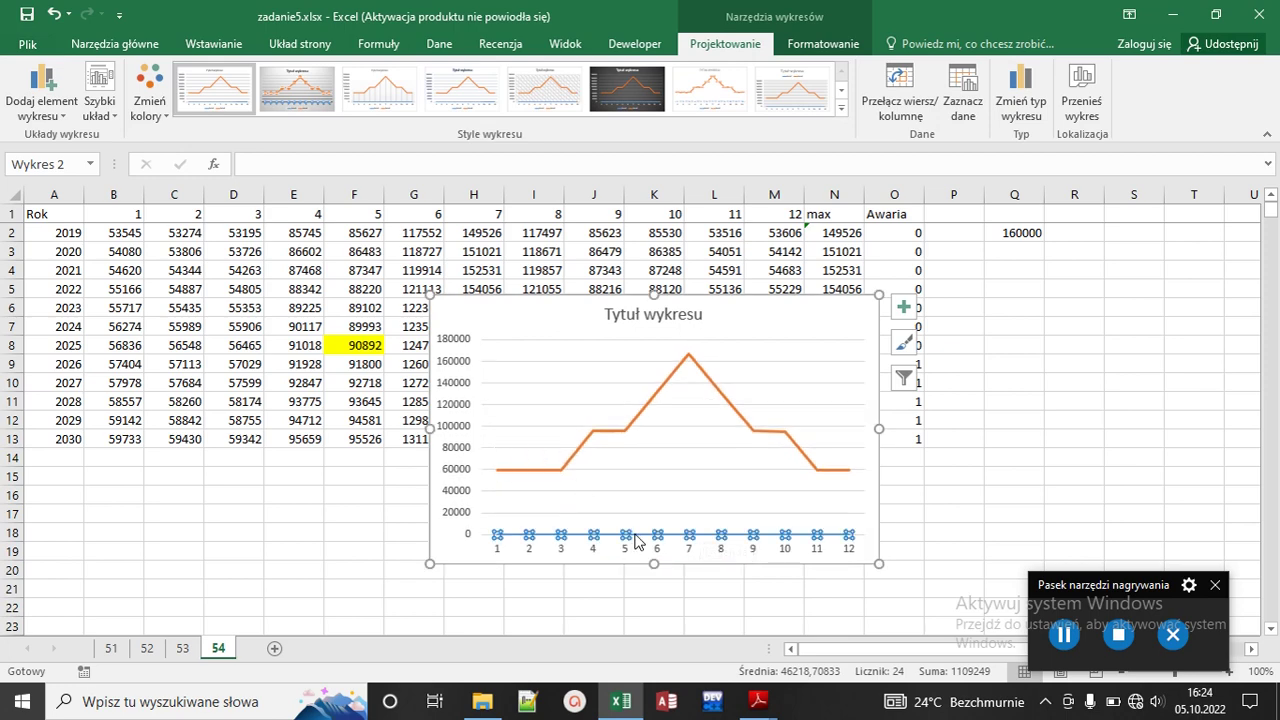
pyautogui.doubleClick(656, 537)
pyautogui.click(656, 537)
pyautogui.press('Delete')
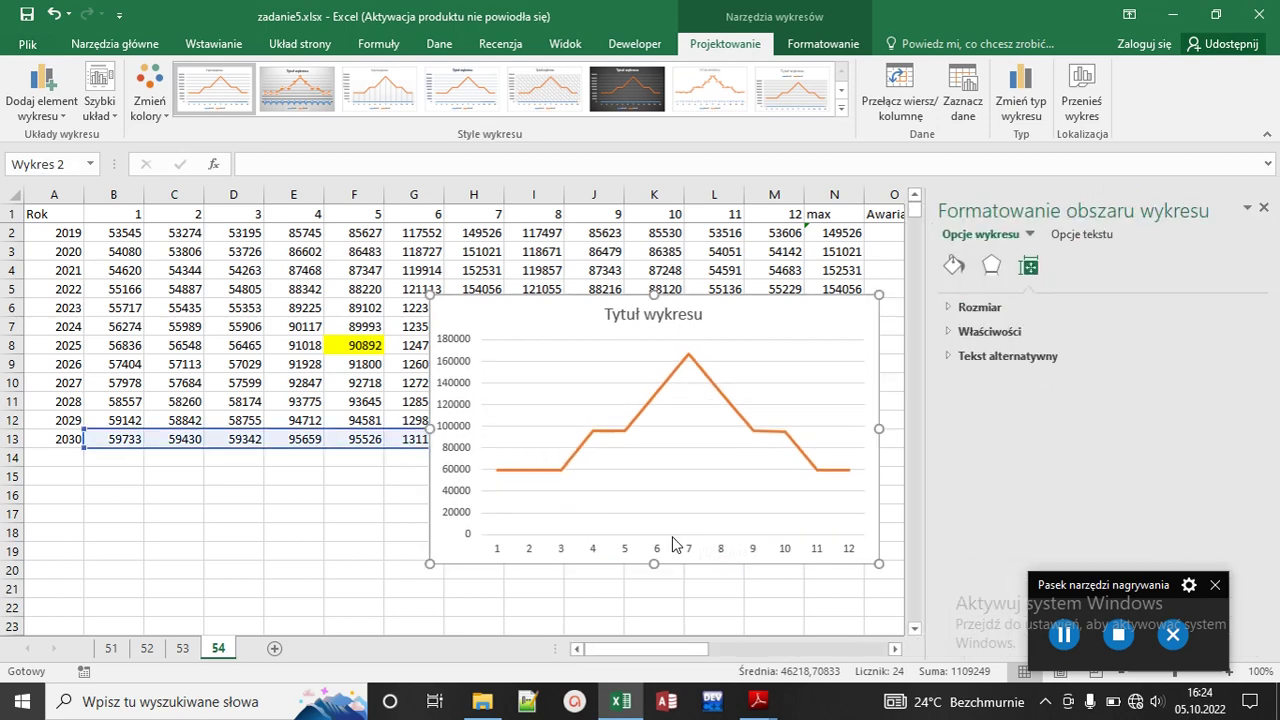
# Step: Apply the quick chart layout that includes a chart title, both axis titles and a legend
pyautogui.click(1263, 210)
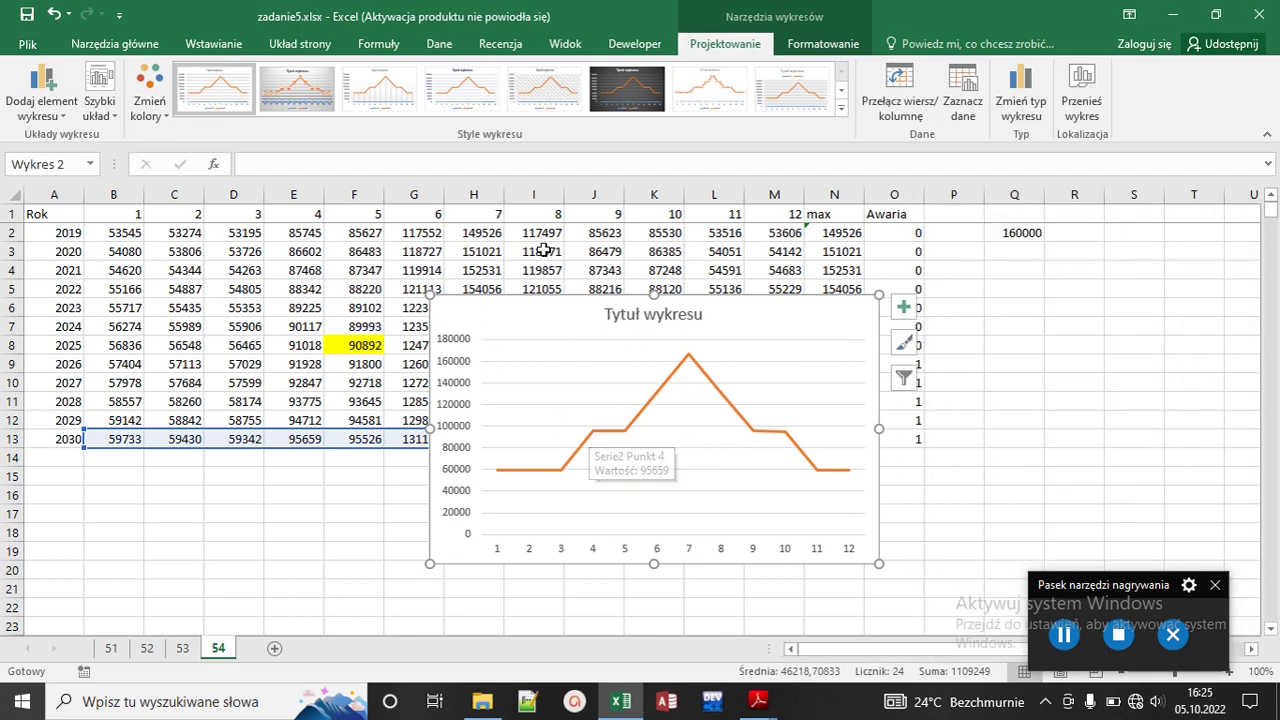
pyautogui.click(100, 95)
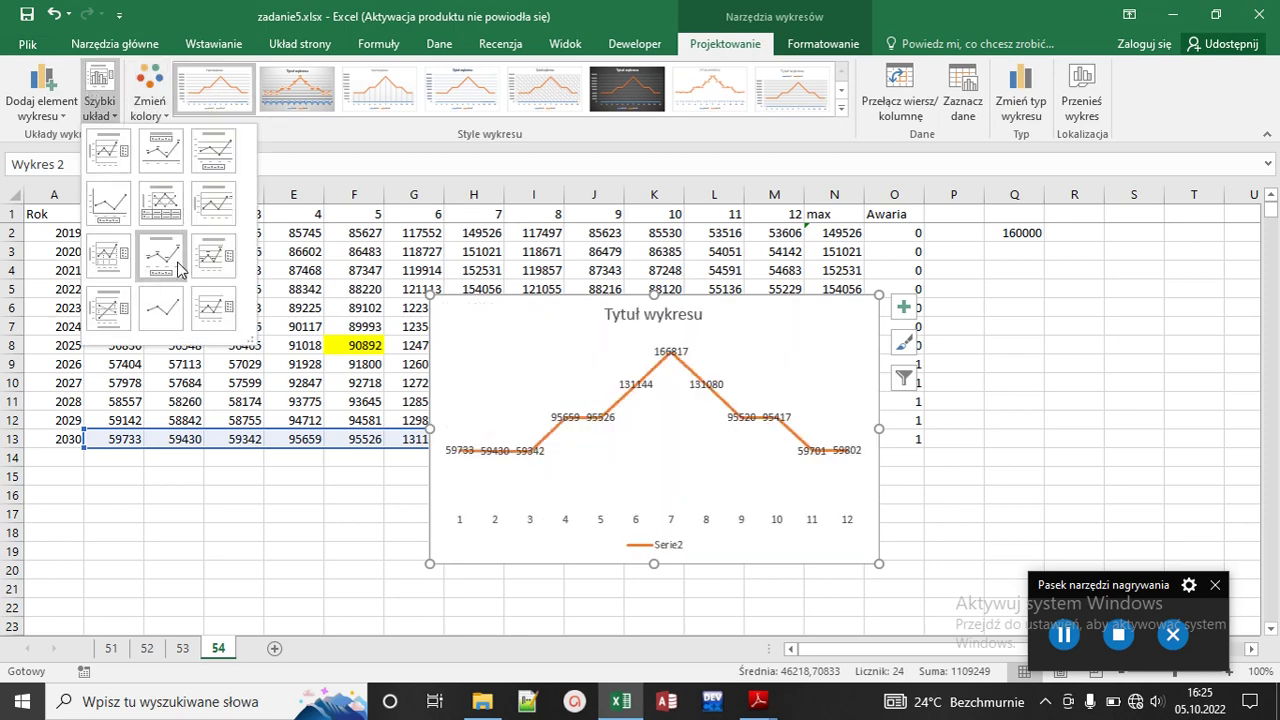
pyautogui.click(112, 308)
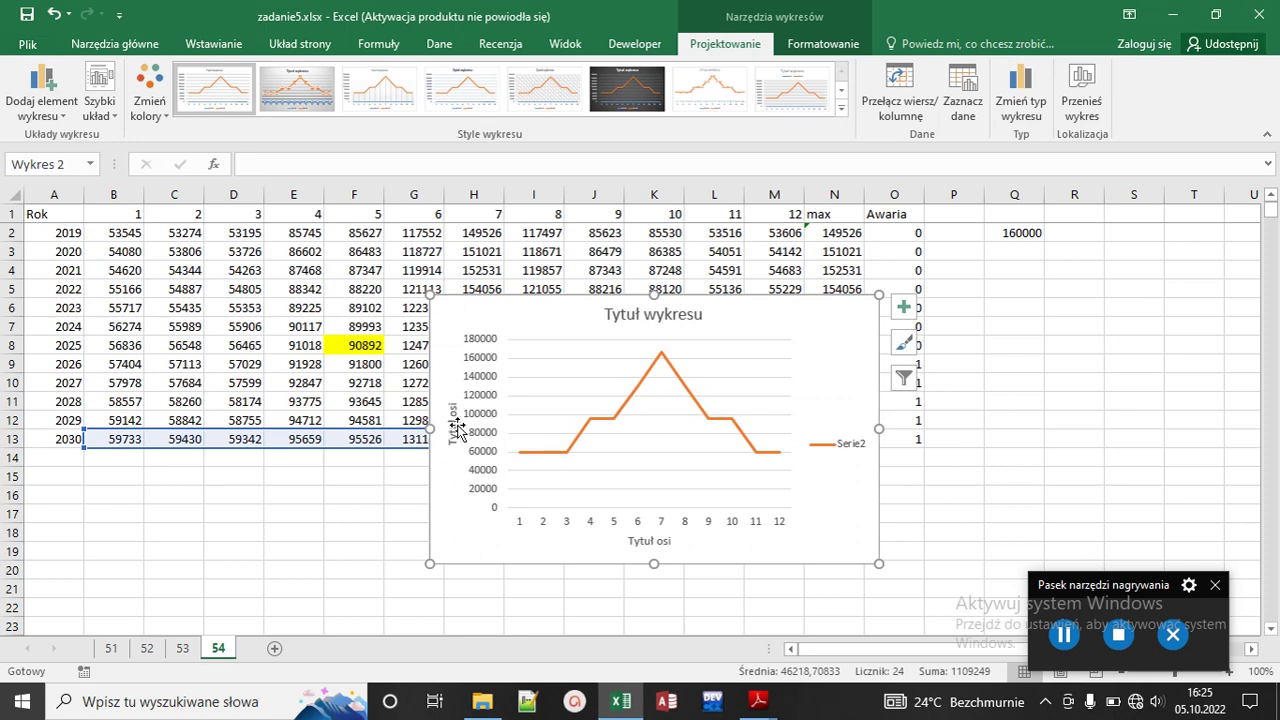
# Step: Switch to the exam PDF and copy "przewidywane zużycie wody w każdym z kolejnych miesięcy w 2030 roku." from the Zadanie 5.4 text
pyautogui.click(642, 316)
pyautogui.moveTo(758, 701)
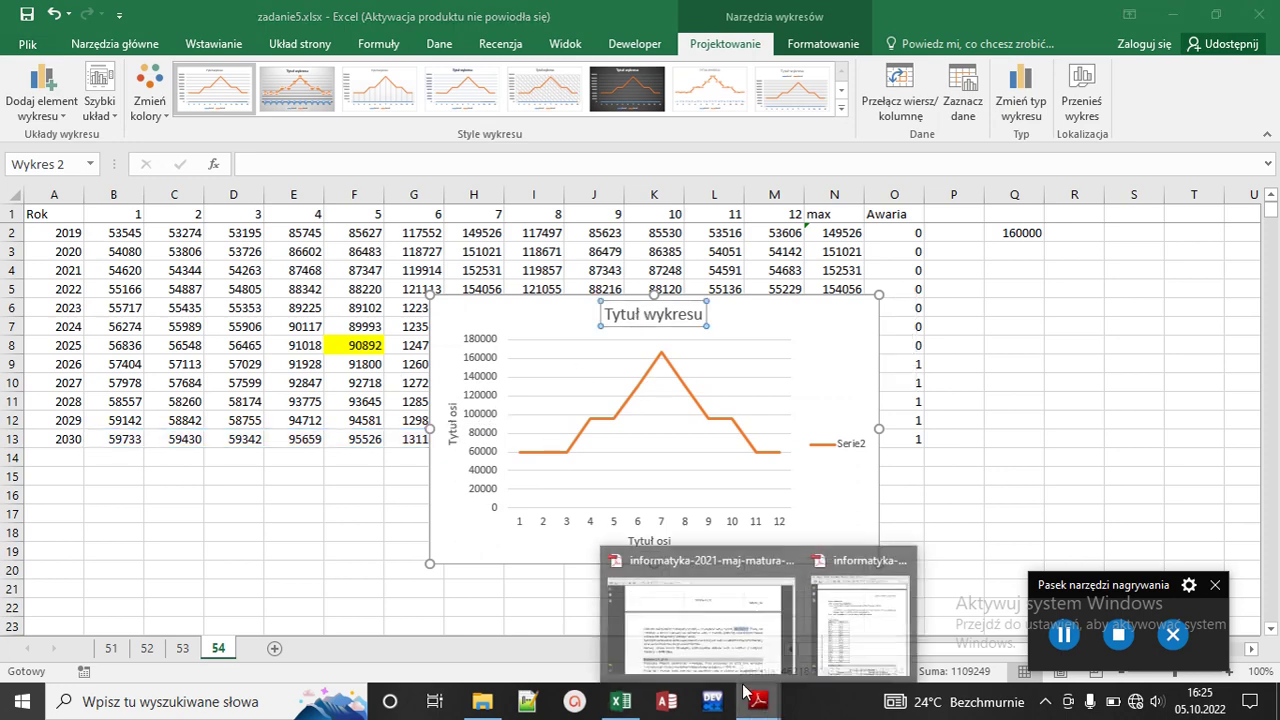
pyautogui.click(694, 597)
pyautogui.moveTo(541, 455); pyautogui.dragTo(736, 455)
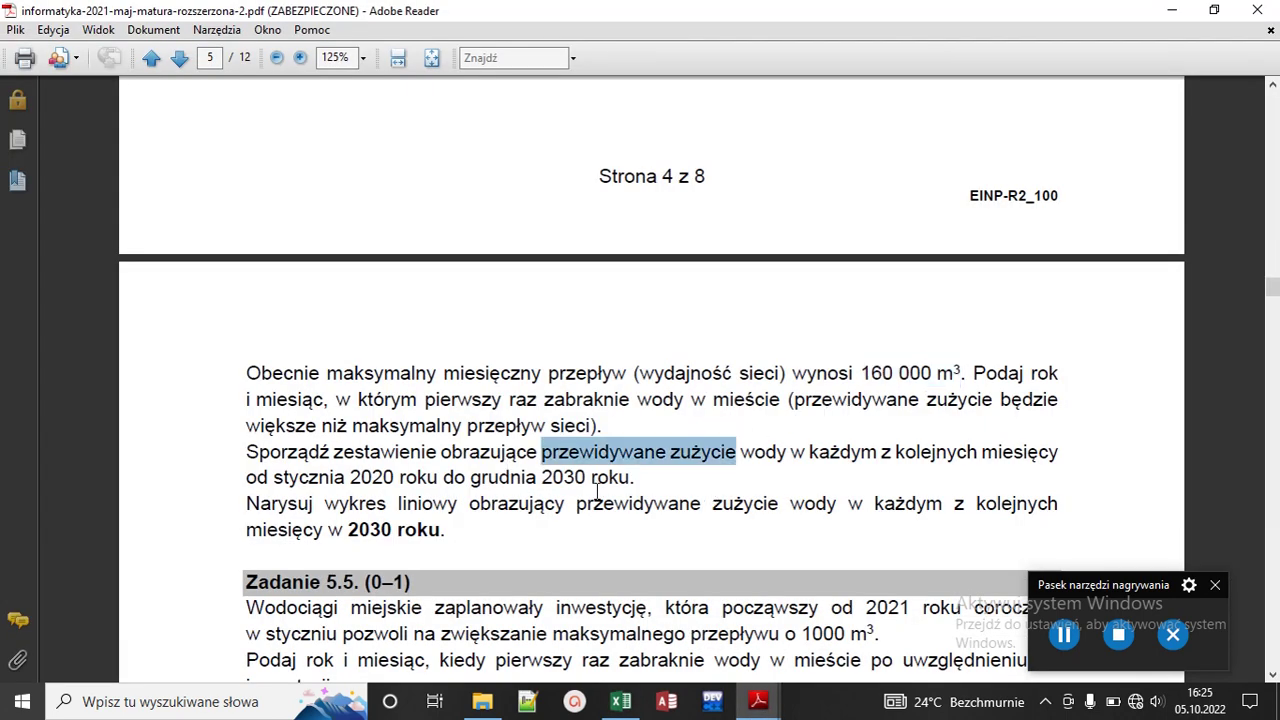
pyautogui.moveTo(578, 505); pyautogui.dragTo(508, 523)
pyautogui.click(583, 520)
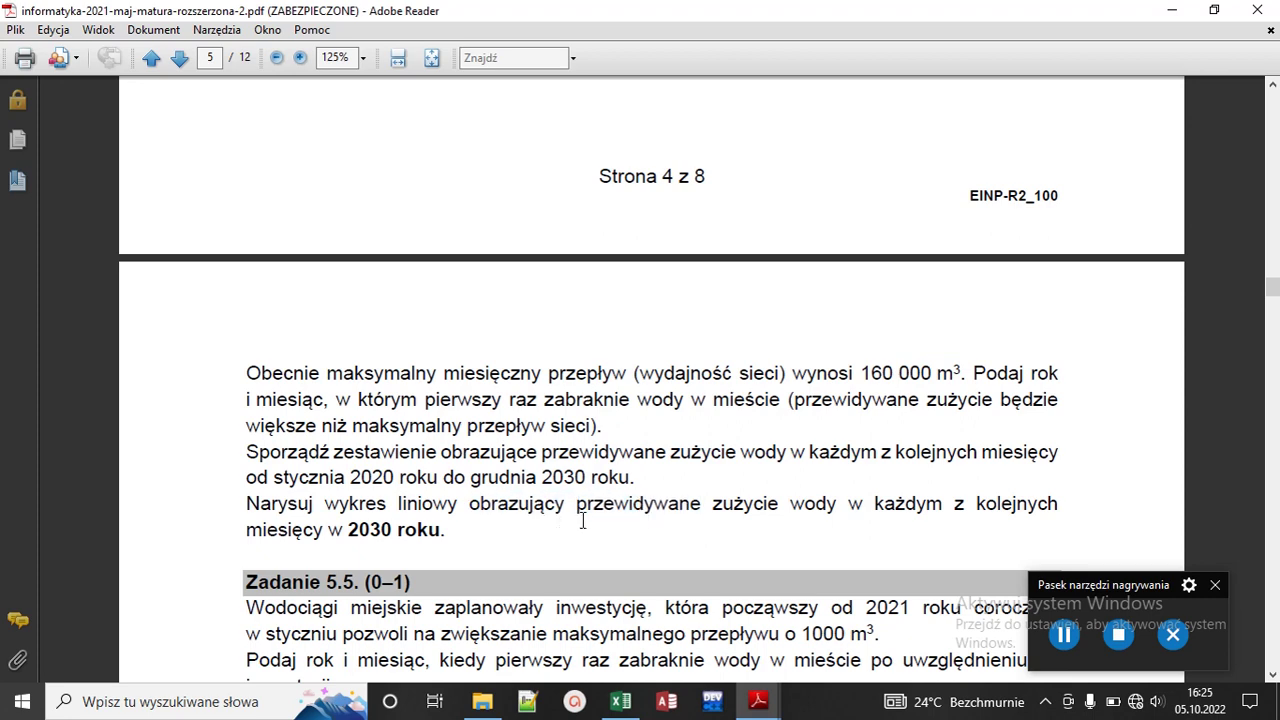
pyautogui.moveTo(578, 505); pyautogui.dragTo(443, 530)
pyautogui.hotkey('ctrl', 'c')
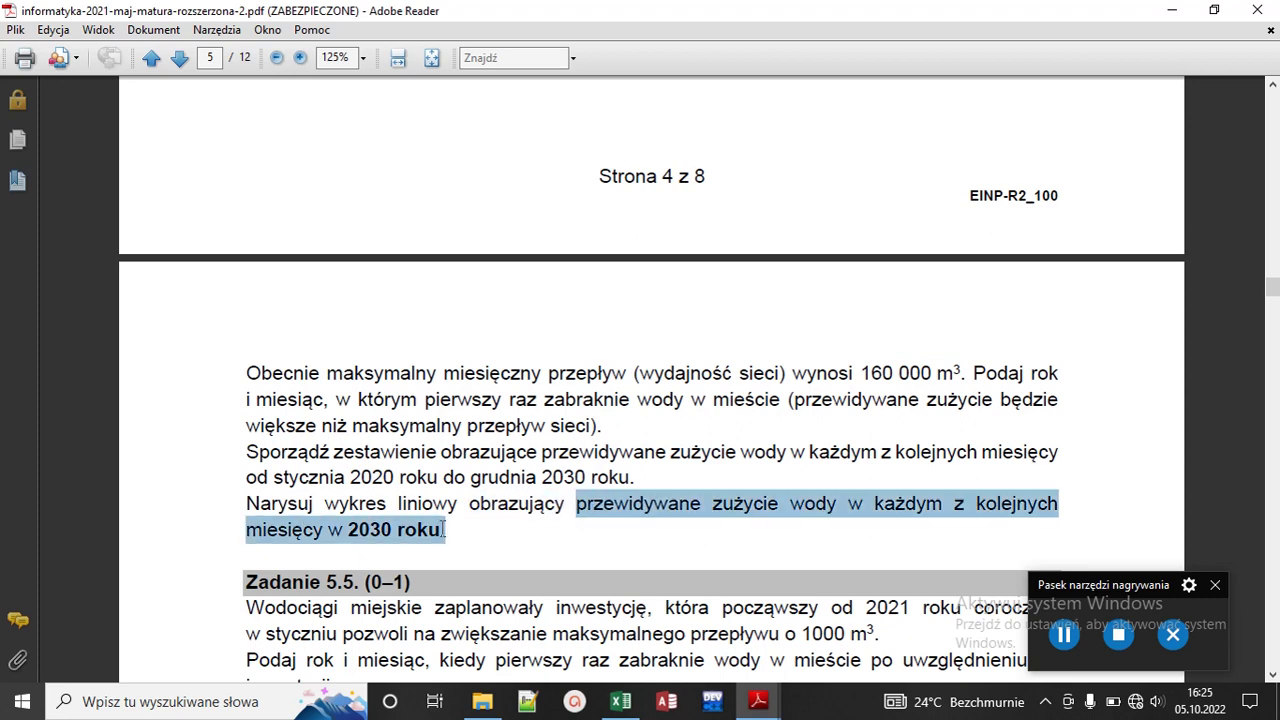
# Step: Return to the Excel workbook and replace the placeholder chart title with the copied phrase
pyautogui.click(620, 701)
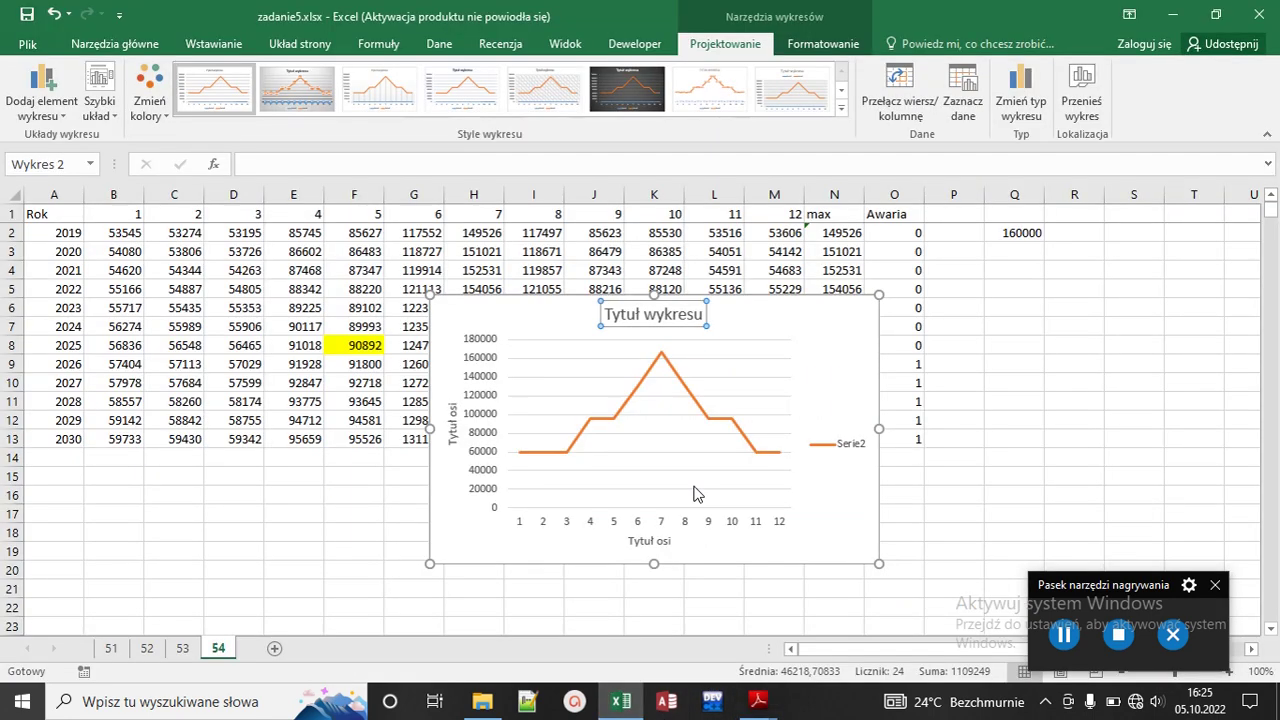
pyautogui.tripleClick(651, 318)
pyautogui.hotkey('ctrl', 'v')
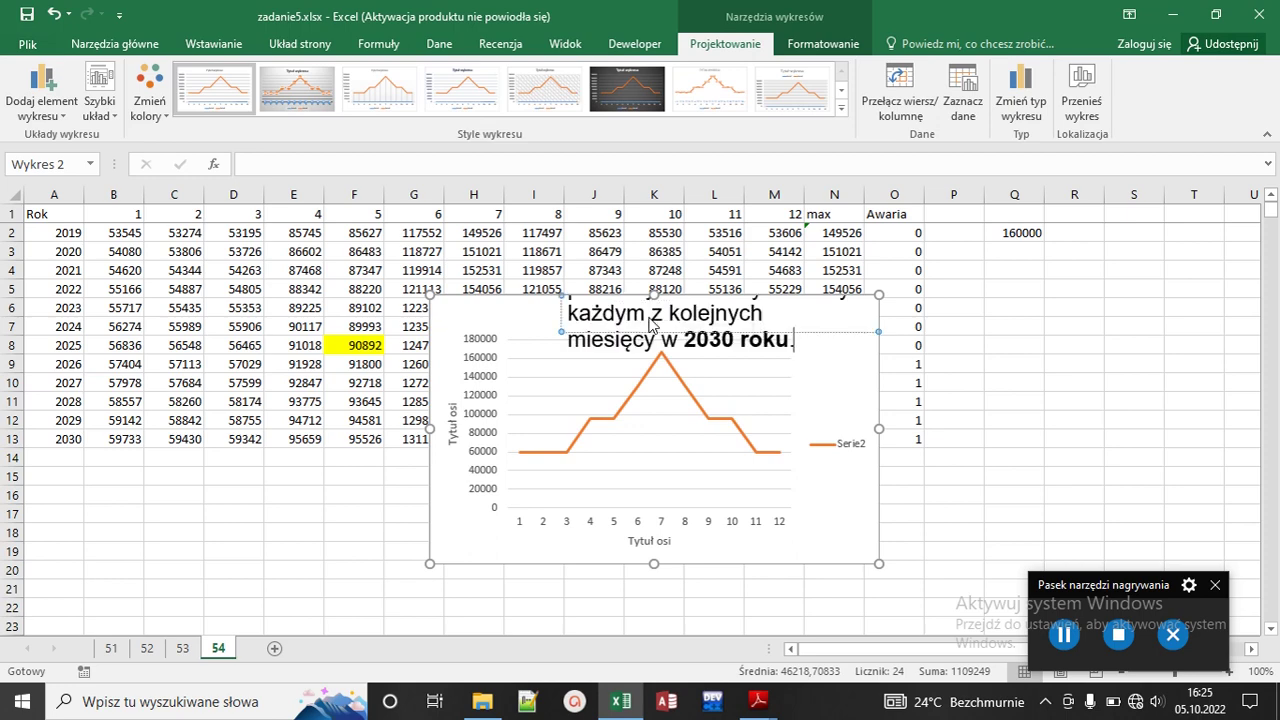
pyautogui.click(776, 427)
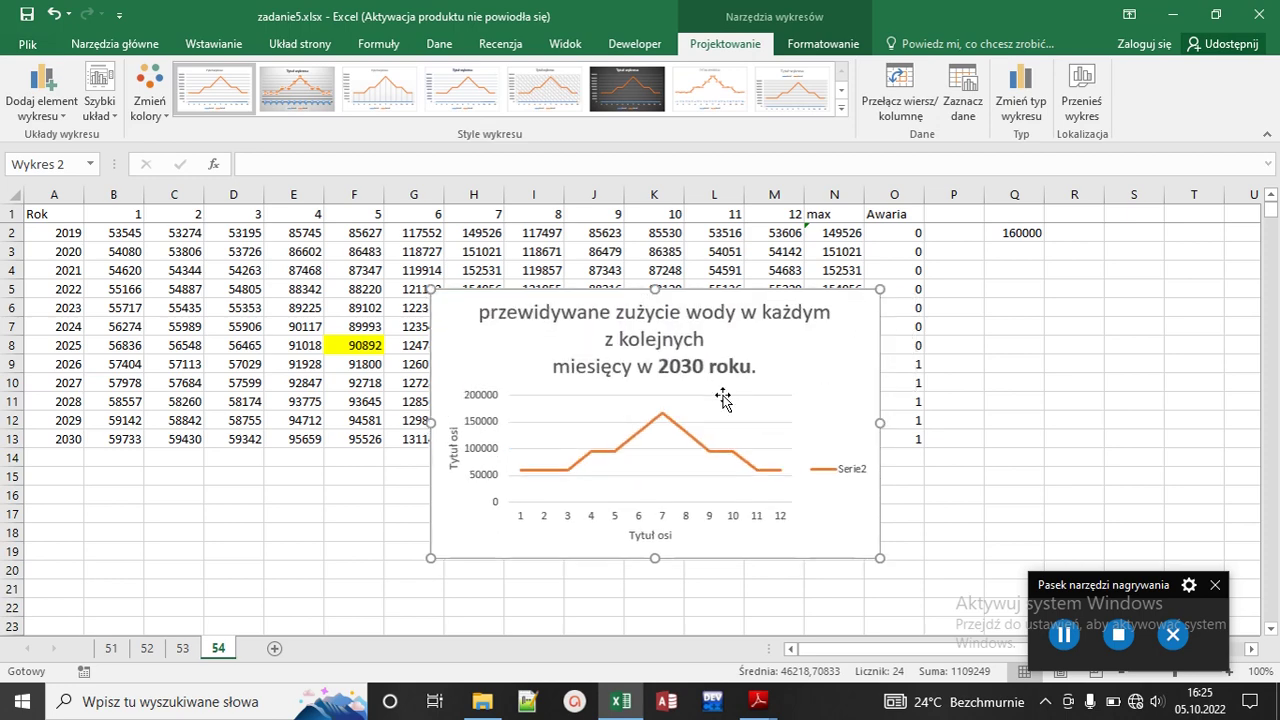
# Step: Reduce the font size of the whole chart title to 10.5 pt
pyautogui.click(698, 340)
pyautogui.hotkey('ctrl', 'a')
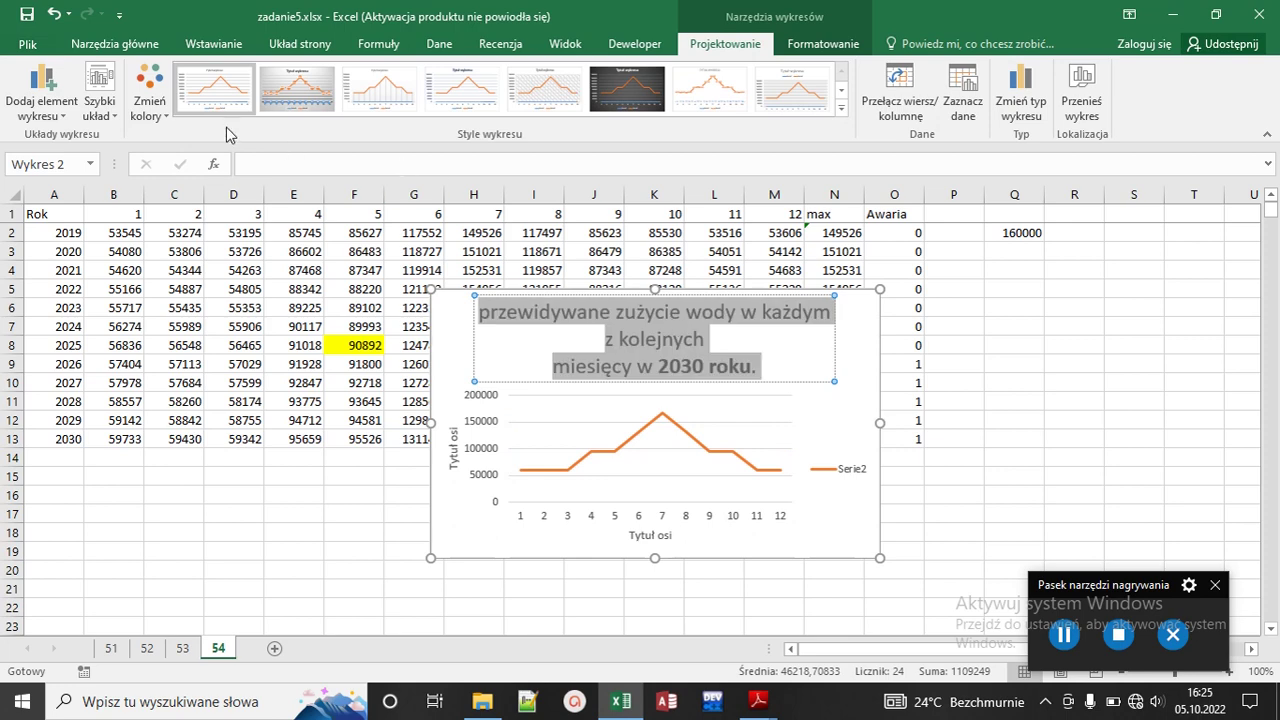
pyautogui.click(114, 44)
pyautogui.click(260, 78)
pyautogui.click(260, 78)
pyautogui.click(260, 78)
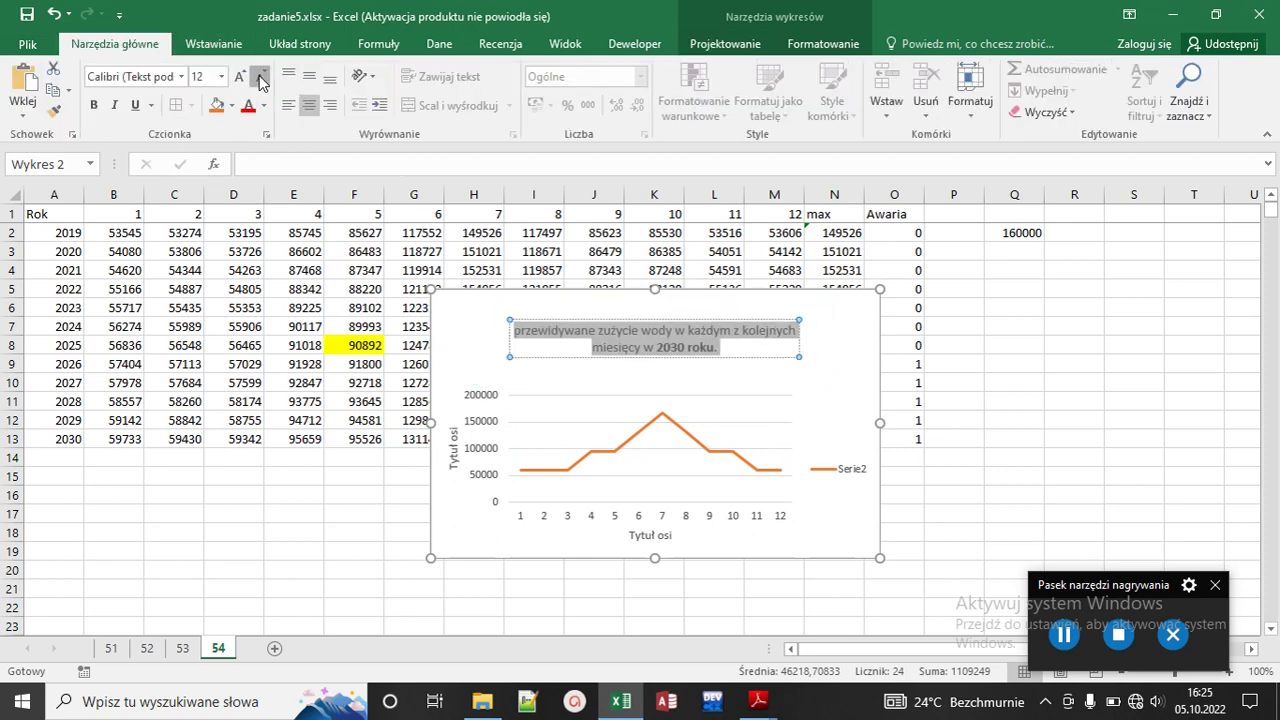
pyautogui.click(260, 78)
pyautogui.click(260, 78)
pyautogui.click(836, 400)
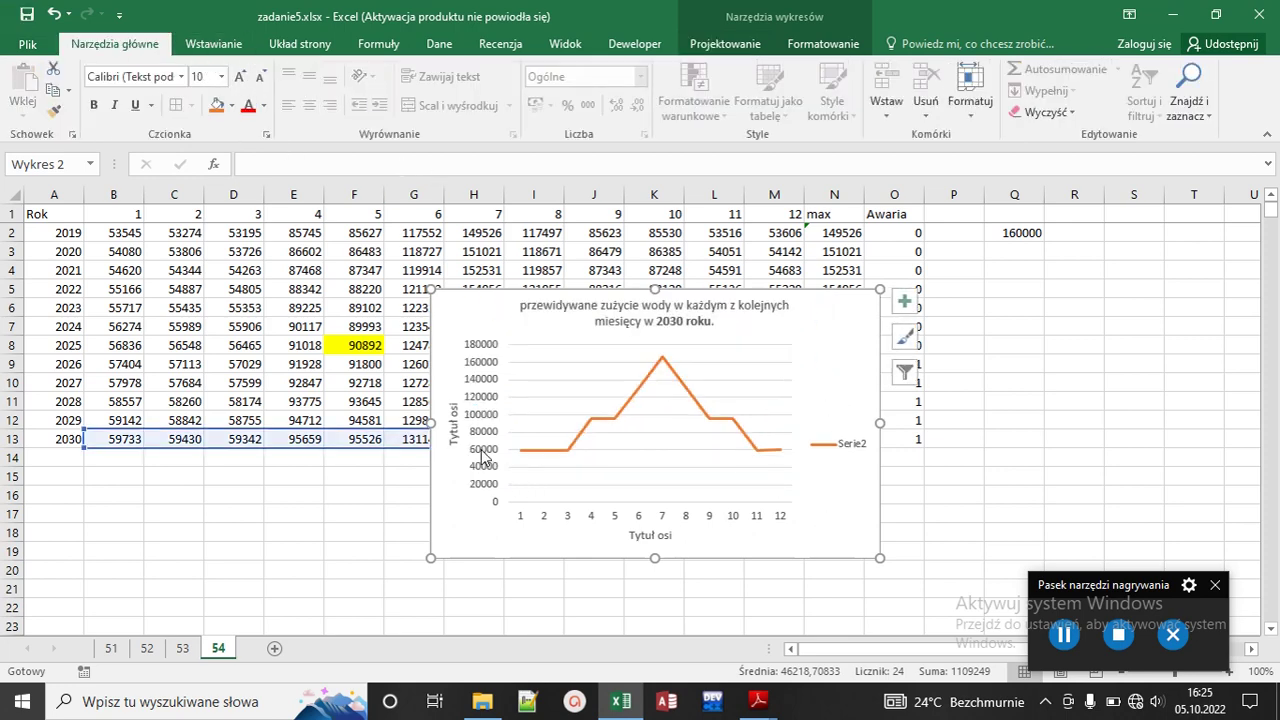
# Step: Set the vertical axis title to "zuzycie wody w m3"
pyautogui.click(451, 410)
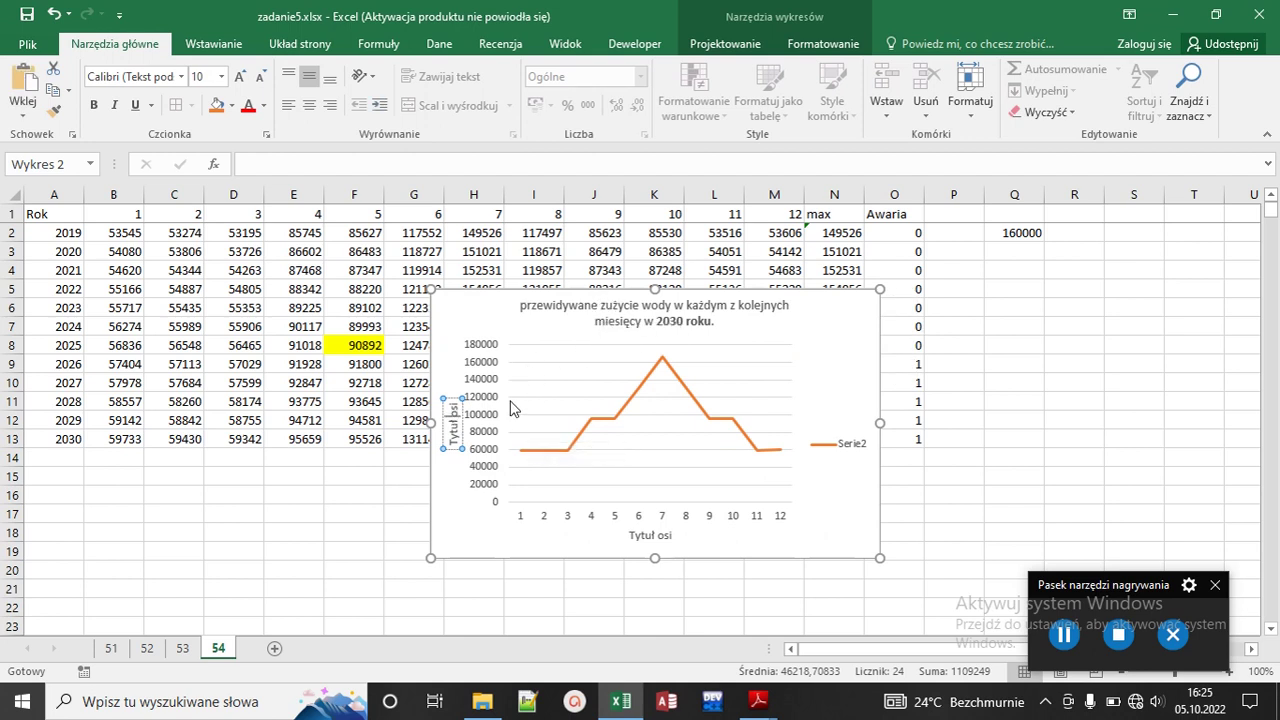
pyautogui.write('zużycie w')
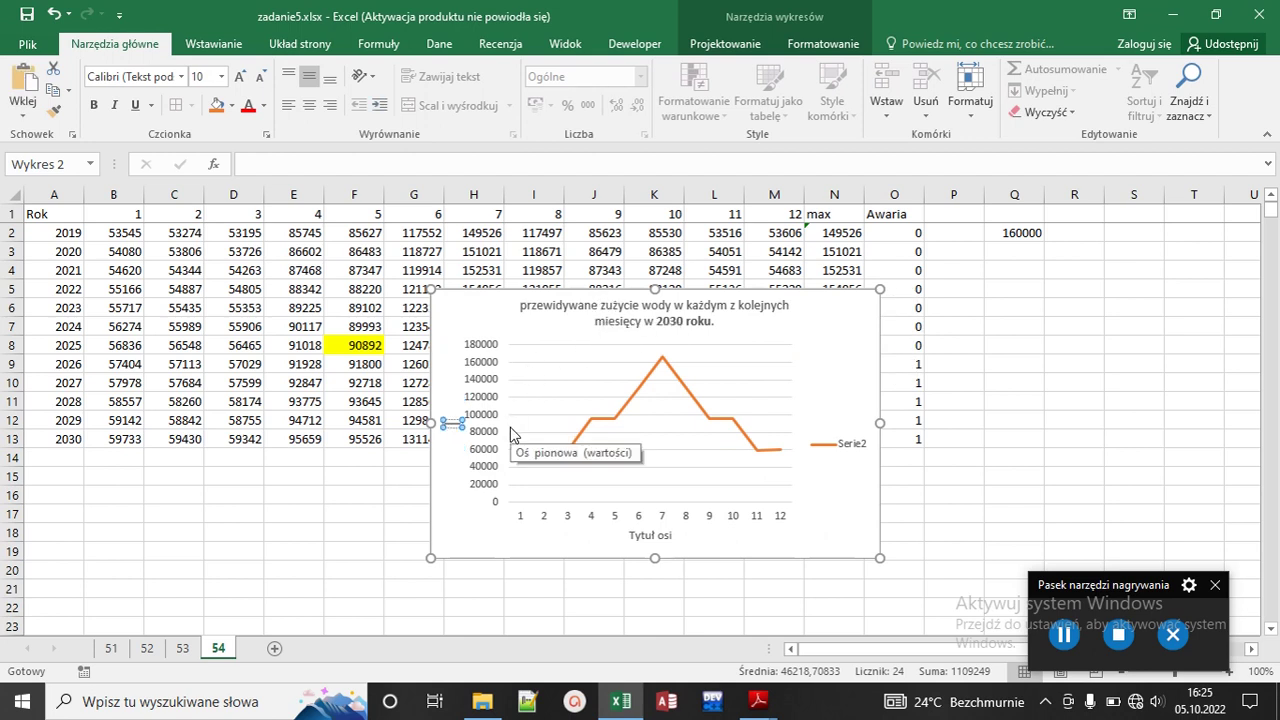
pyautogui.write('ody w m3')
# Step: Set the horizontal axis title to "miesiac kalendarzowy"
pyautogui.click(646, 535)
pyautogui.click(648, 535)
pyautogui.hotkey('ctrl', 'a')
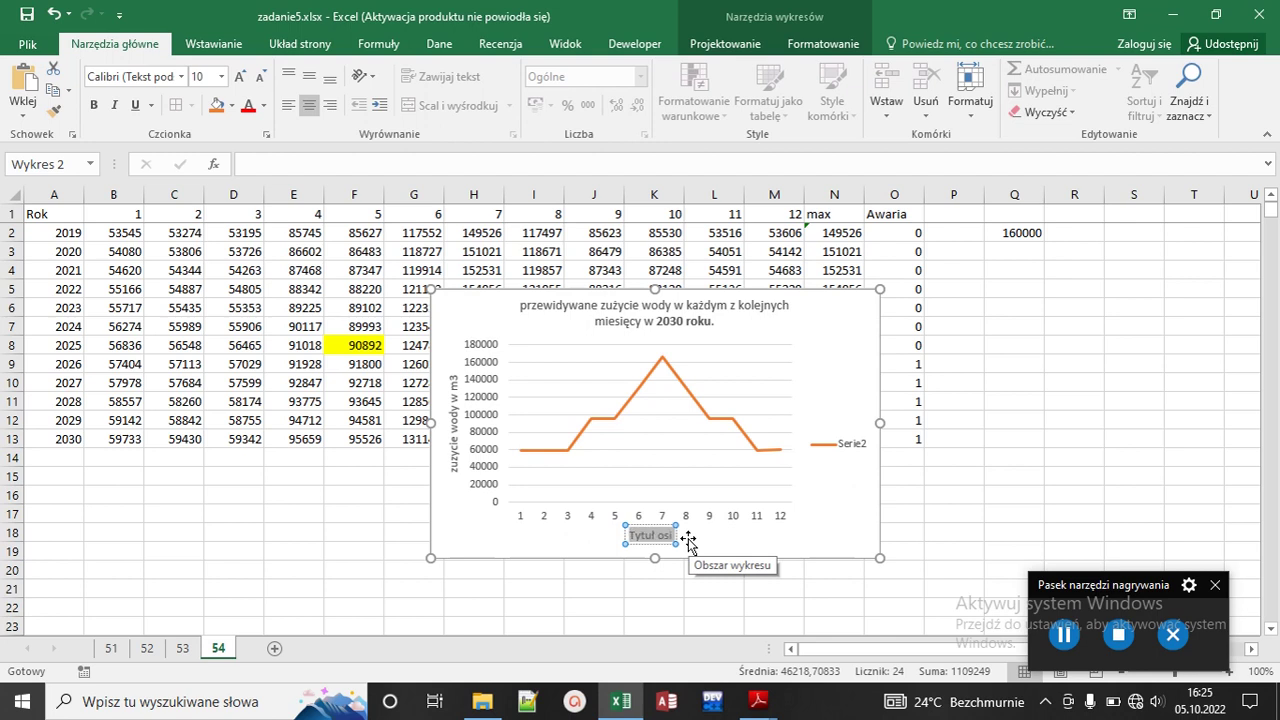
pyautogui.write('miesiac ka')
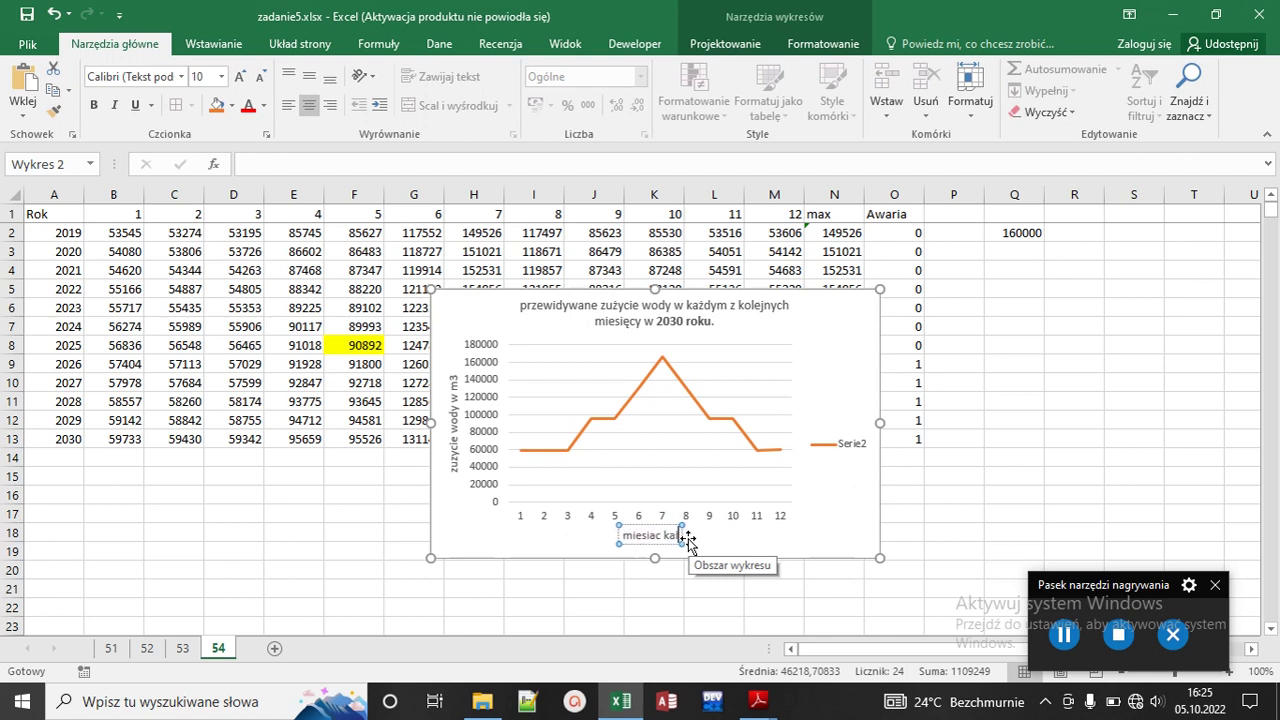
pyautogui.write('lendarowy')
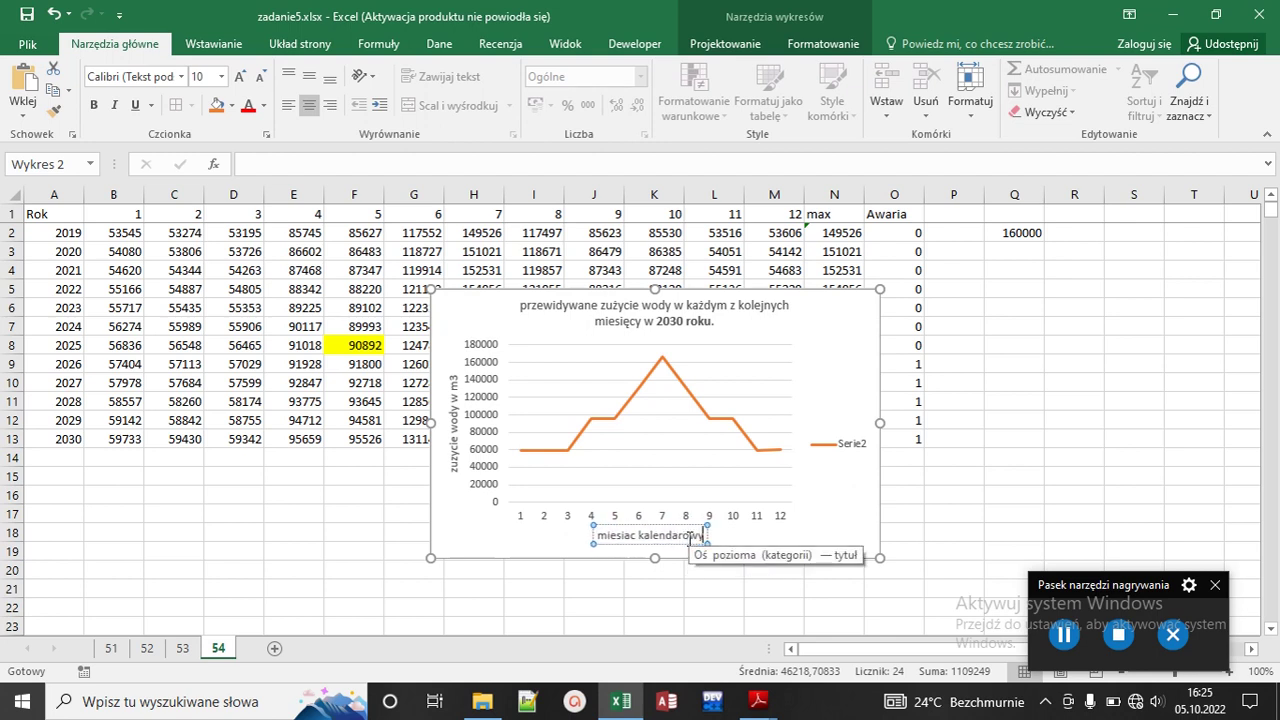
pyautogui.press('Left')
pyautogui.press('Left')
pyautogui.press('Left')
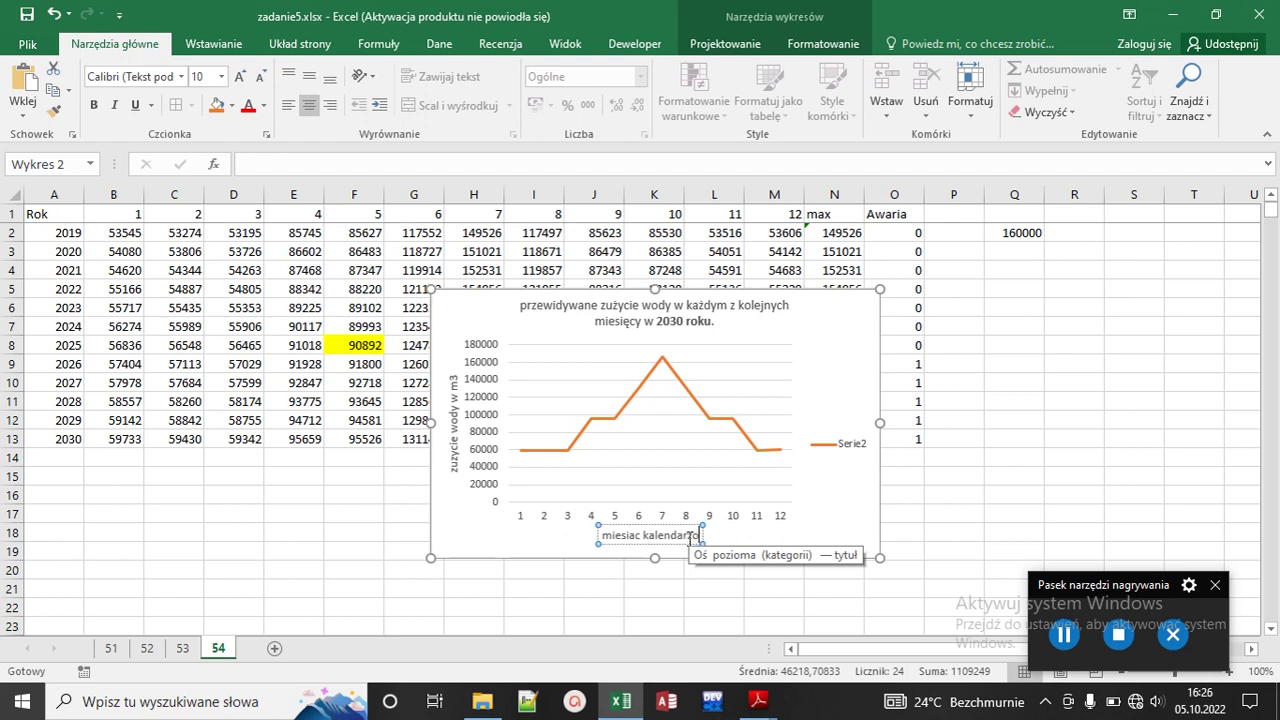
pyautogui.write('z')
# Step: Delete the chart's legend and move the chart off the data to the empty cells beside the table, below Q2
pyautogui.click(852, 444)
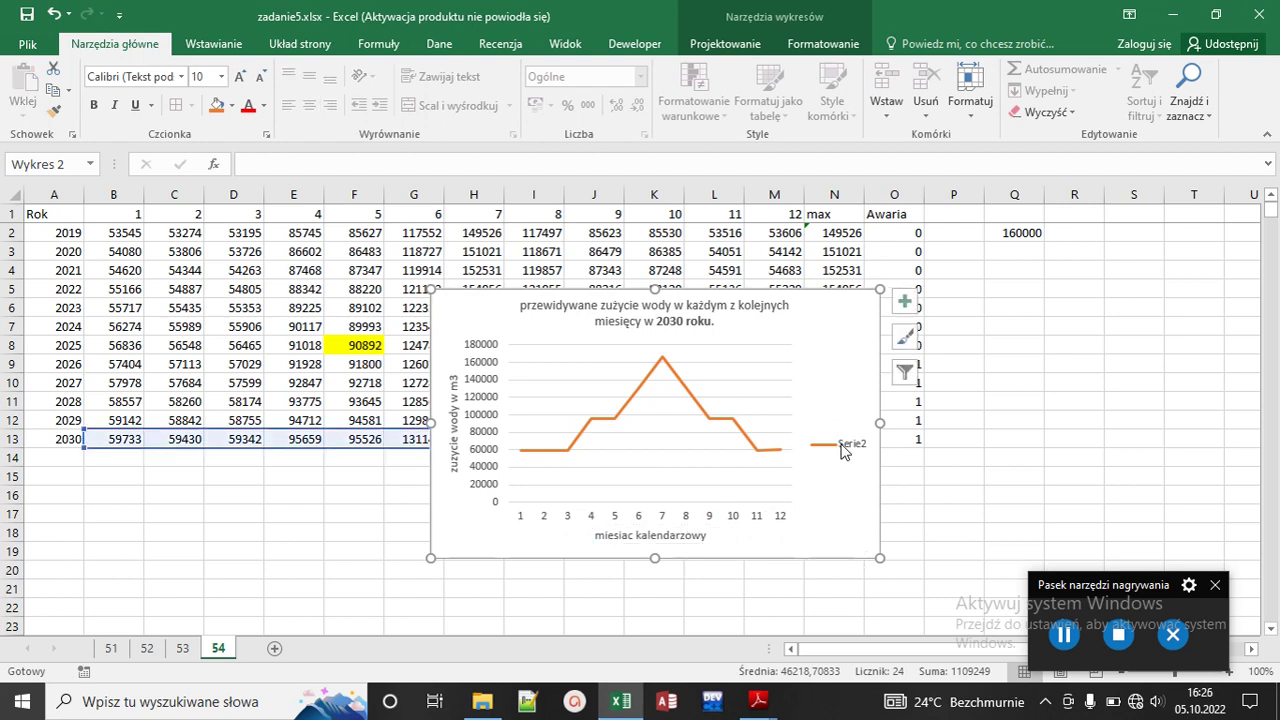
pyautogui.press('Delete')
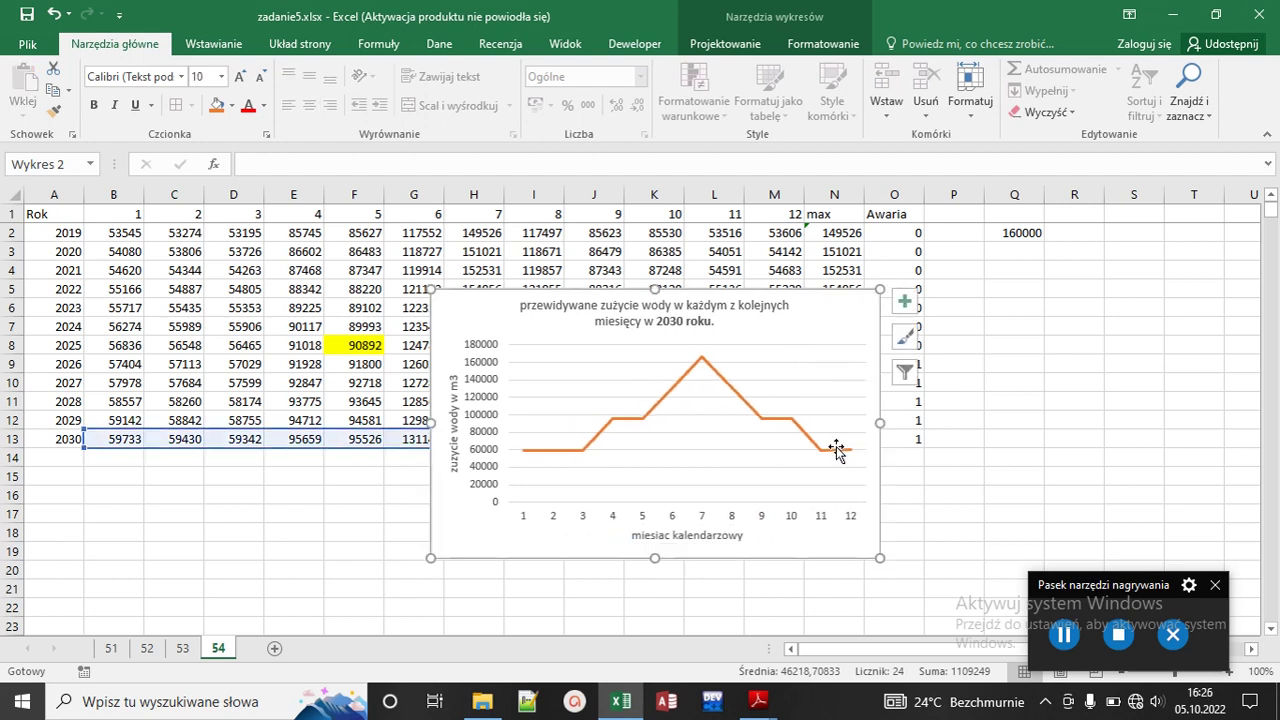
pyautogui.keyDown('ctrl'); pyautogui.scroll(-1, 679, 327); pyautogui.keyUp('ctrl')
pyautogui.click(667, 295)
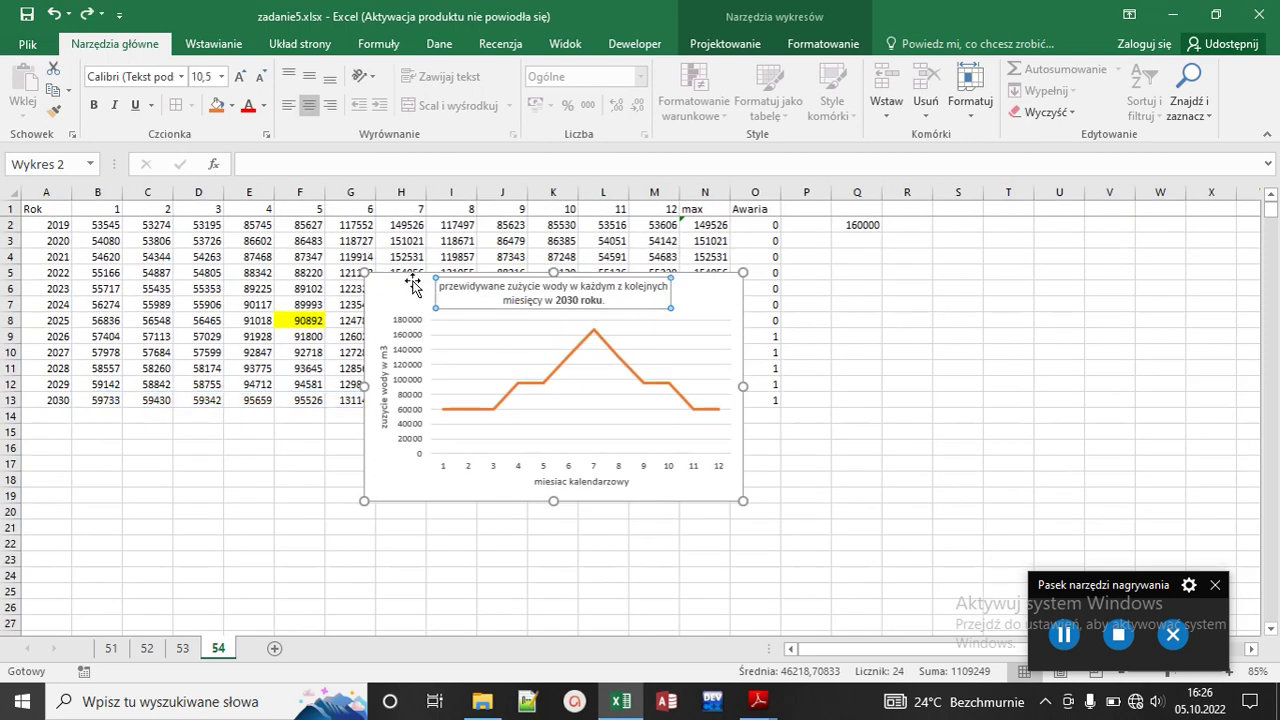
pyautogui.moveTo(414, 286); pyautogui.dragTo(860, 282)
pyautogui.click(857, 261)
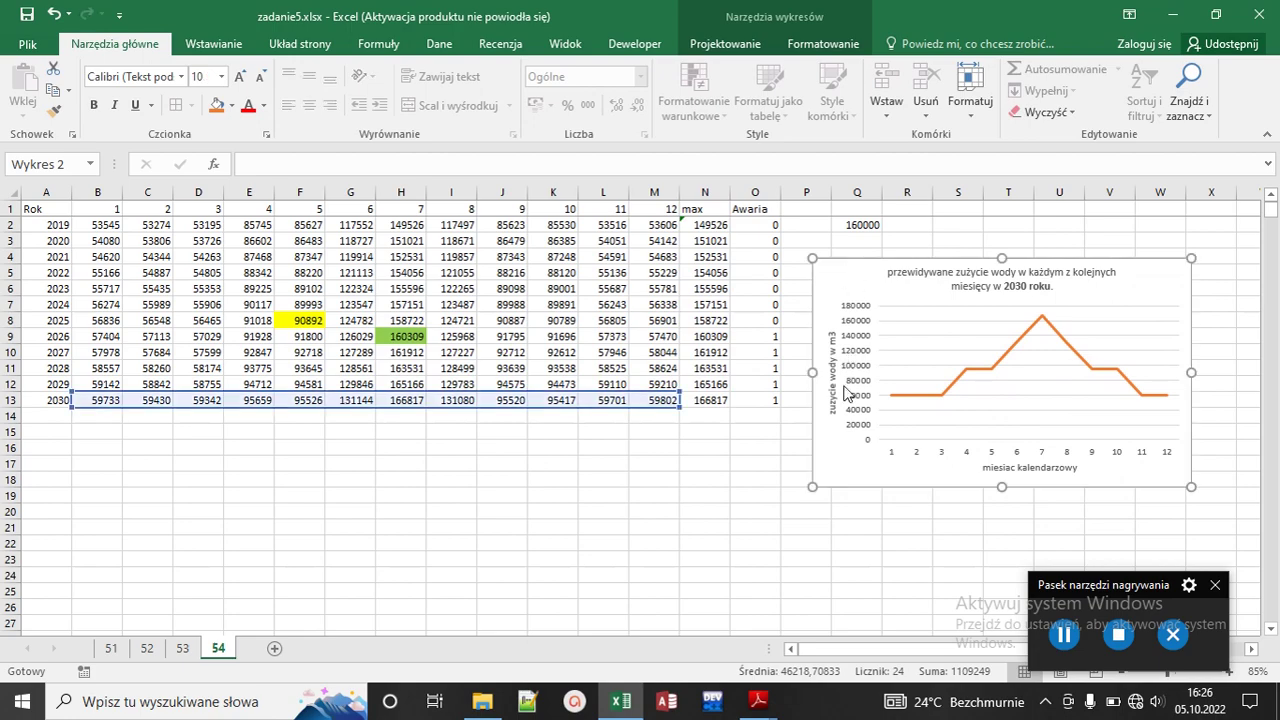
# Step: Open the answer-key PDF at the solution of the forecast task and compare its table and chart with the worksheet
pyautogui.click(758, 701)
pyautogui.click(848, 615)
pyautogui.scroll(-15, 922, 459)
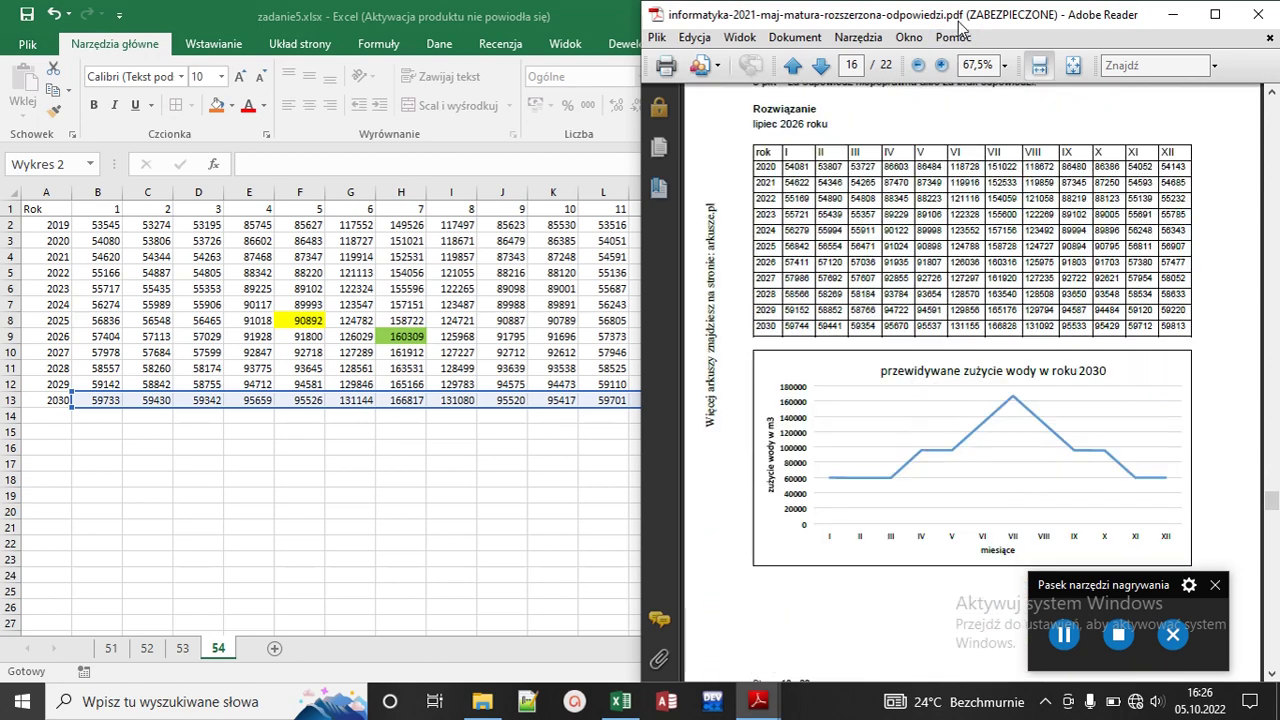
pyautogui.moveTo(963, 35); pyautogui.dragTo(1009, 74)
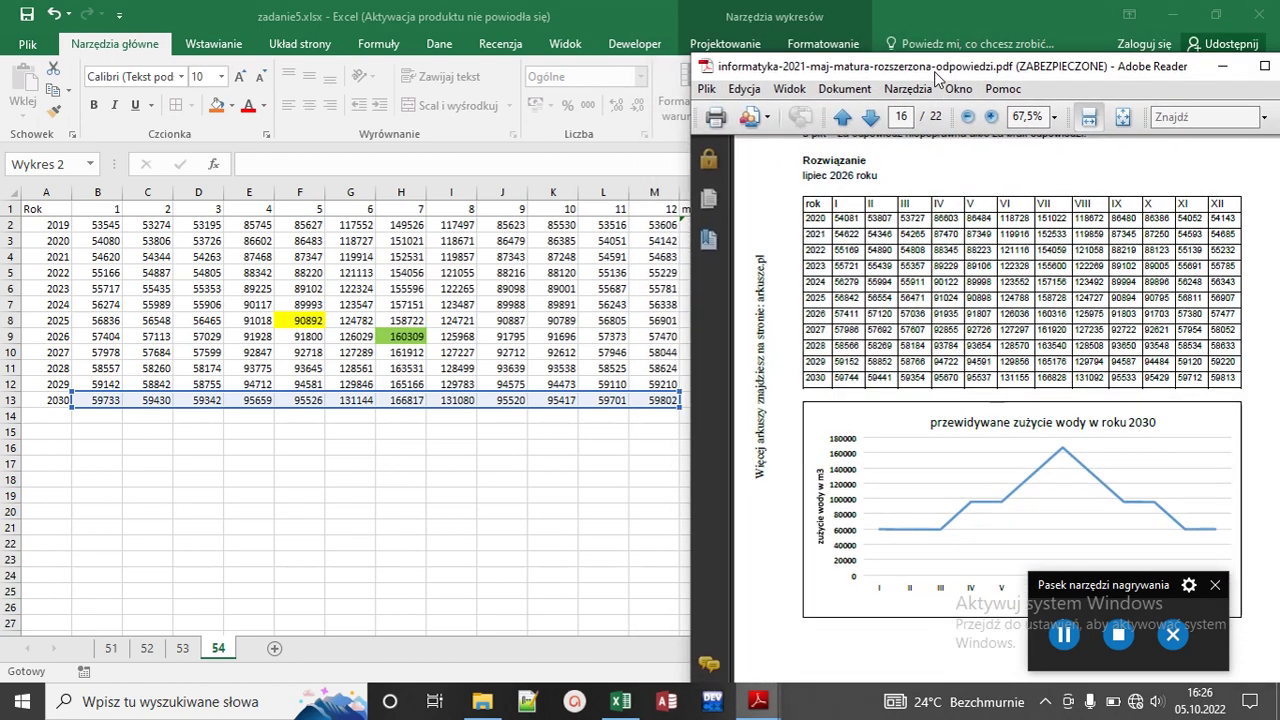
pyautogui.moveTo(934, 71); pyautogui.dragTo(369, 56)
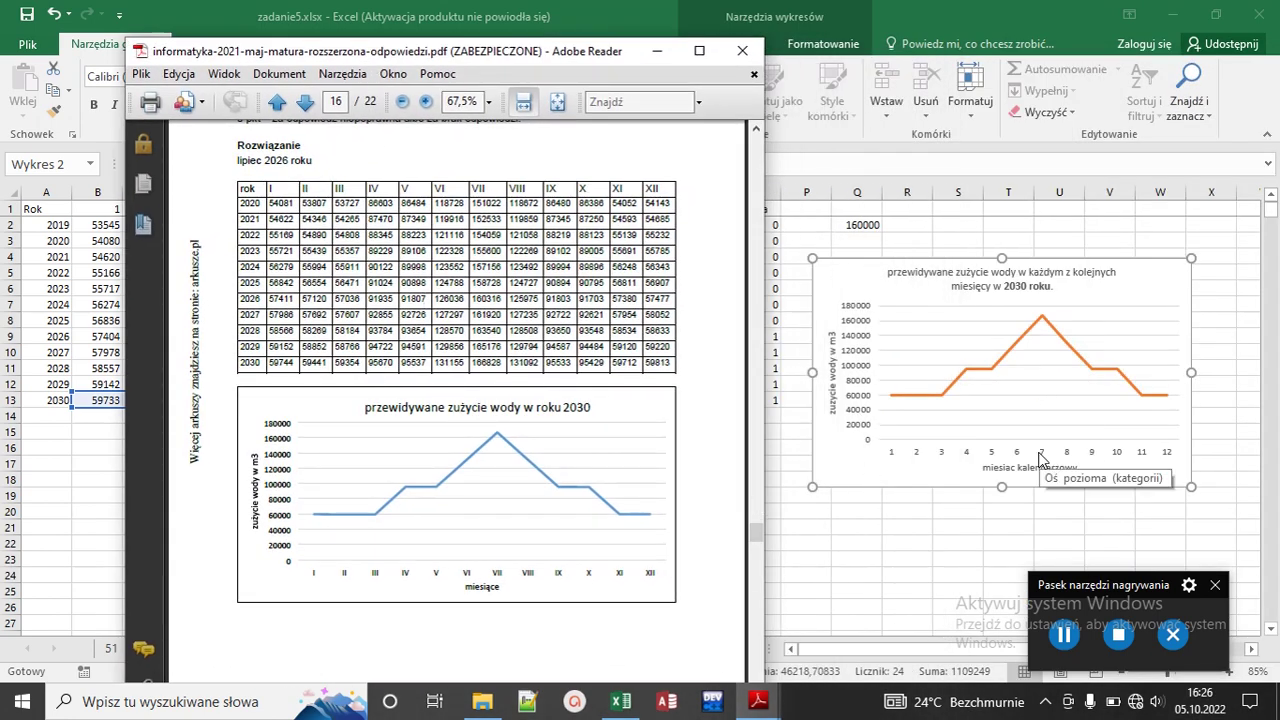
pyautogui.moveTo(557, 59); pyautogui.dragTo(1127, 68)
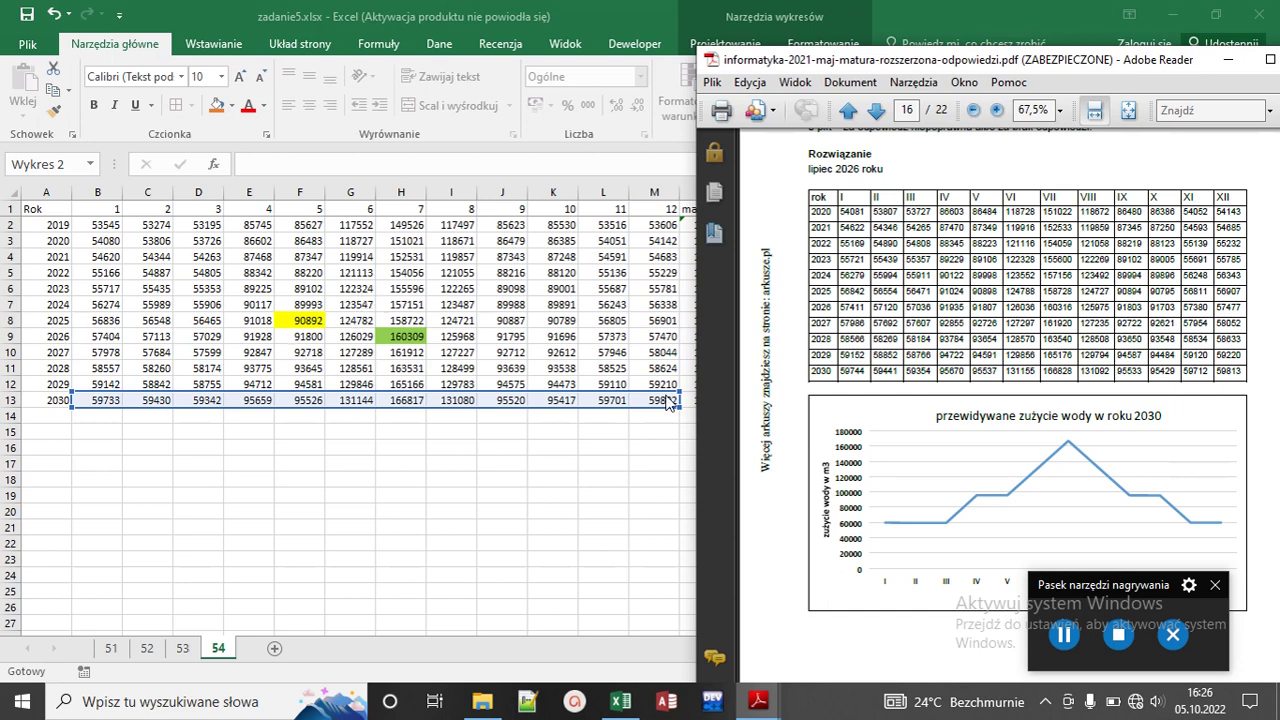
pyautogui.click(1064, 636)
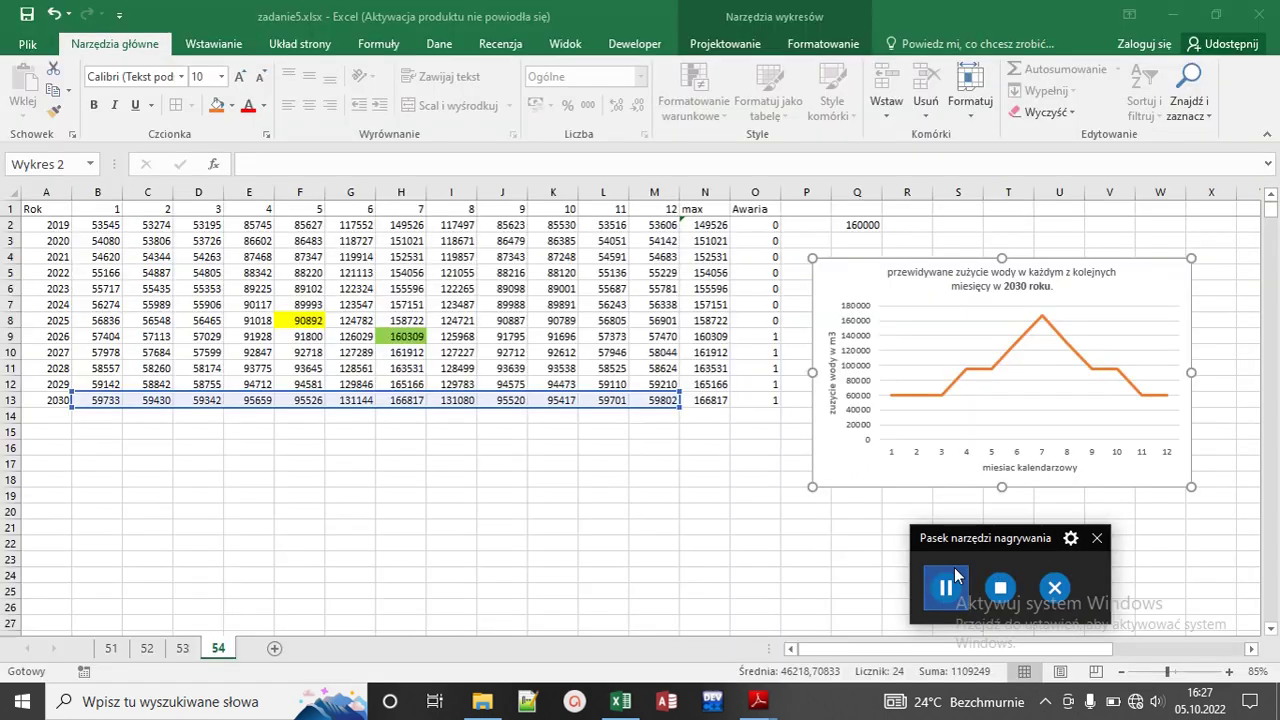
pyautogui.moveTo(976, 540); pyautogui.dragTo(1097, 540)
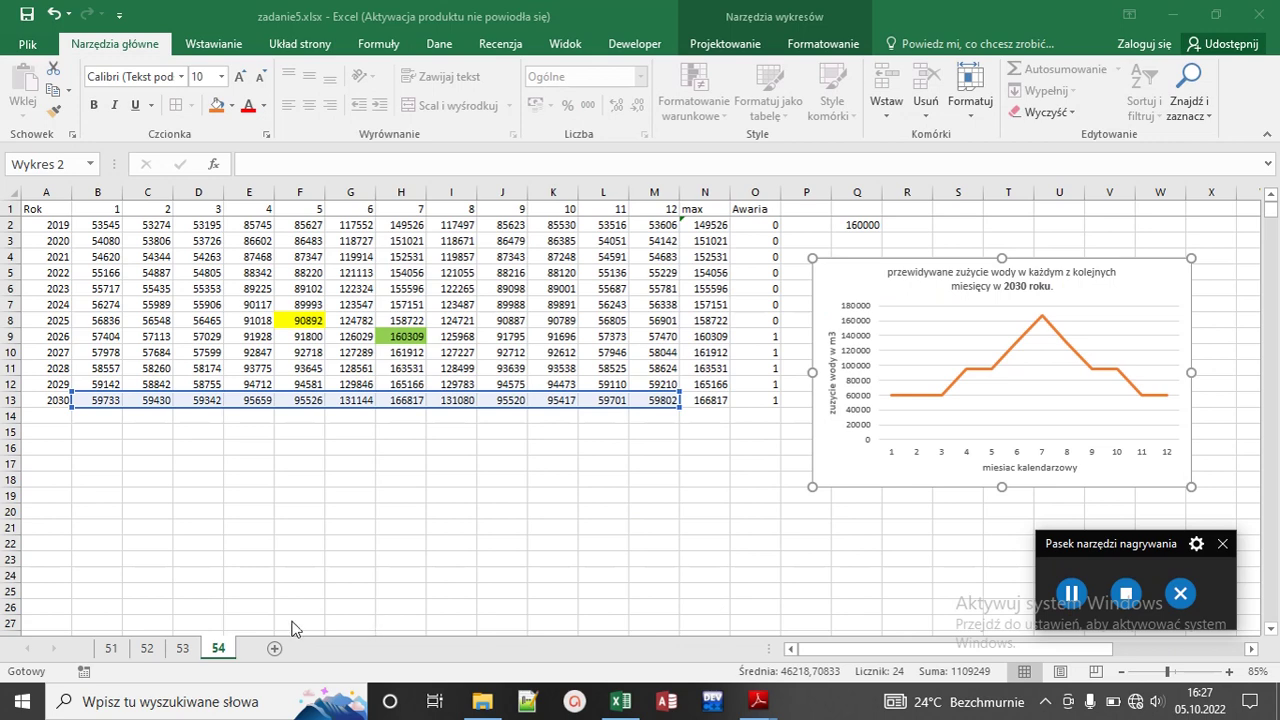
# Step: Create a copy of sheet 54 at the end of the workbook
pyautogui.rightClick(215, 655)
pyautogui.click(308, 505)
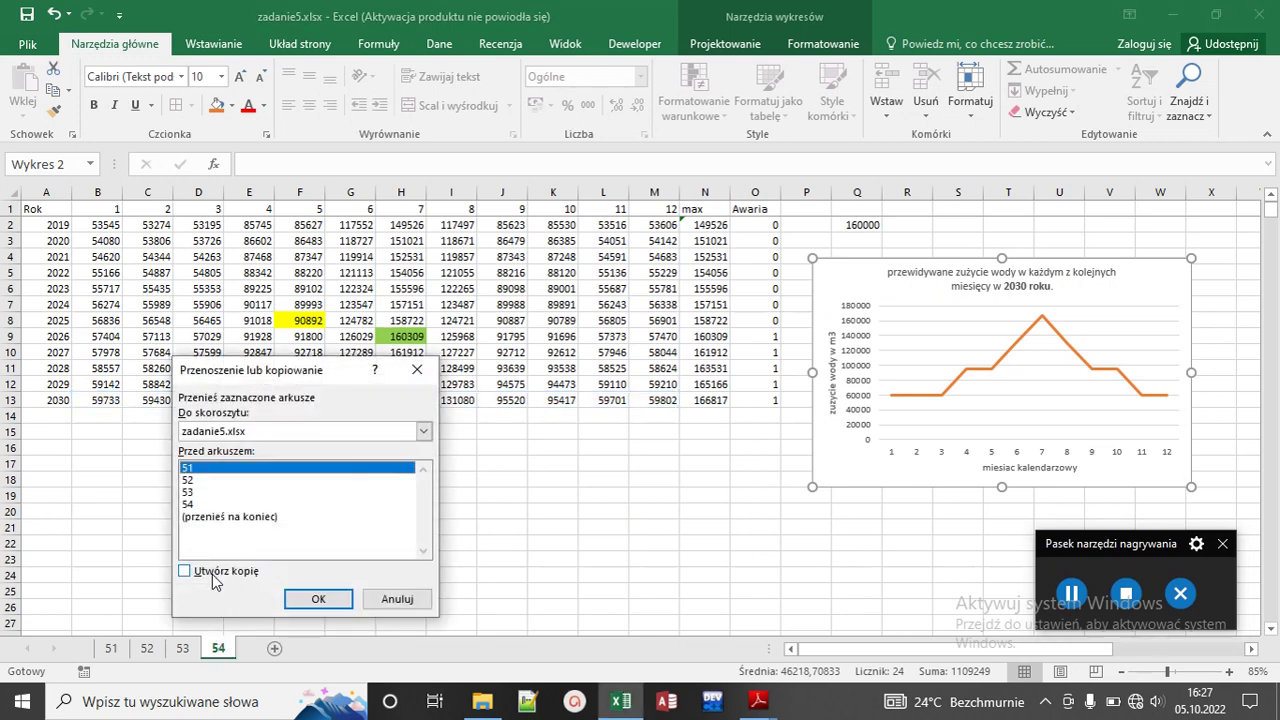
pyautogui.click(217, 569)
pyautogui.click(234, 516)
pyautogui.click(317, 596)
# Step: Rename the copied sheet as 55
pyautogui.rightClick(253, 652)
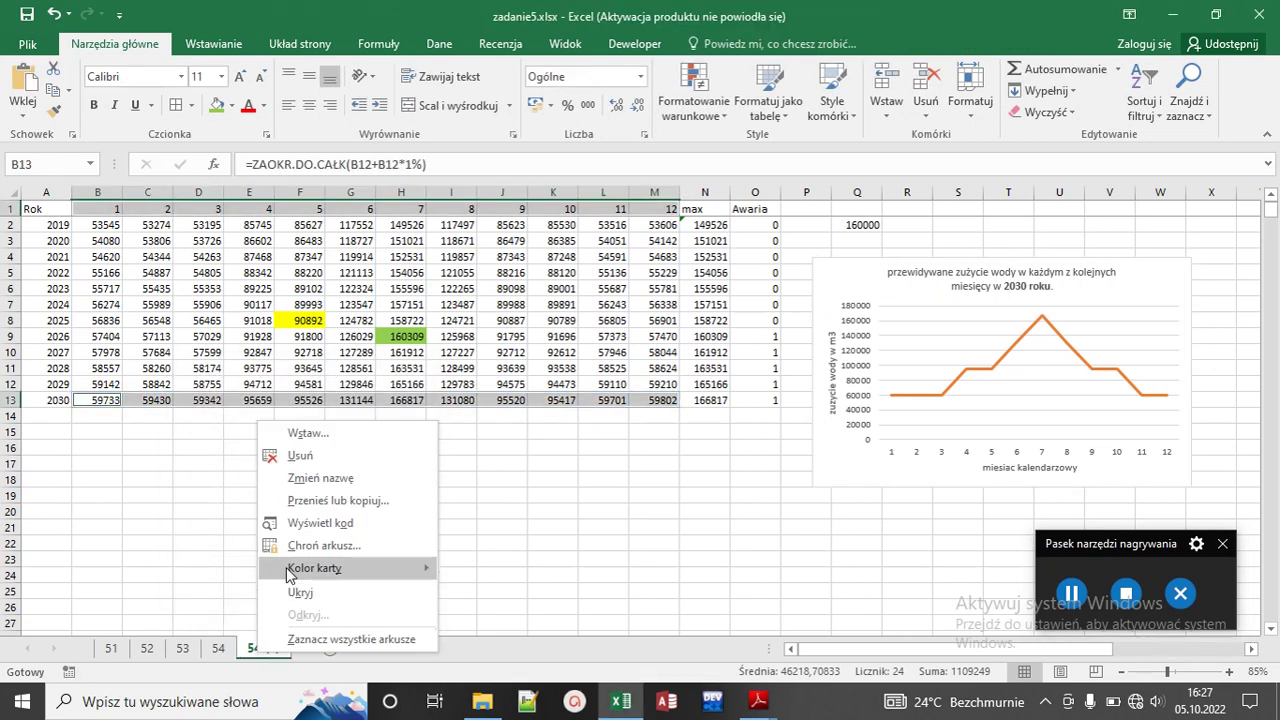
pyautogui.click(318, 478)
pyautogui.write('55')
pyautogui.press('Return')
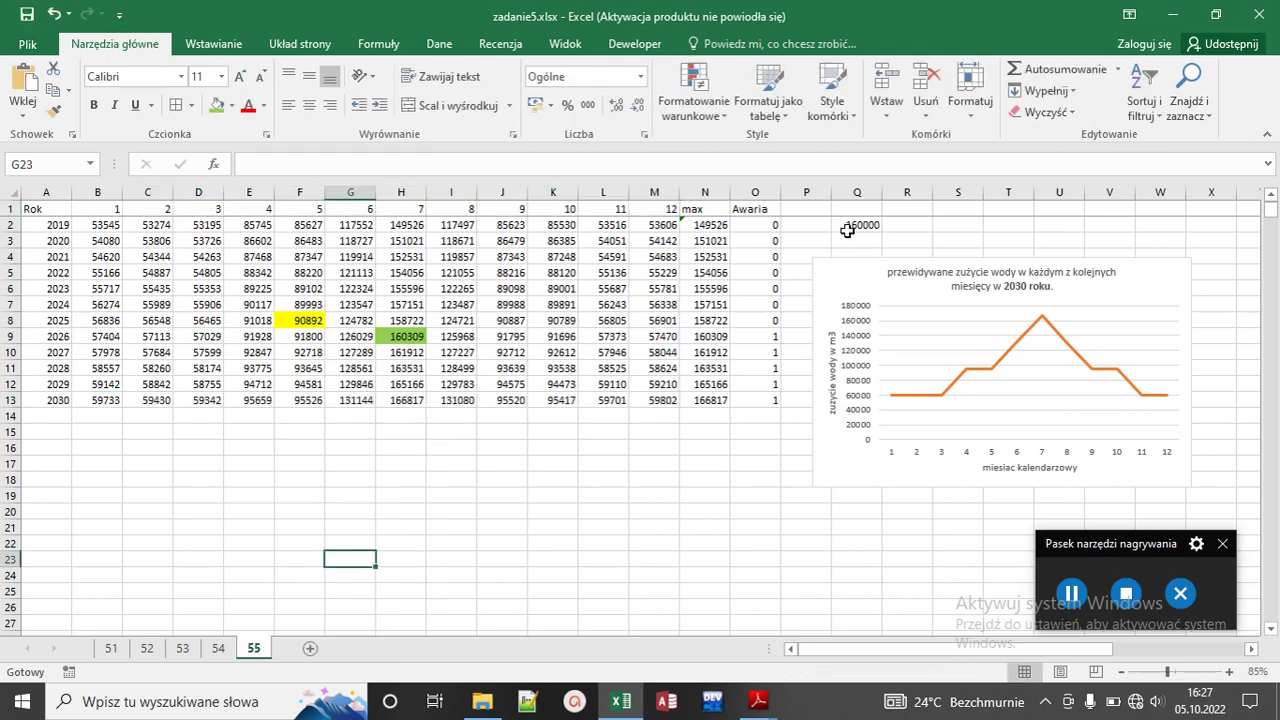
# Step: Delete the chart from sheet 55 and insert an empty column between the max and Awaria columns
pyautogui.click(940, 278)
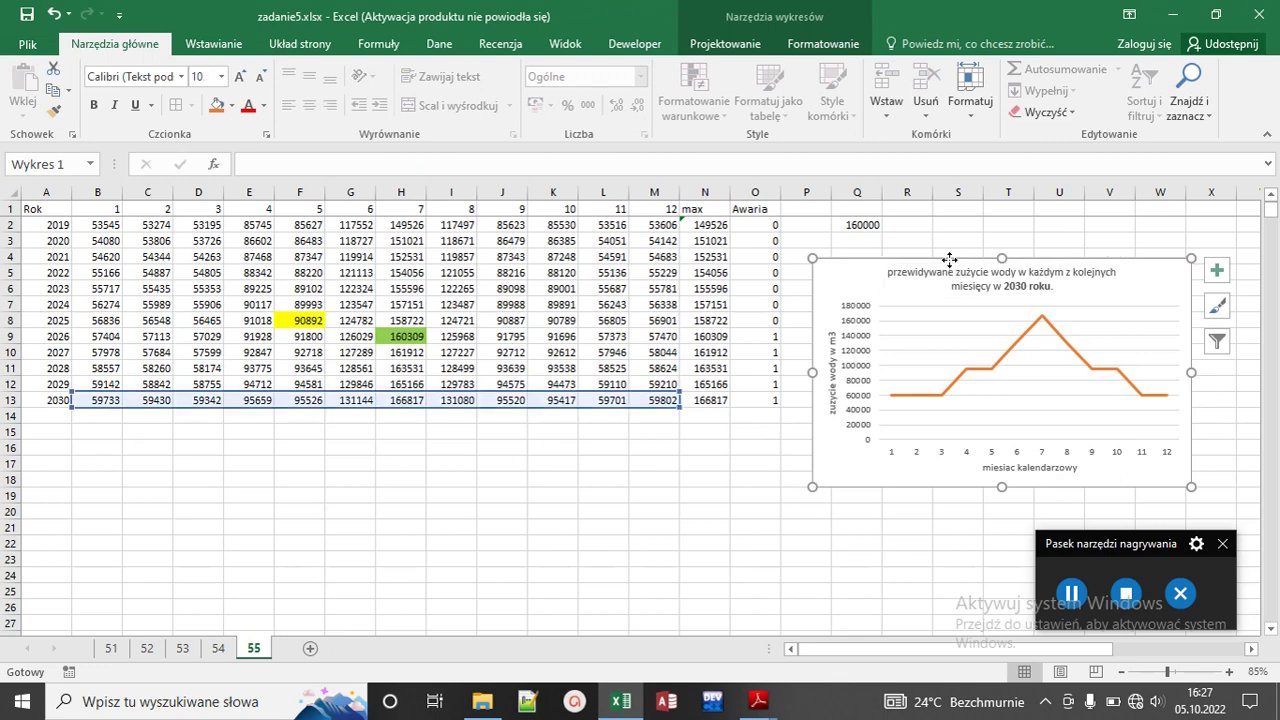
pyautogui.press('Delete')
pyautogui.scroll(-1, 938, 271)
pyautogui.scroll(1, 938, 271)
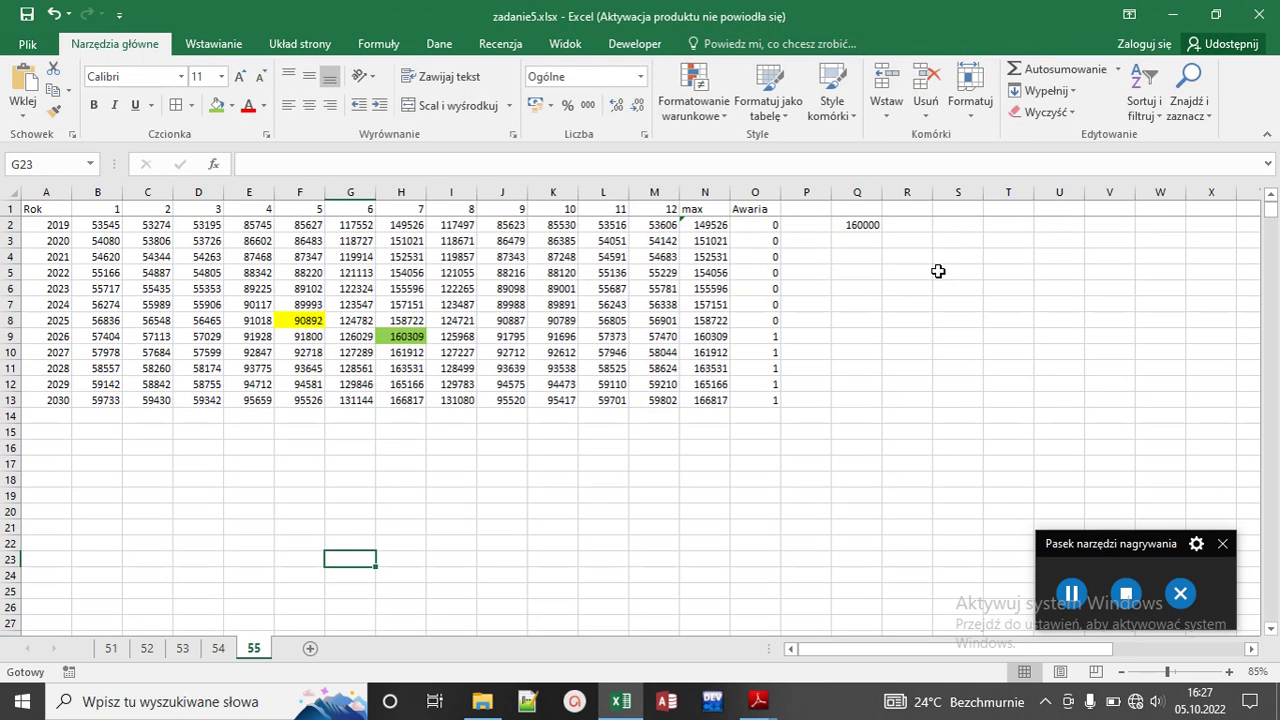
pyautogui.rightClick(770, 195)
pyautogui.click(801, 323)
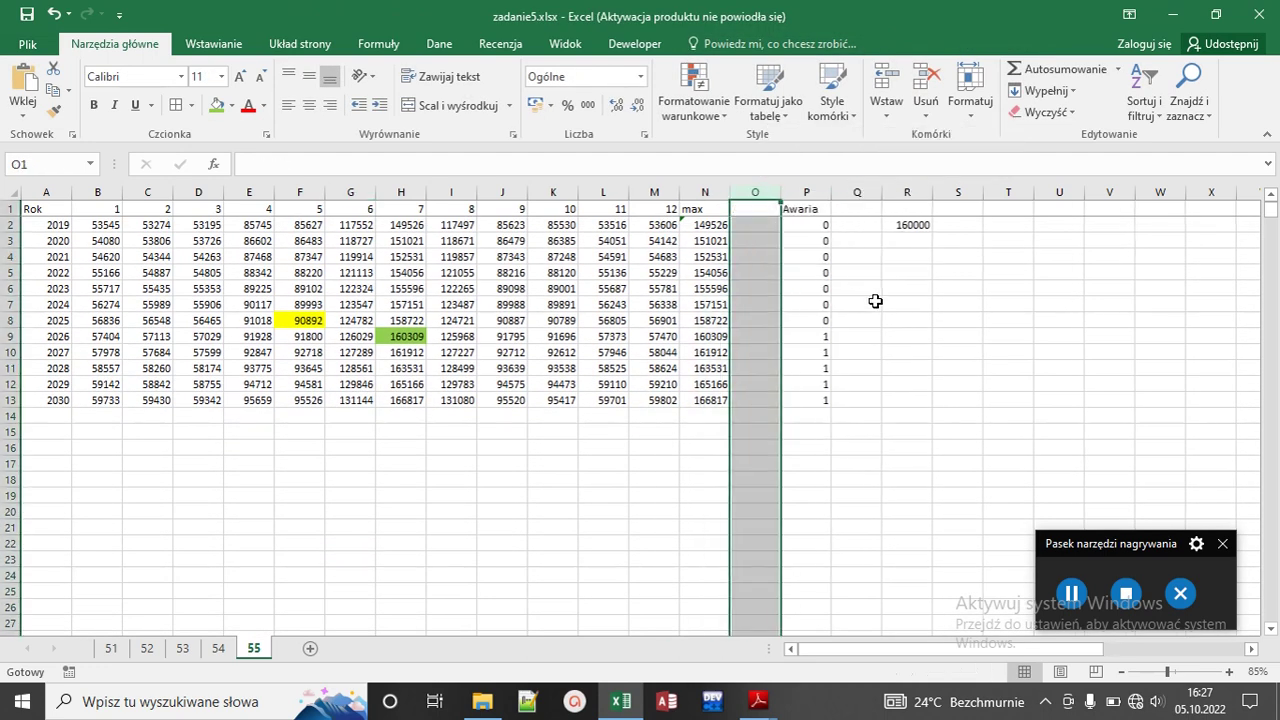
# Step: Enter the header inwestycja in O1 and fit the column width to it
pyautogui.click(755, 208)
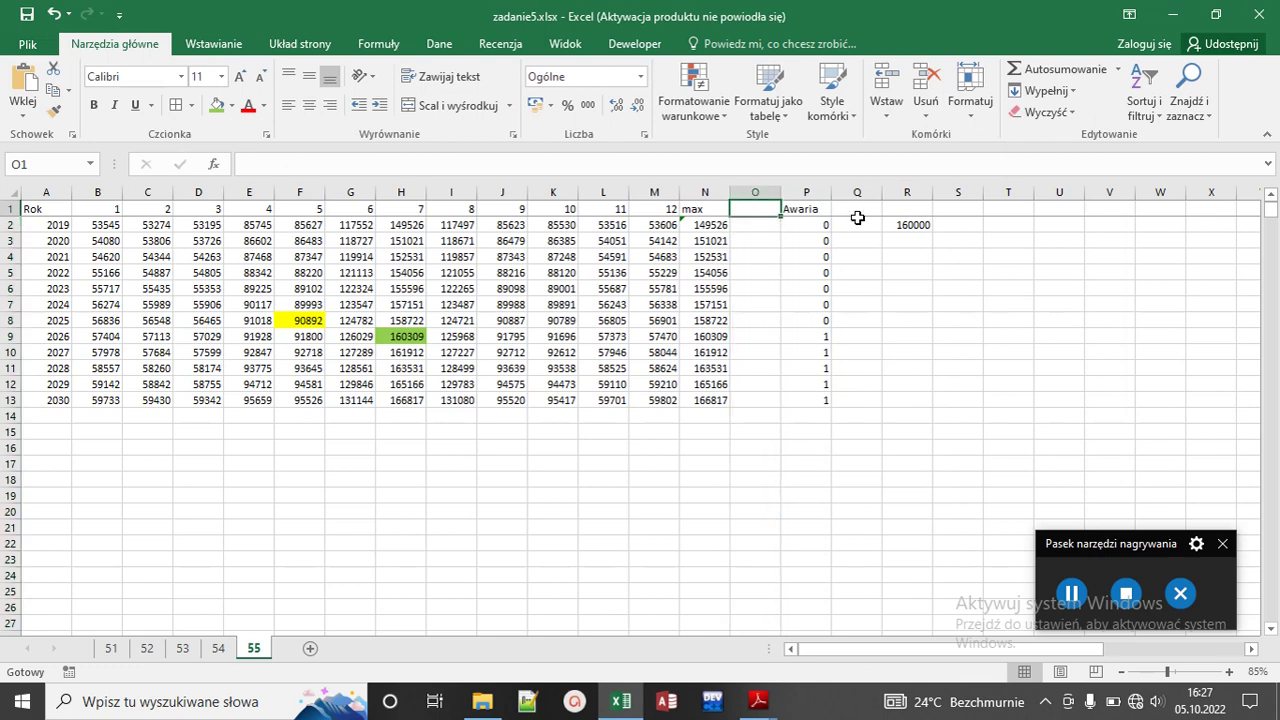
pyautogui.write('inwestycja')
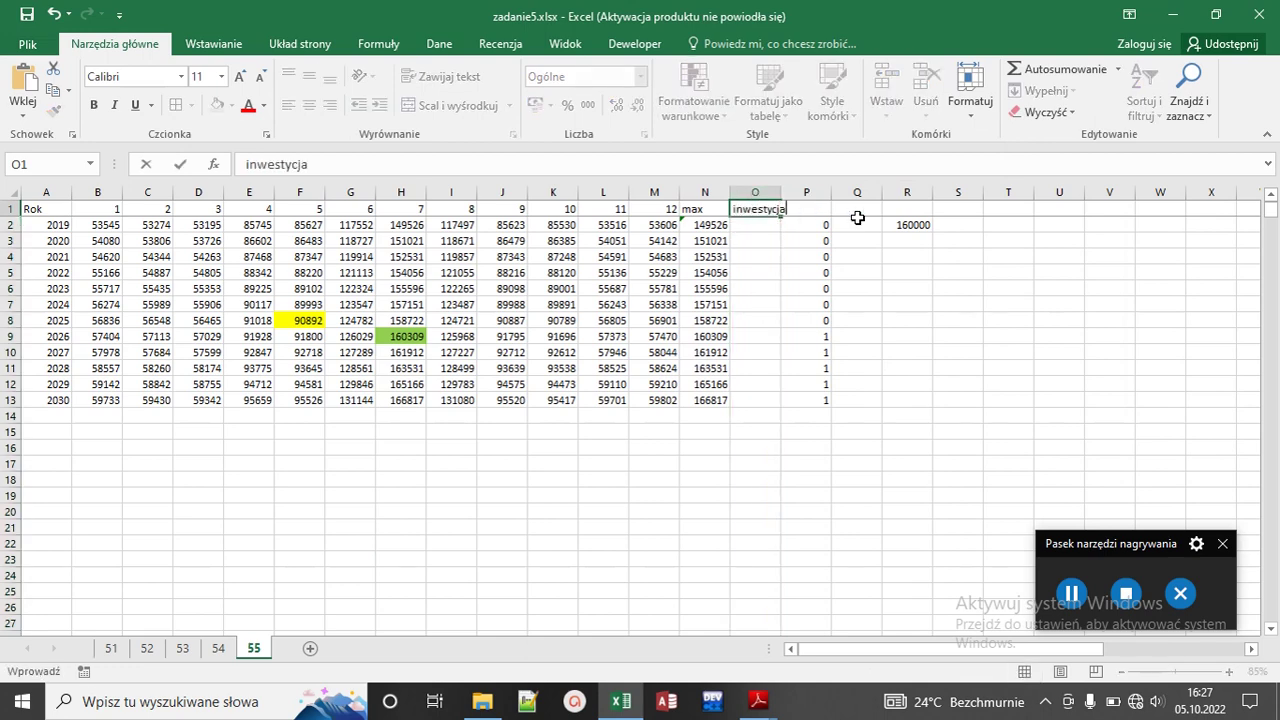
pyautogui.press('Return')
pyautogui.doubleClick(781, 191)
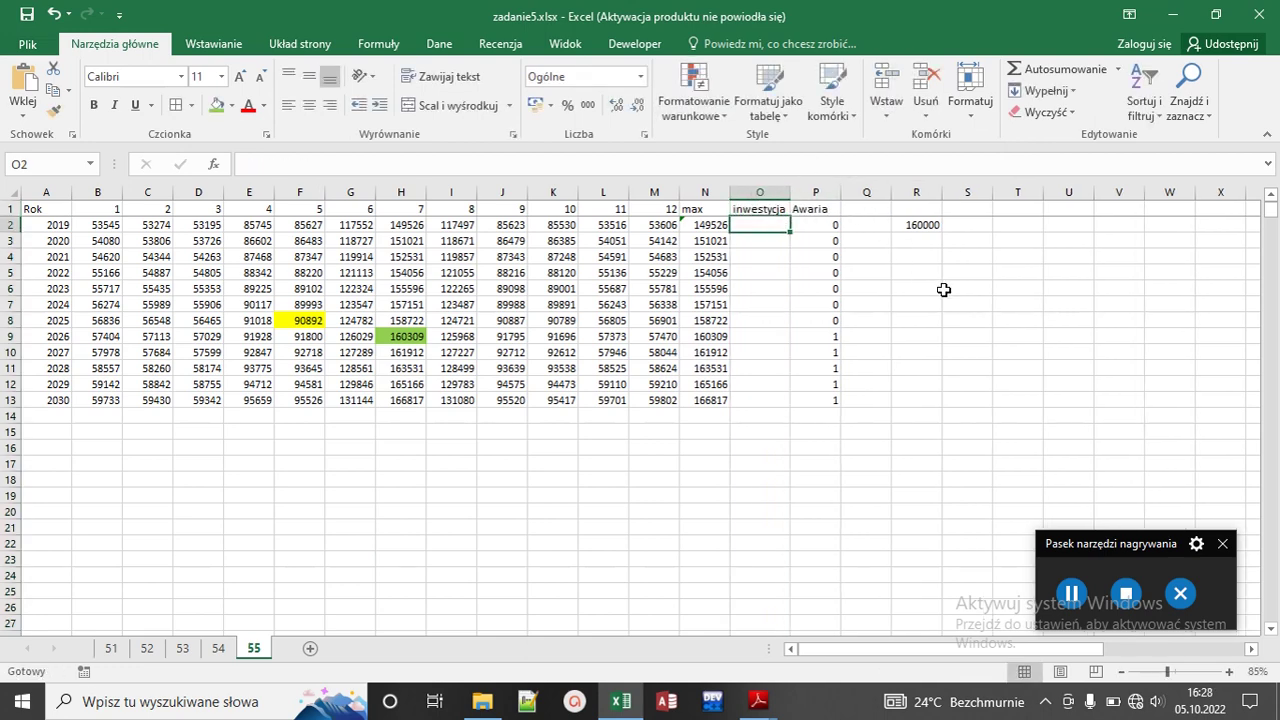
pyautogui.click(948, 289)
# Step: Set the 2019 inwestycja value in O2 to the base maximum flow with the formula =R2
pyautogui.click(770, 231)
pyautogui.write('=')
pyautogui.click(927, 226)
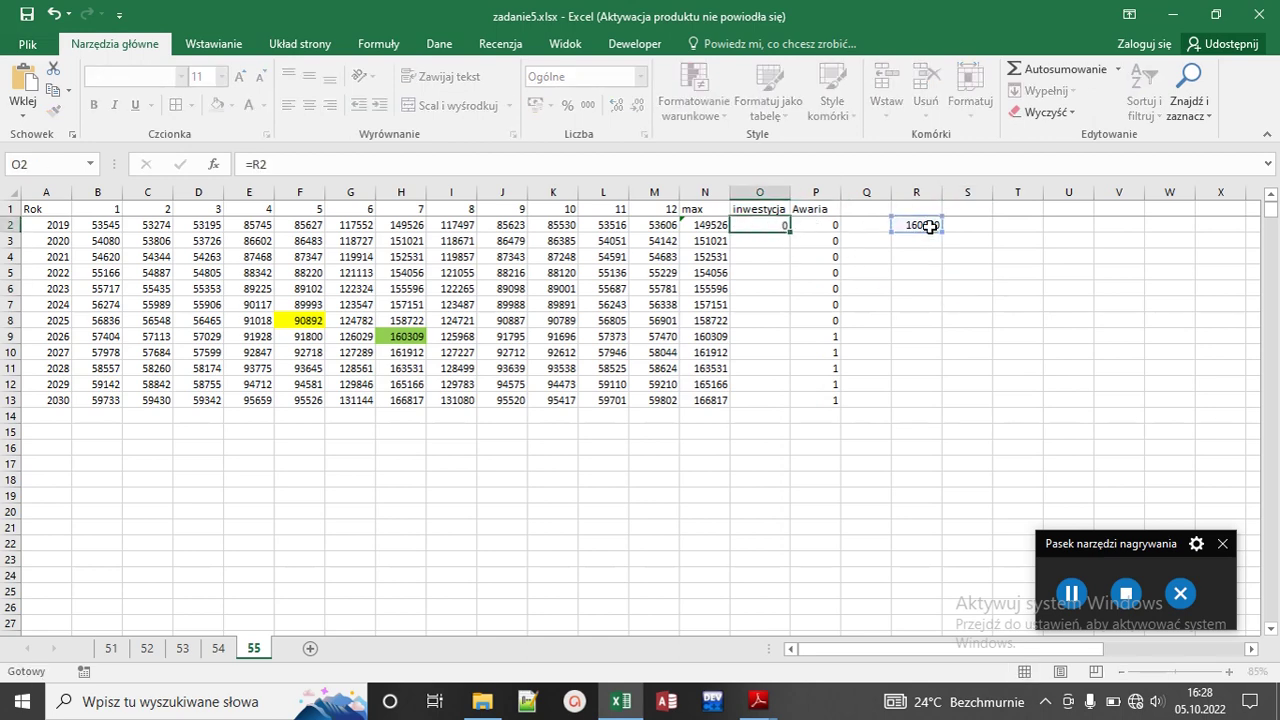
pyautogui.press('Return')
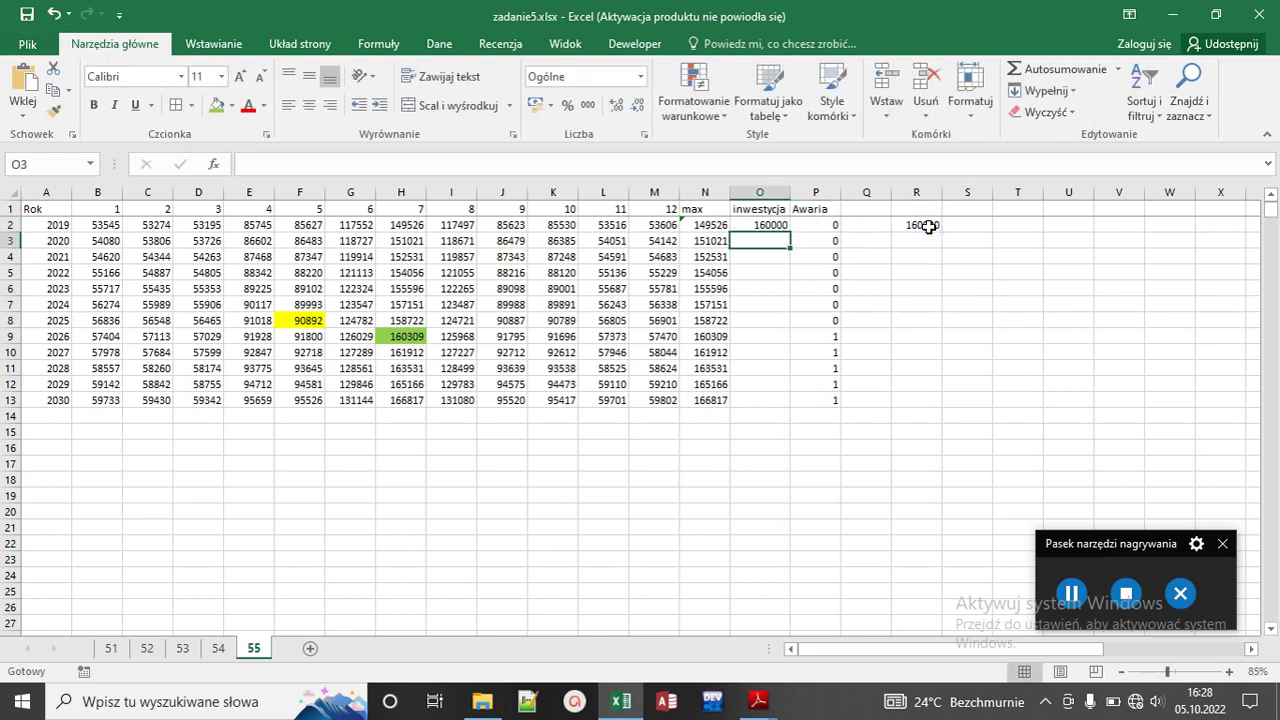
# Step: Check the investment's start year and yearly increase in task 5.5 of the exam PDF, and enter =O2 for 2020 in O3 of sheet 55
pyautogui.click(757, 701)
pyautogui.click(642, 640)
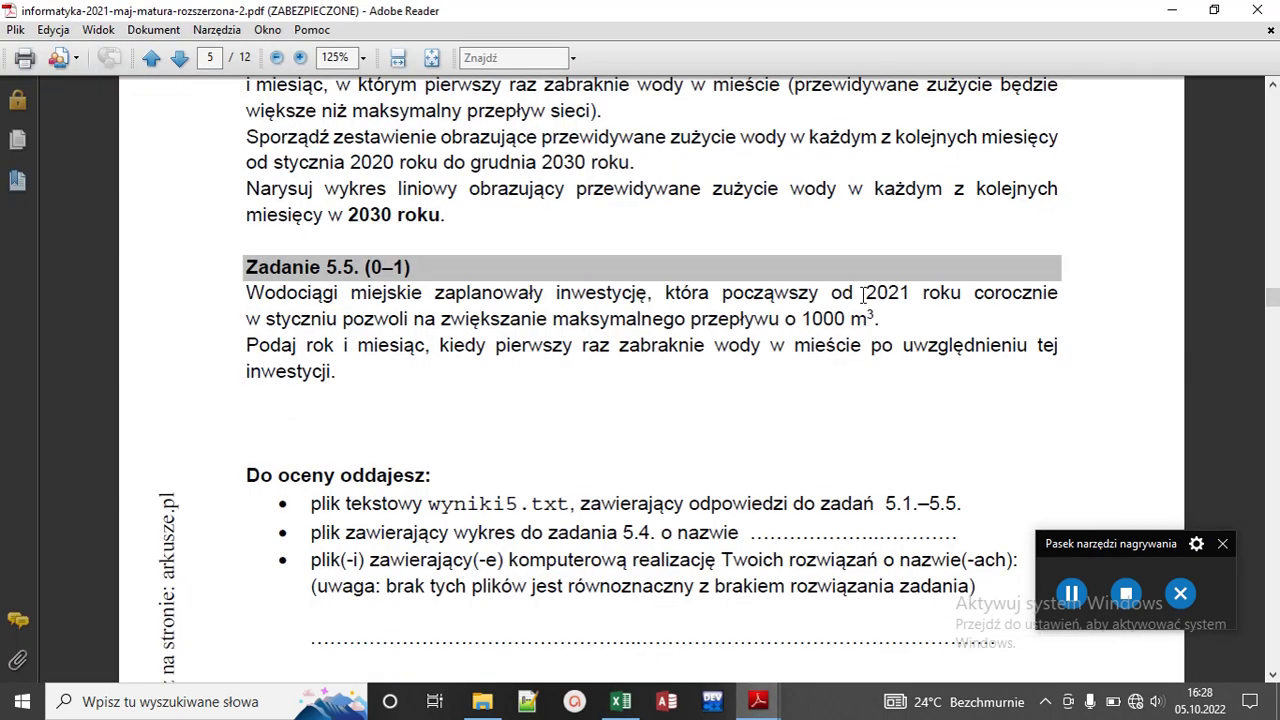
pyautogui.moveTo(863, 293); pyautogui.dragTo(949, 292)
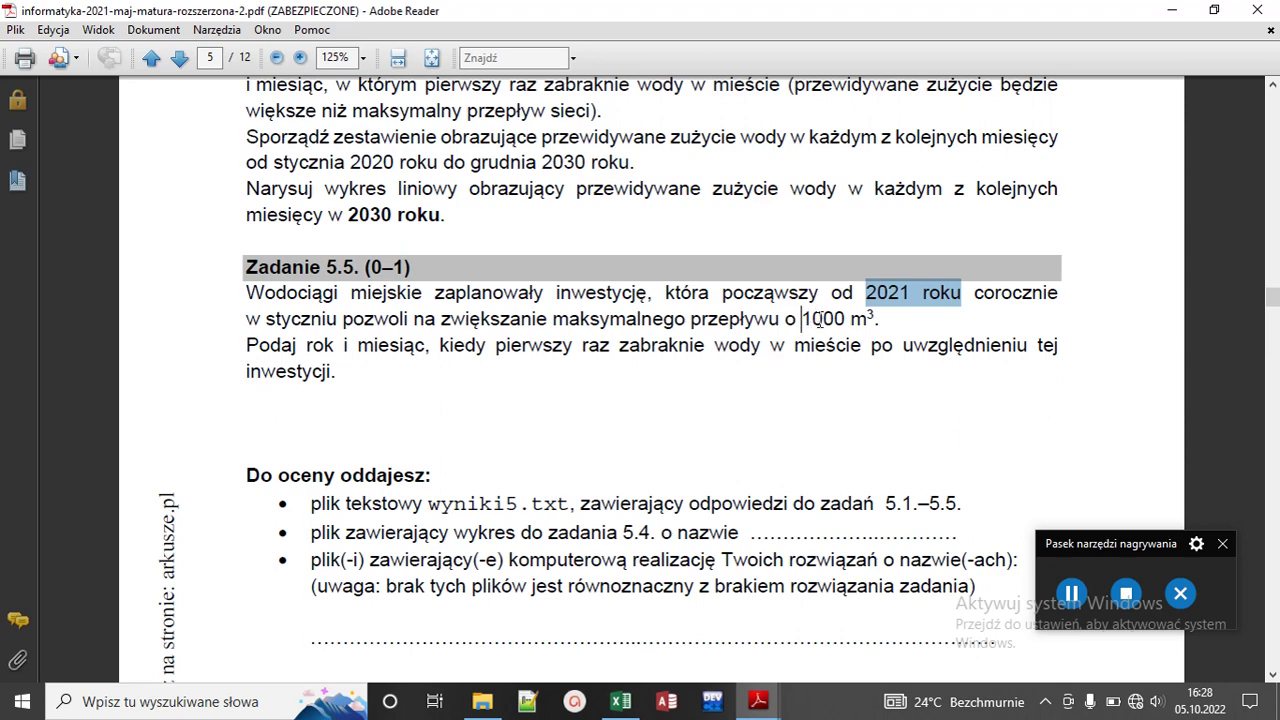
pyautogui.moveTo(818, 318); pyautogui.dragTo(878, 319)
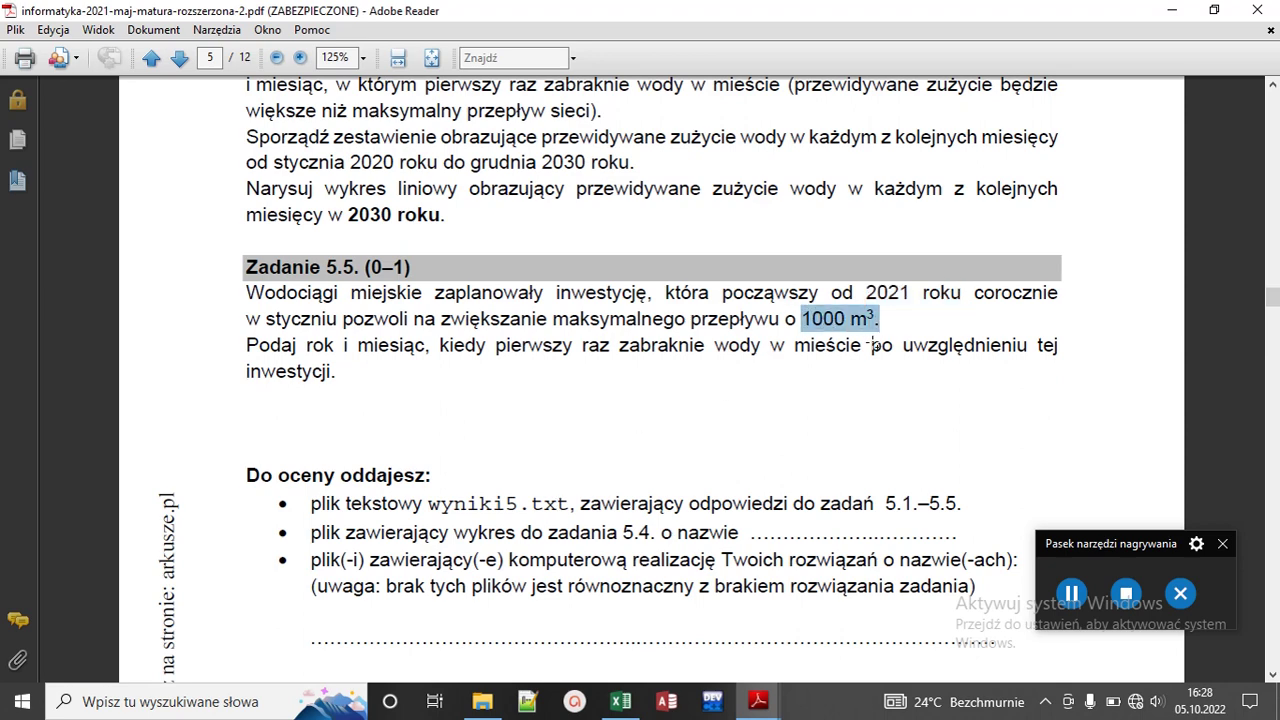
pyautogui.click(622, 704)
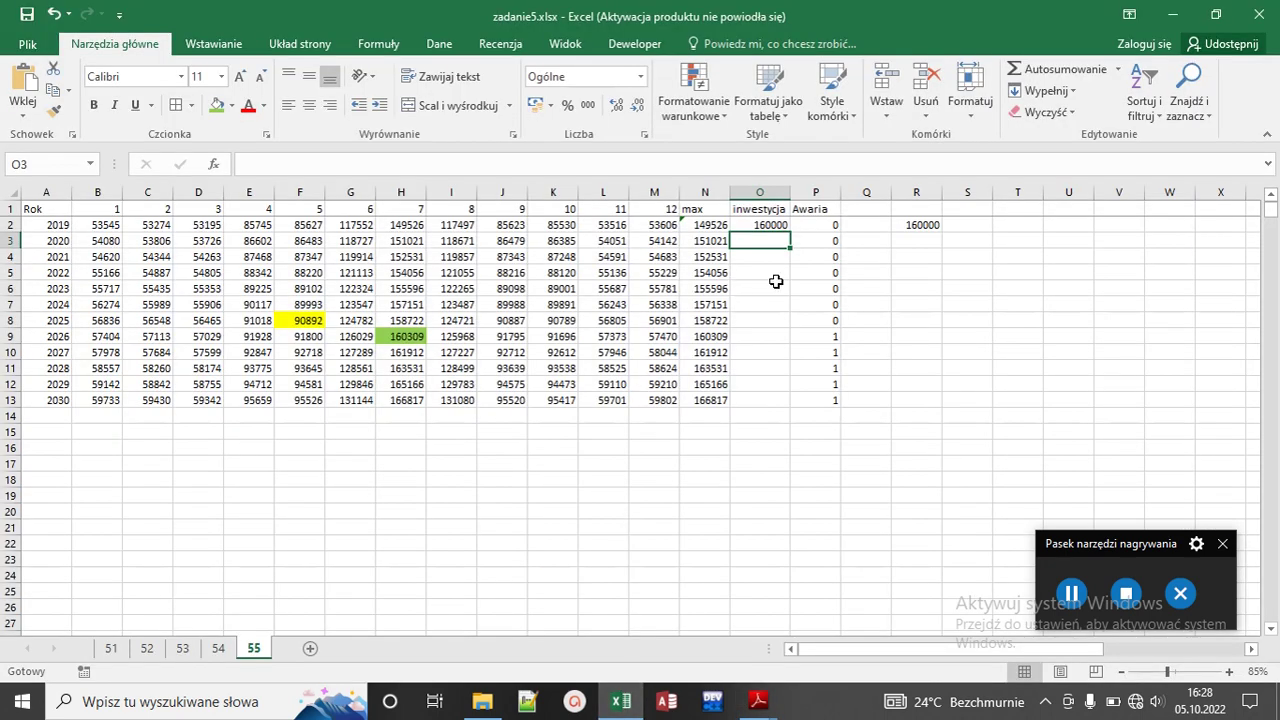
pyautogui.write('=')
pyautogui.click(768, 224)
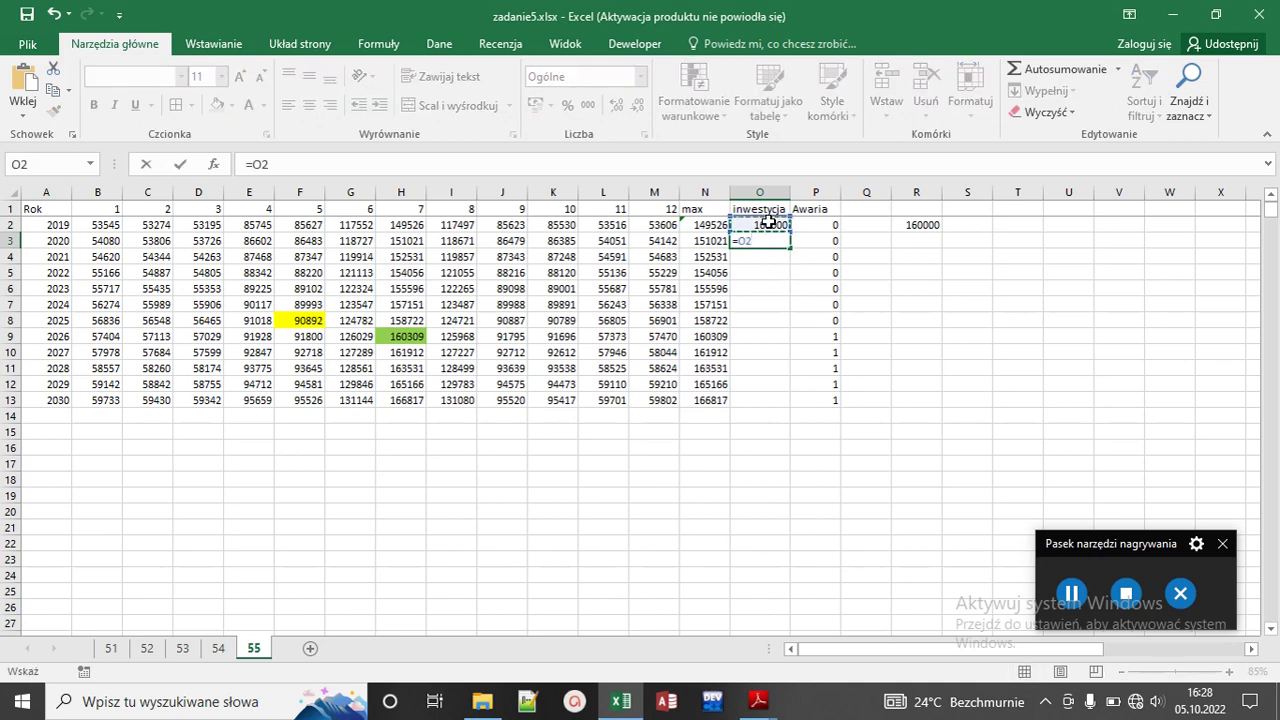
pyautogui.press('Return')
# Step: Enter =O3+1000 for 2021 in O4 and fill the formula down the inwestycja column to 2030
pyautogui.write('=')
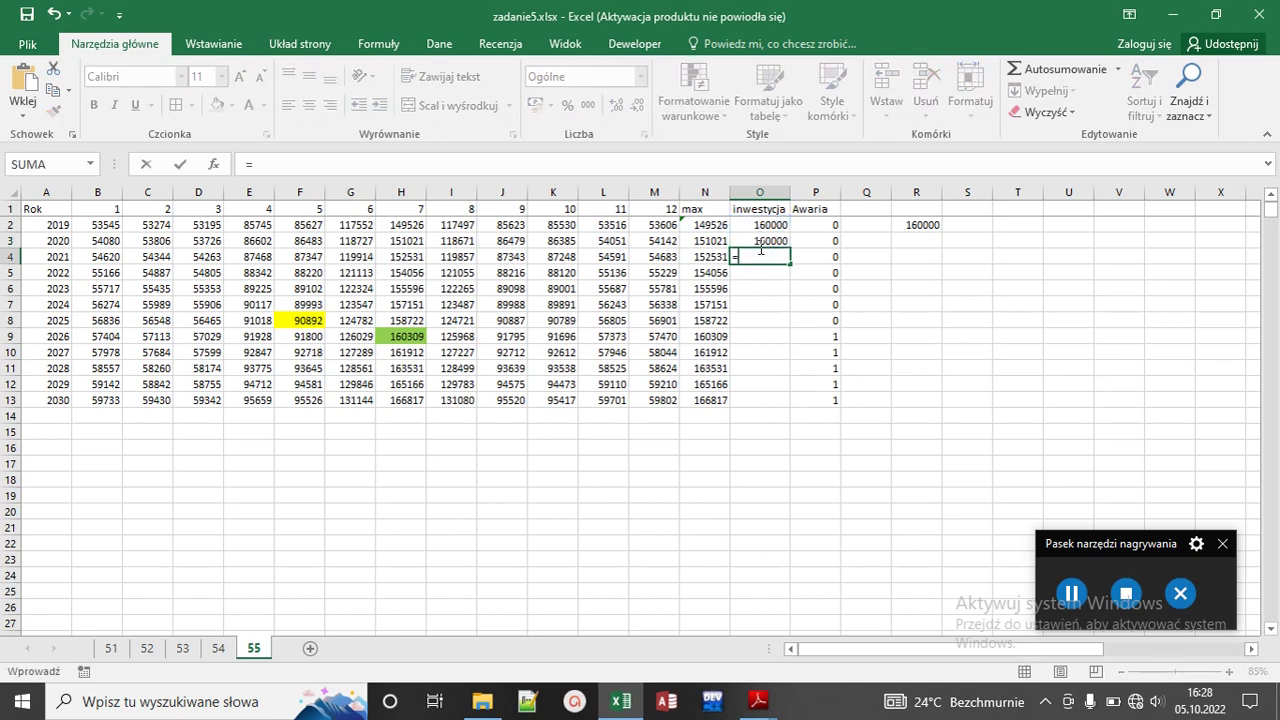
pyautogui.click(762, 240)
pyautogui.write('+')
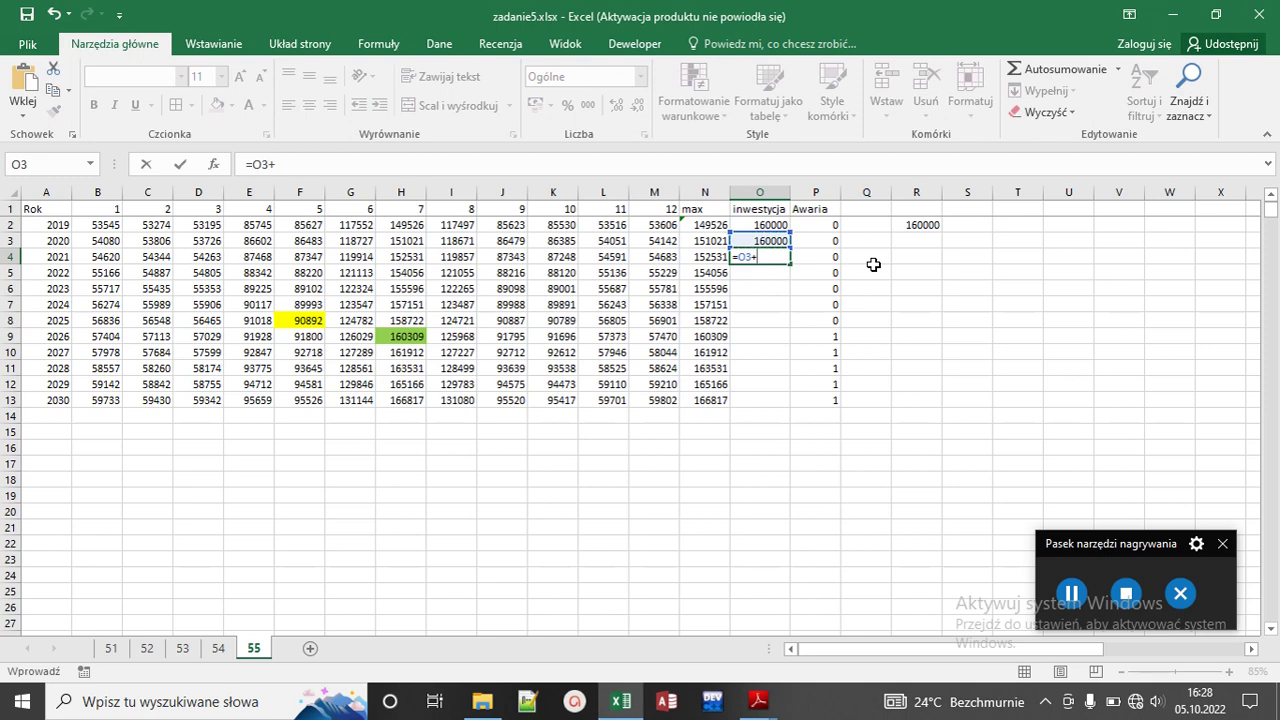
pyautogui.write('1000')
pyautogui.press('Return')
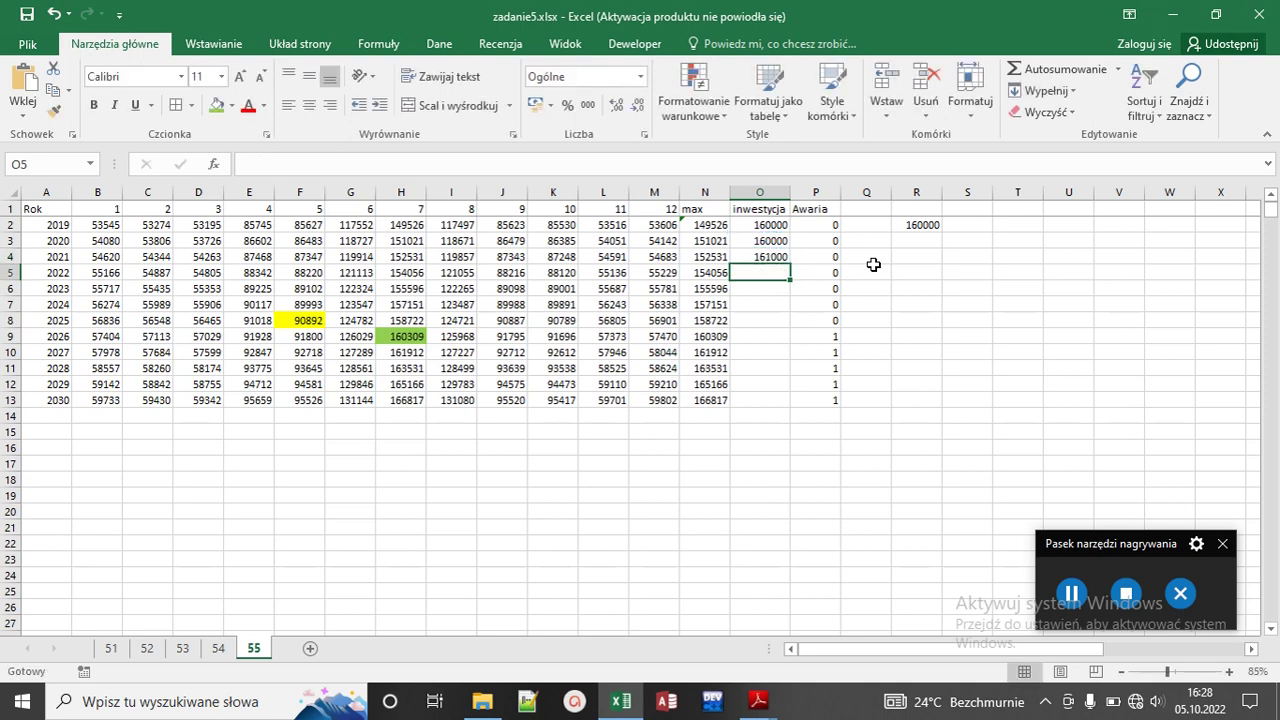
pyautogui.click(780, 256)
pyautogui.doubleClick(791, 264)
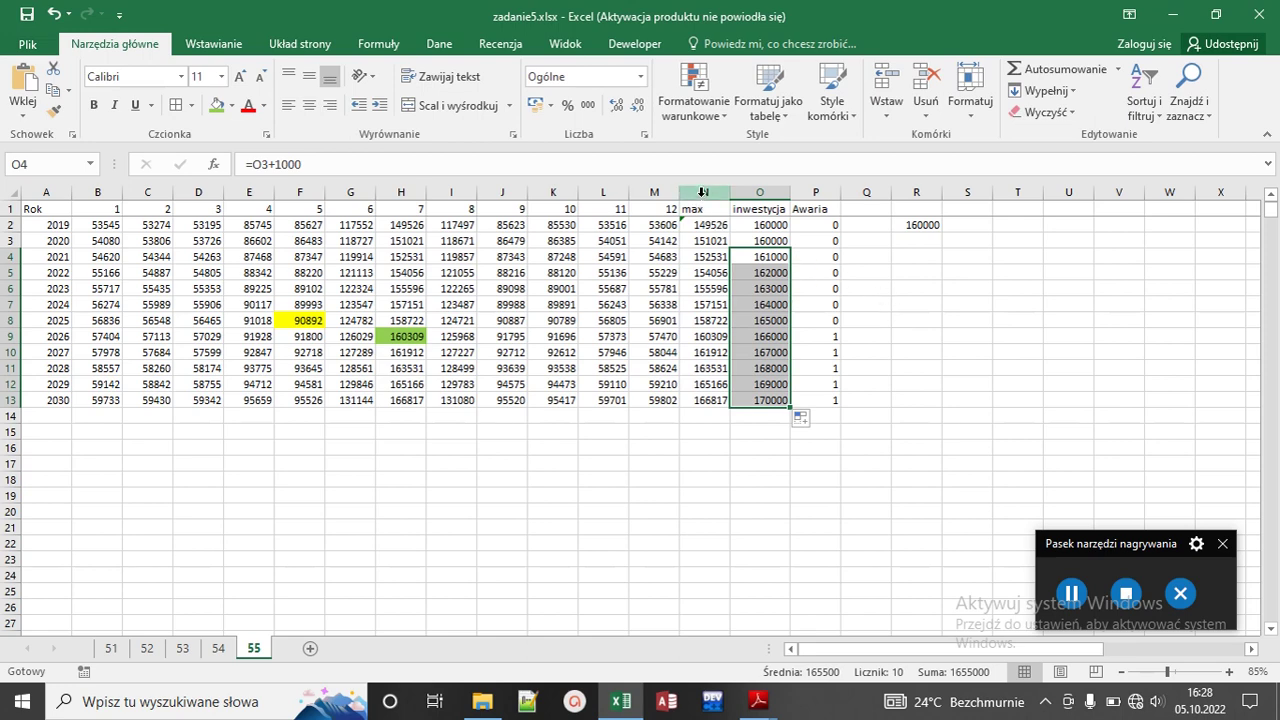
# Step: Redirect the Awaria formula in P2 from the fixed limit to the inwestycja value $O$2 and fill it down the column
pyautogui.doubleClick(821, 226)
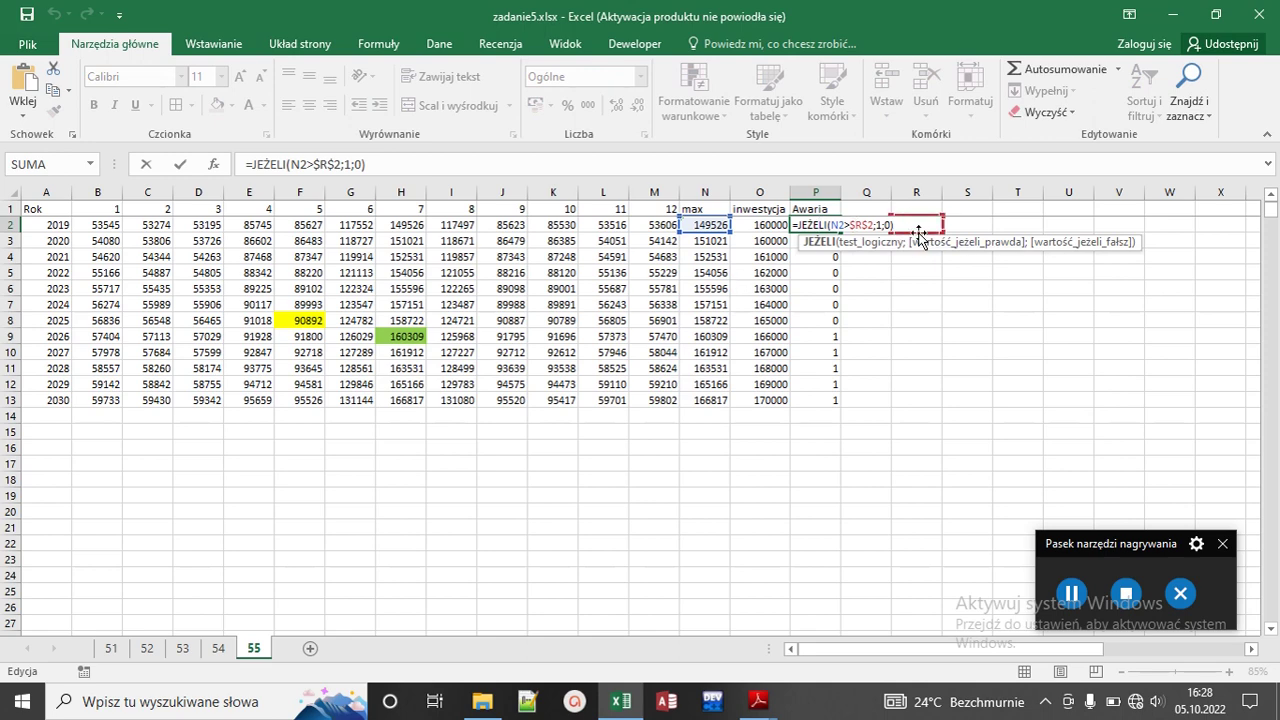
pyautogui.moveTo(932, 233); pyautogui.dragTo(776, 233)
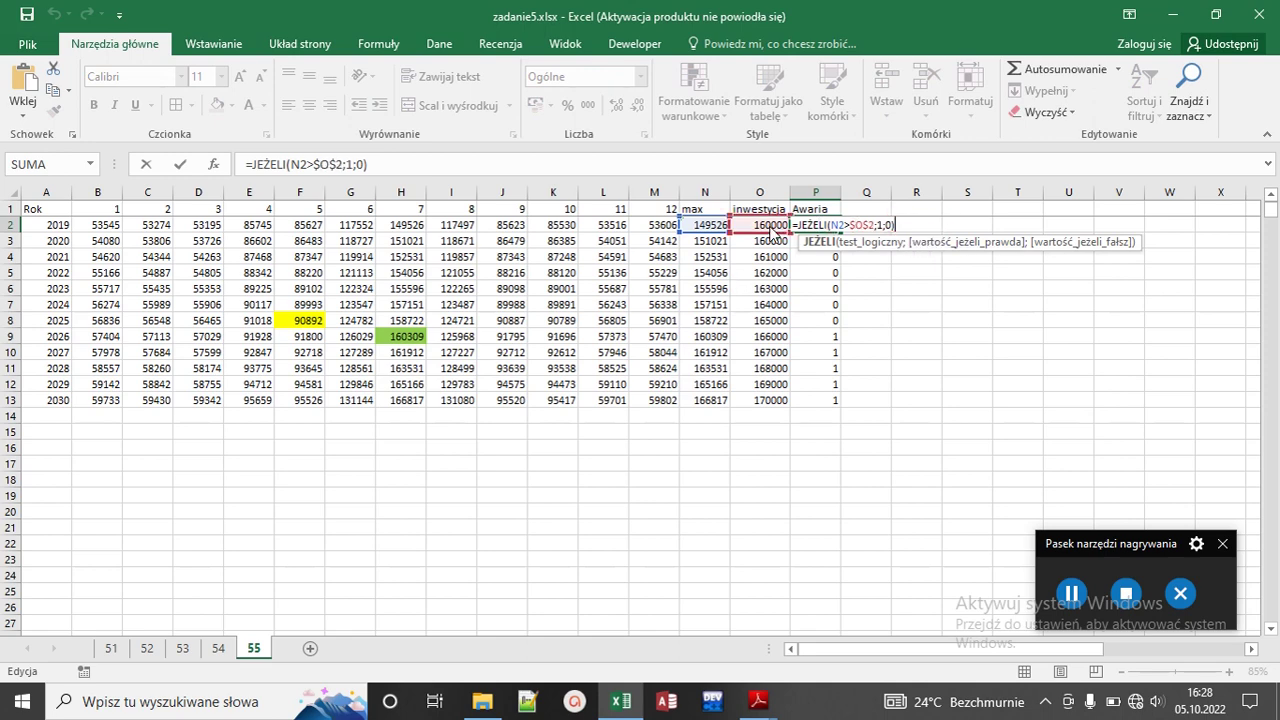
pyautogui.hotkey('ctrl', 'Return')
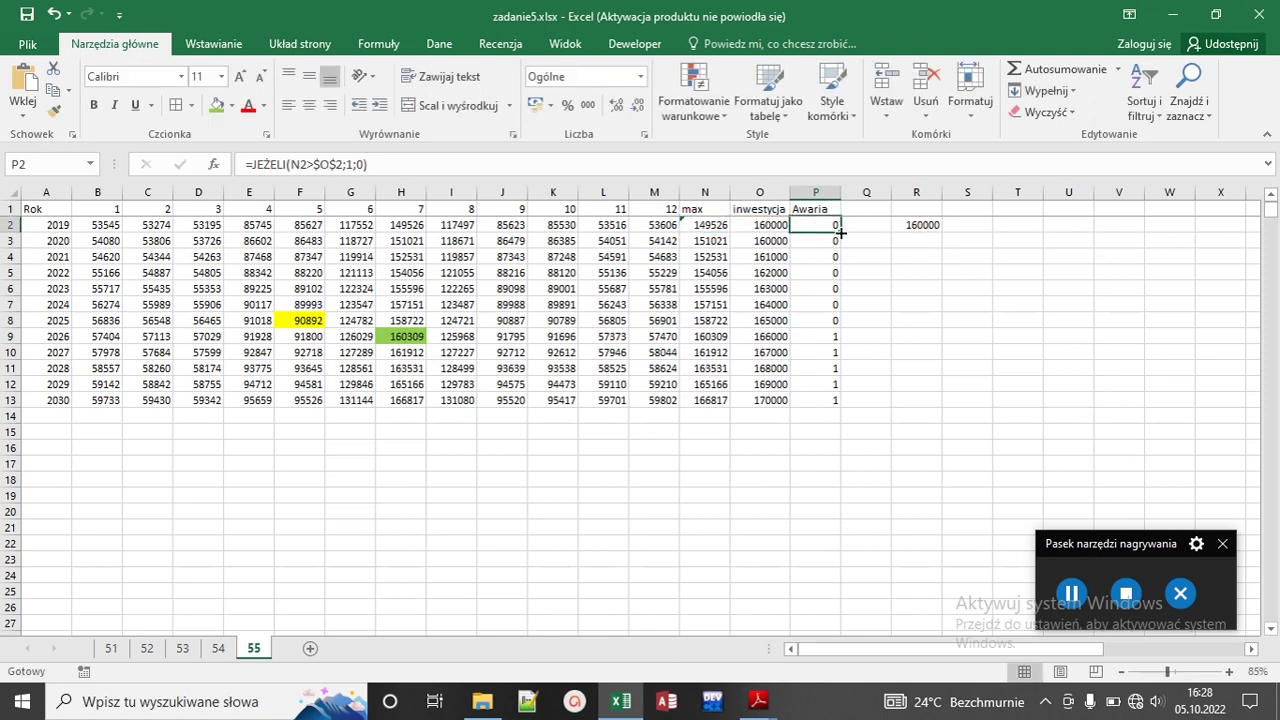
pyautogui.doubleClick(841, 232)
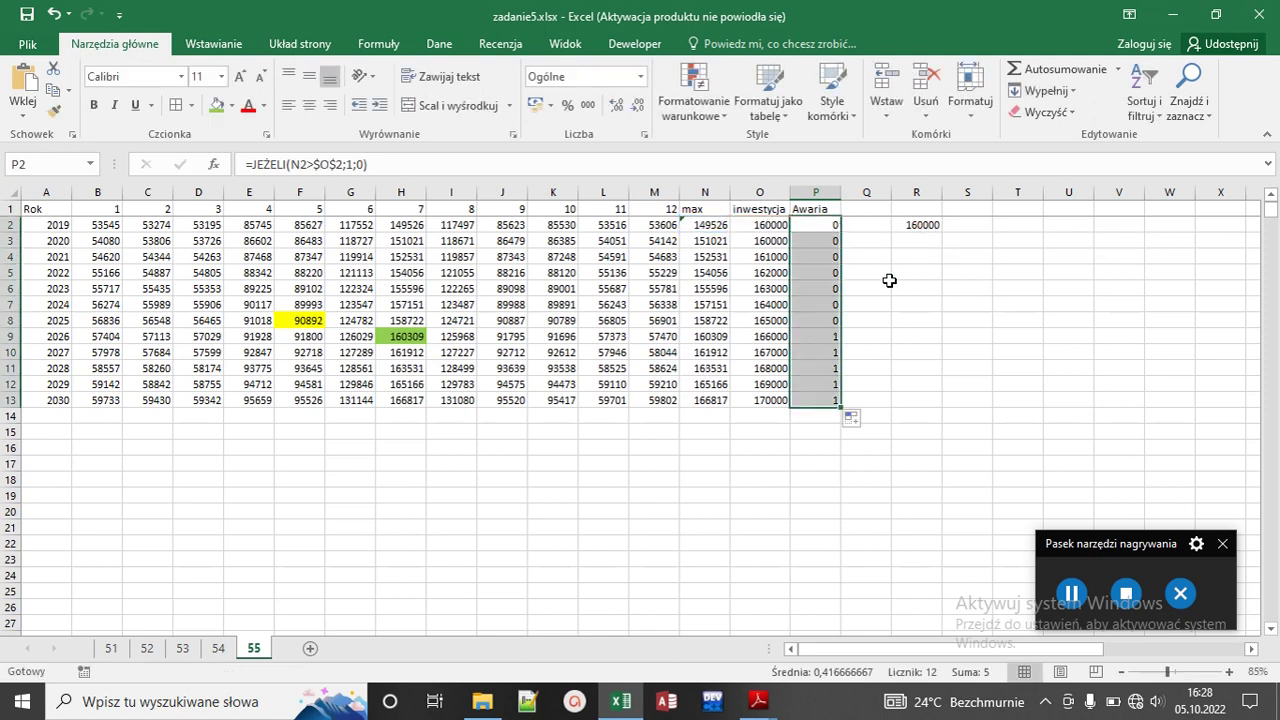
# Step: Check the copied Awaria formulas, make the inwestycja reference in P2 relative as =JEŻELI(N2>O2;1;0), and fill it down the column
pyautogui.click(838, 228)
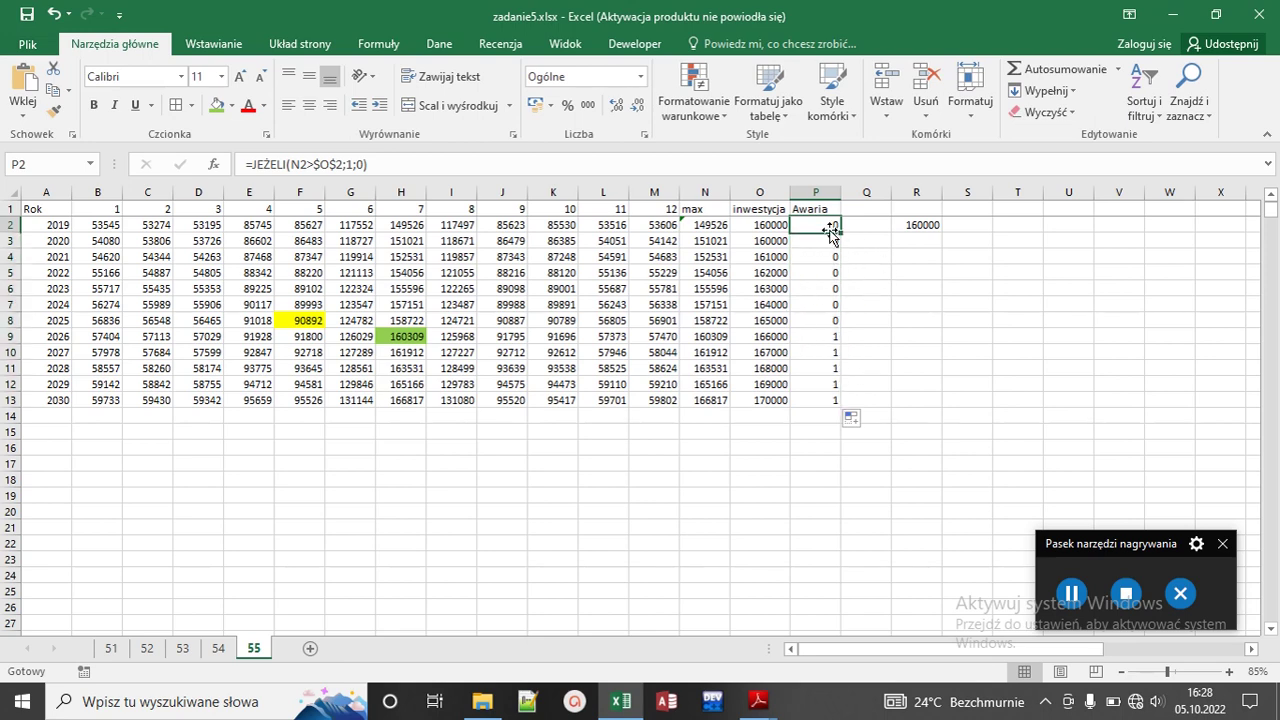
pyautogui.hotkey('ctrl', 'shift', 'Down')
pyautogui.click(815, 229)
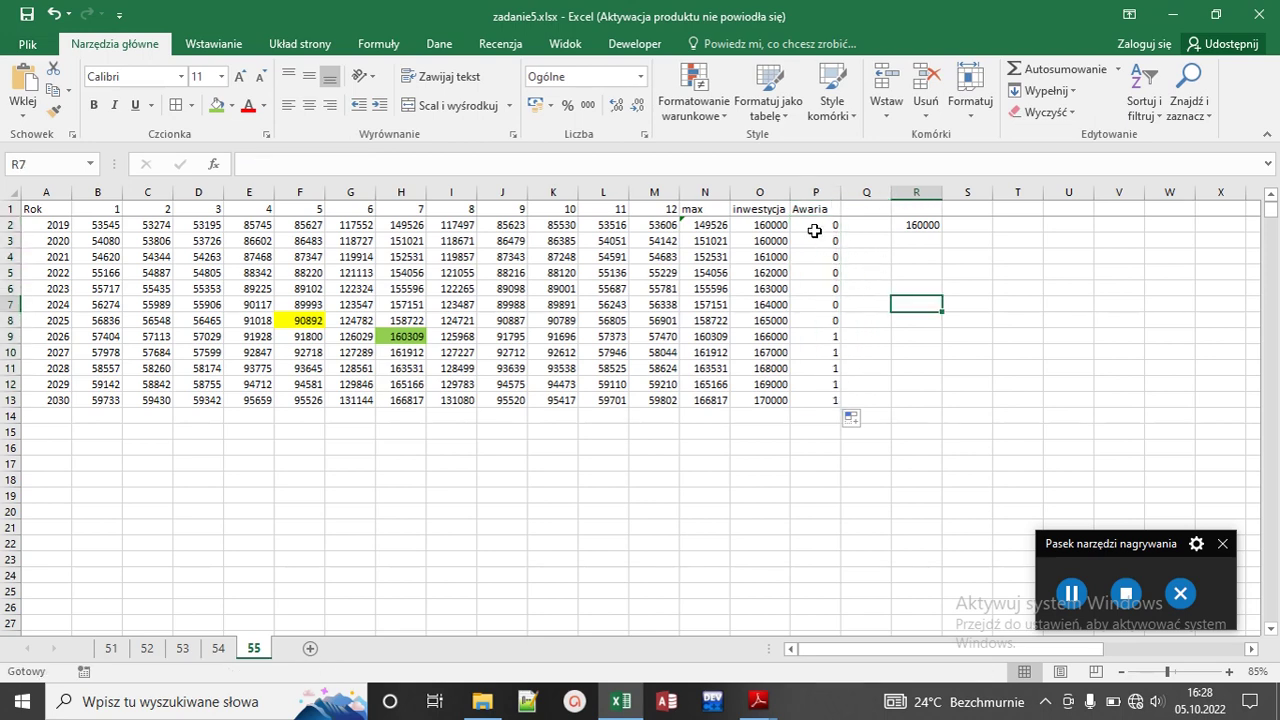
pyautogui.doubleClick(815, 401)
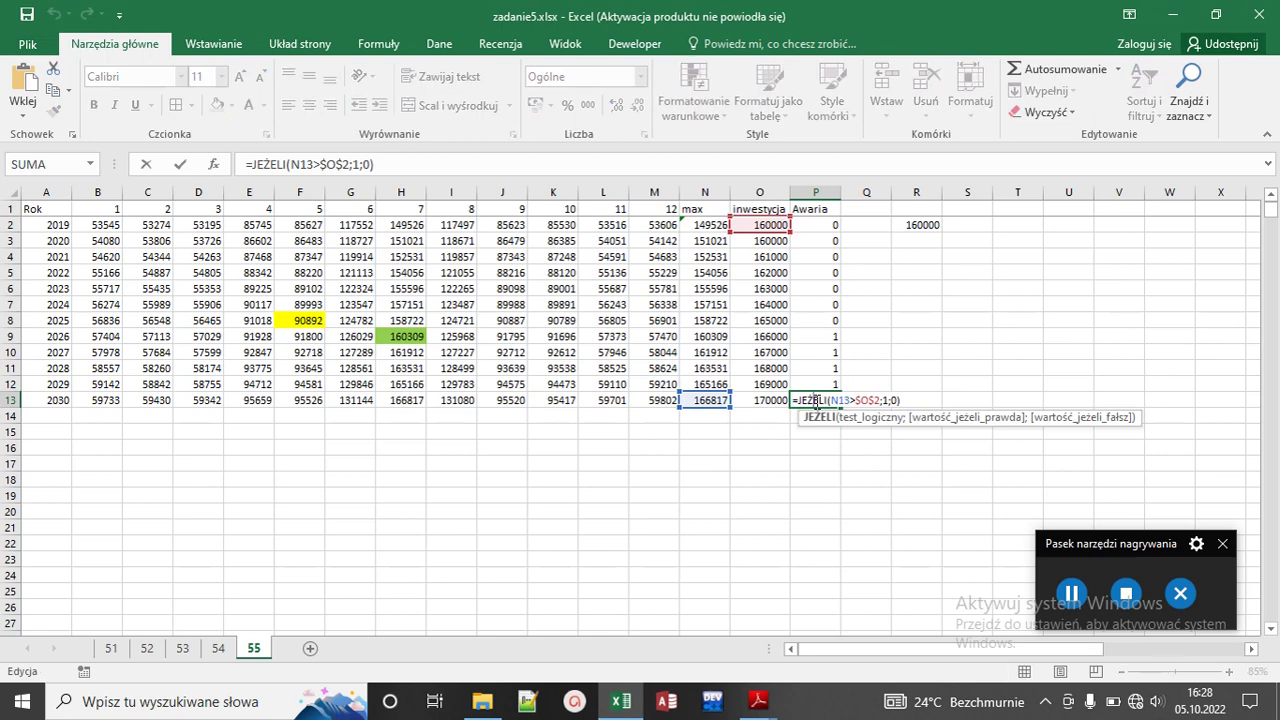
pyautogui.press('Escape')
pyautogui.doubleClick(815, 226)
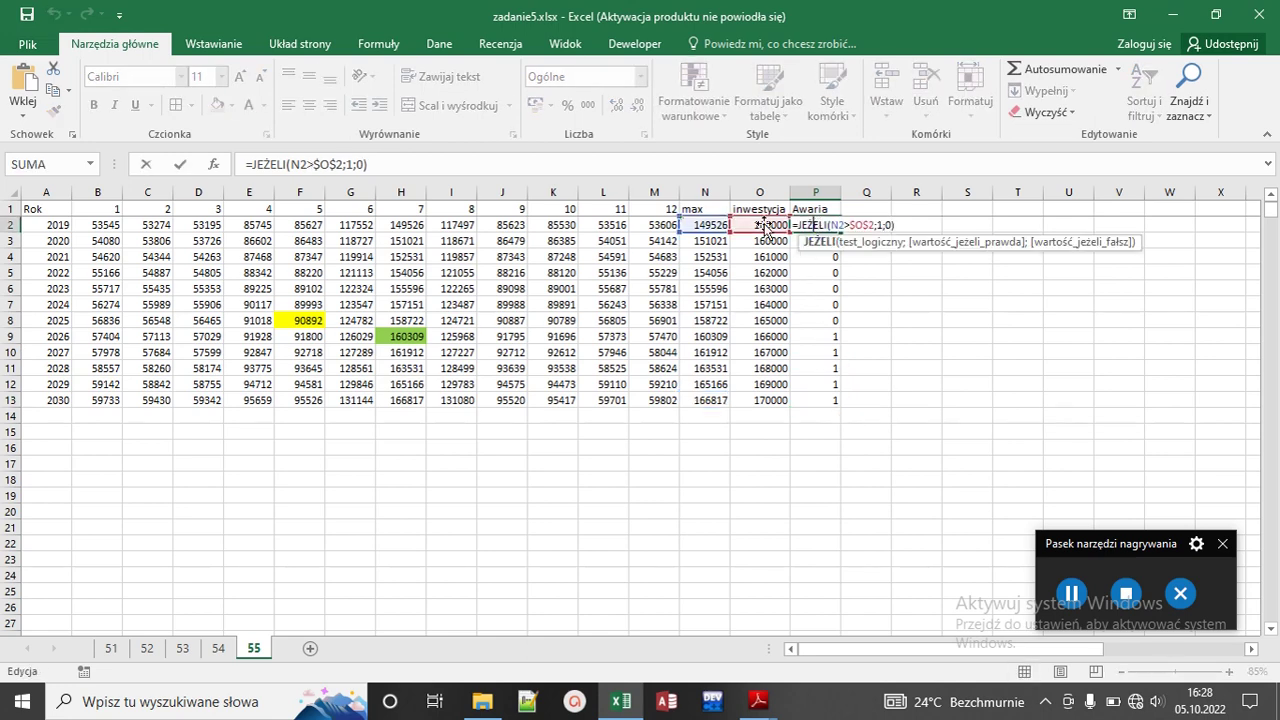
pyautogui.click(866, 225)
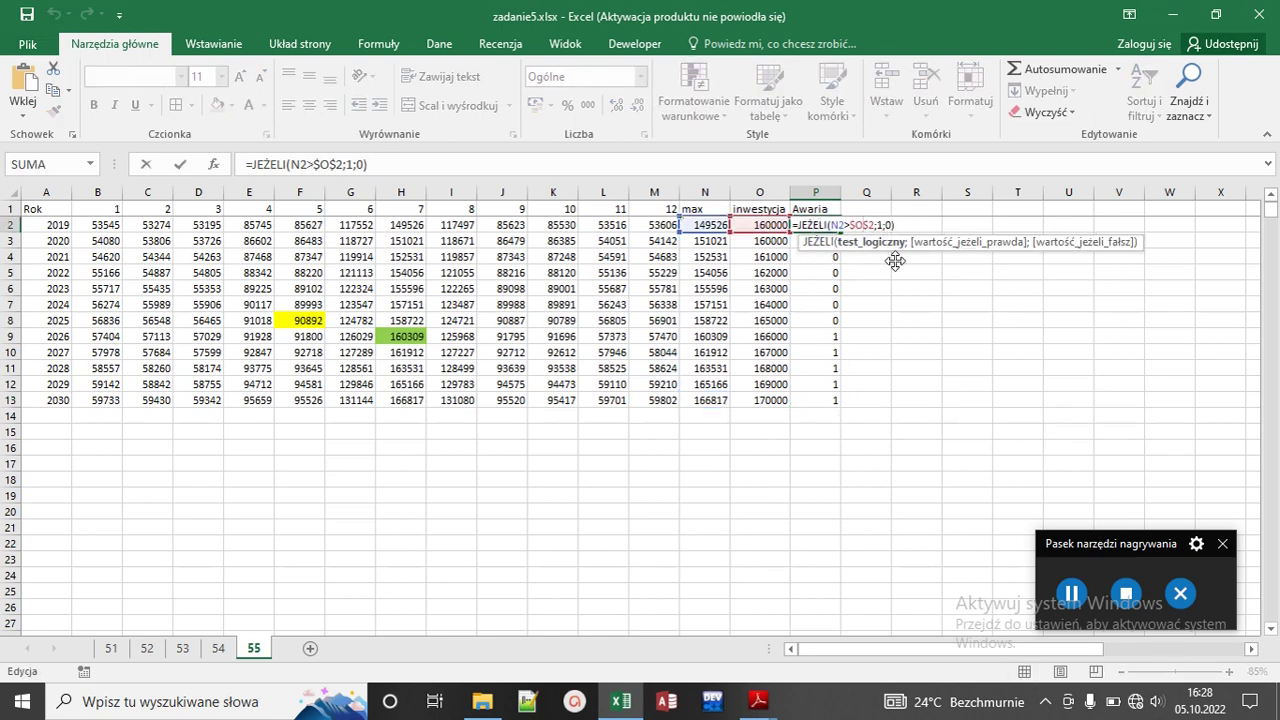
pyautogui.press('F4')
pyautogui.press('F4')
pyautogui.press('F4')
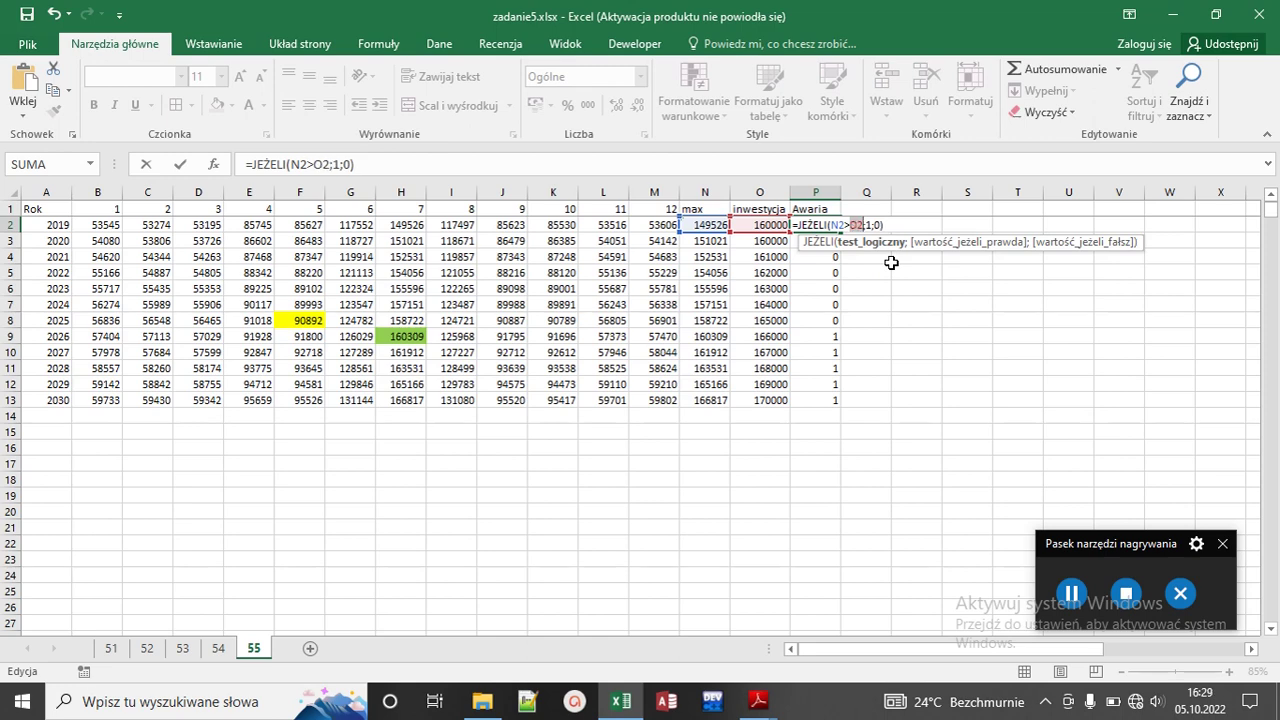
pyautogui.press('Return')
pyautogui.click(835, 224)
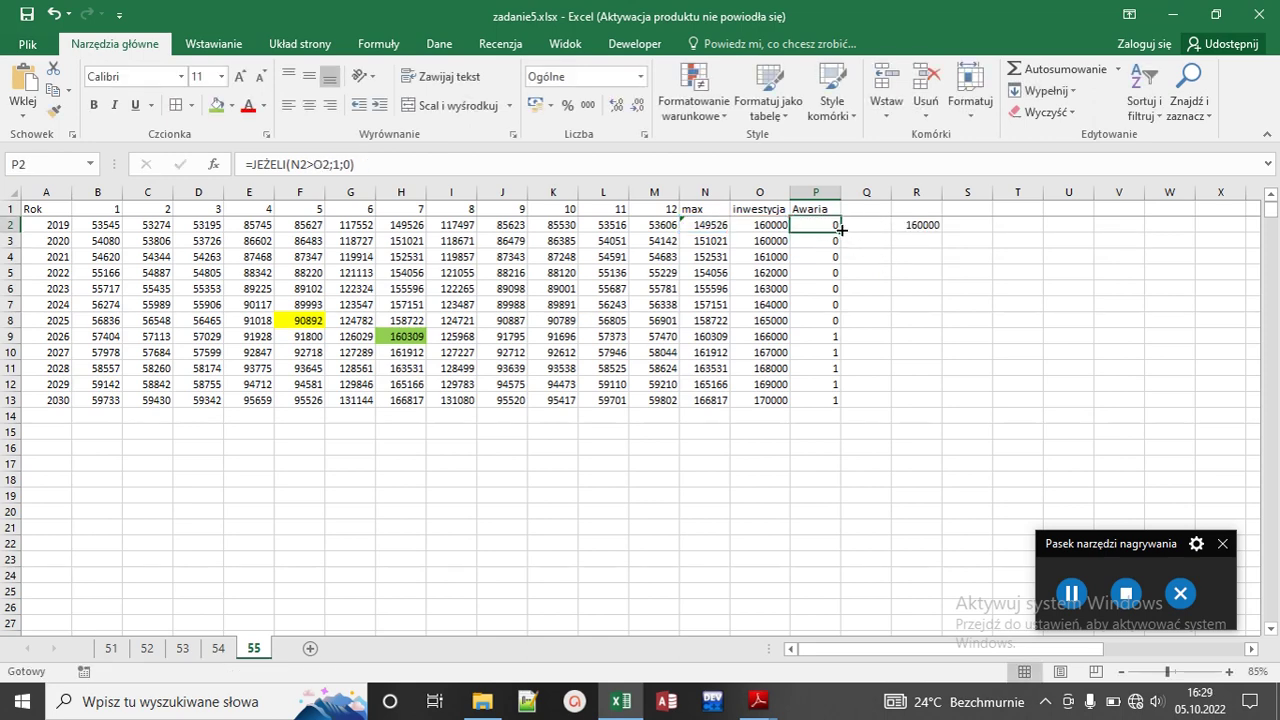
pyautogui.doubleClick(841, 231)
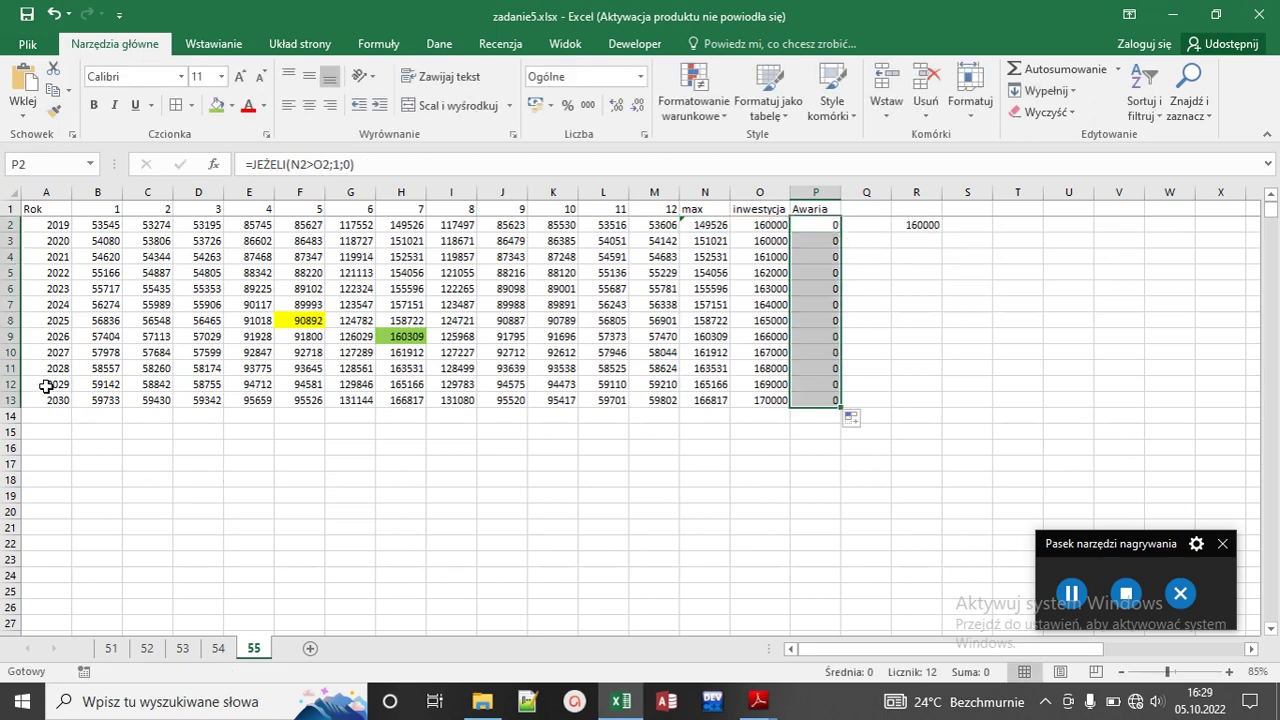
# Step: Extend the whole table from the 2029 and 2030 rows down to 2039 and fill the first Awaria cell containing 1 with green
pyautogui.moveTo(60, 386); pyautogui.dragTo(841, 552)
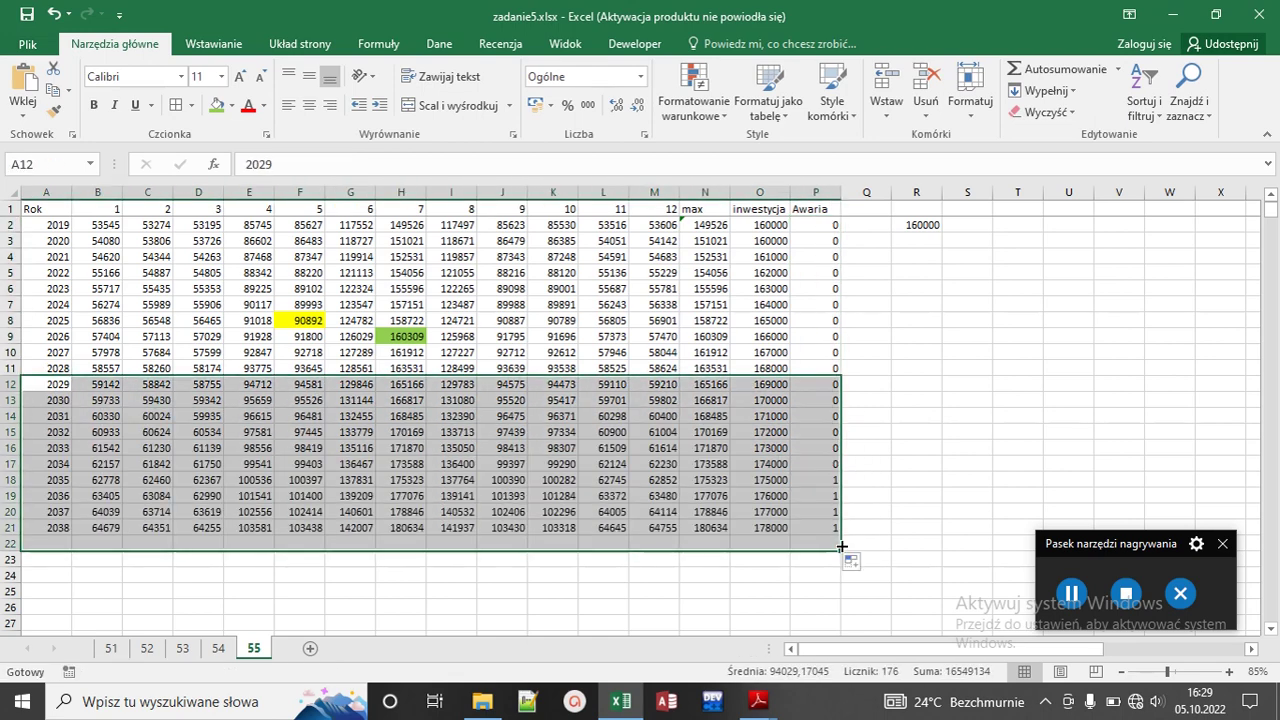
pyautogui.click(835, 479)
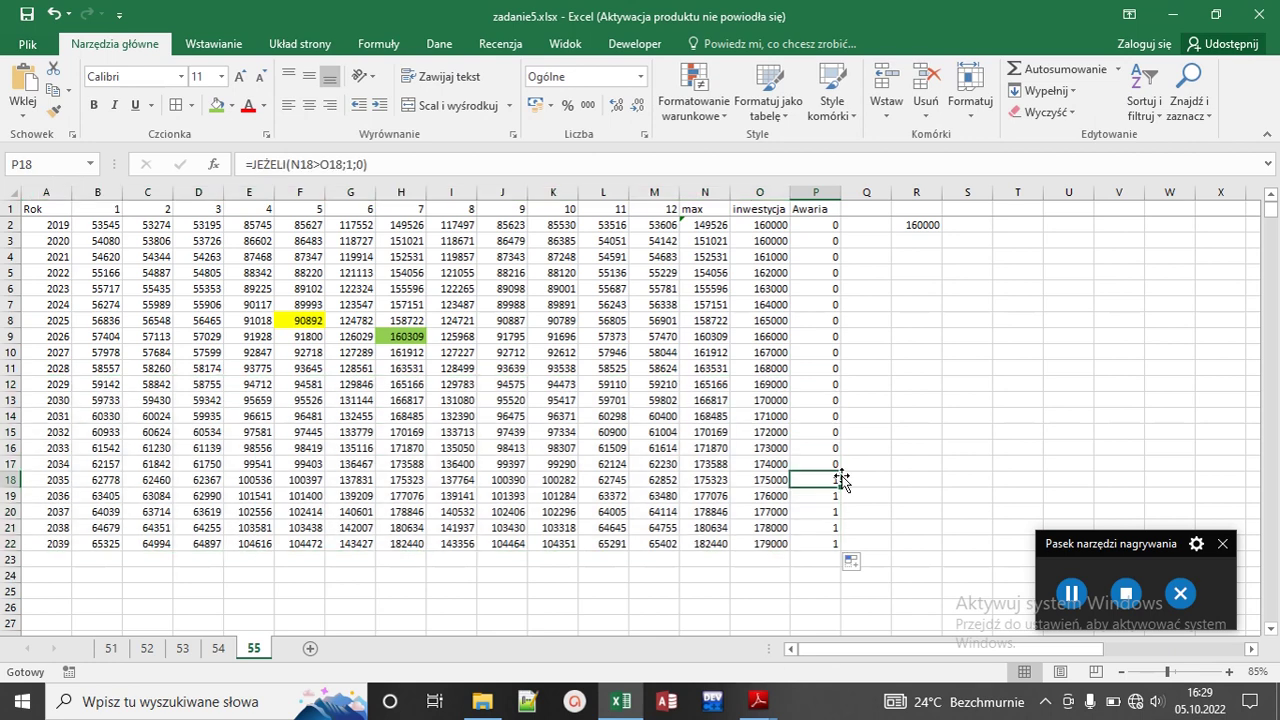
pyautogui.click(216, 105)
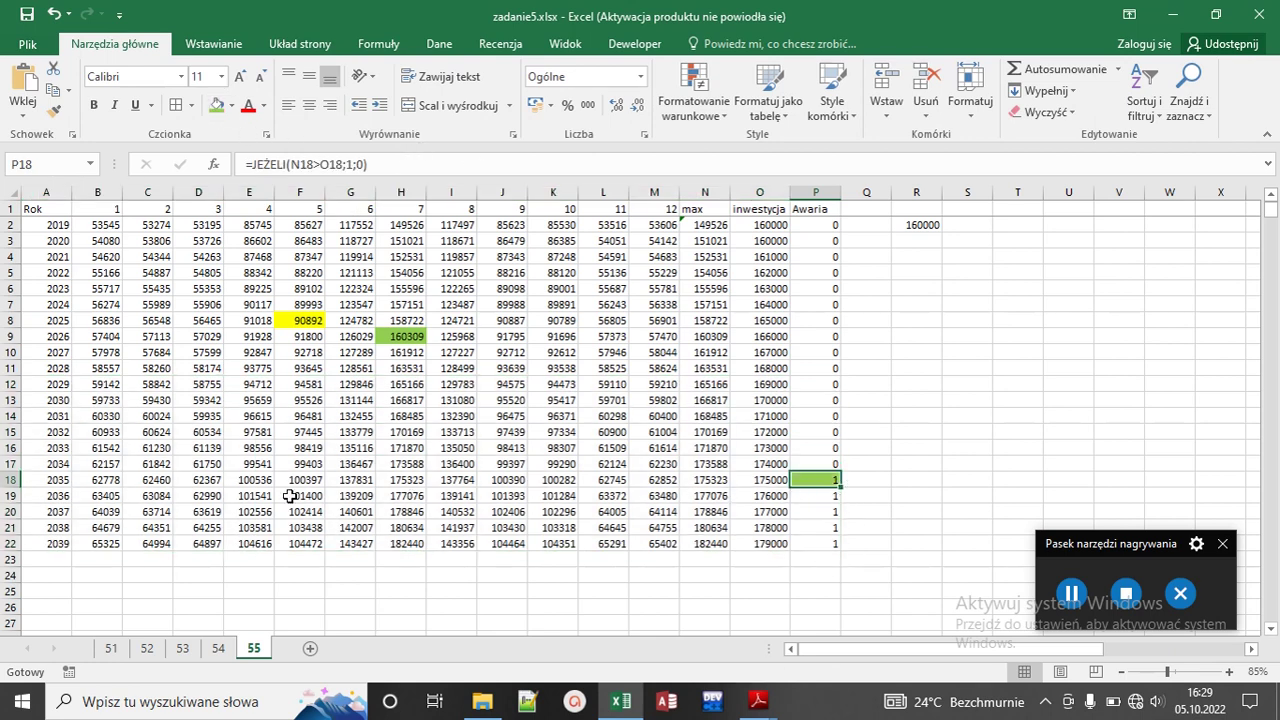
# Step: Highlight the July value of the 2035 row in cell H18 with an orange fill
pyautogui.click(55, 481)
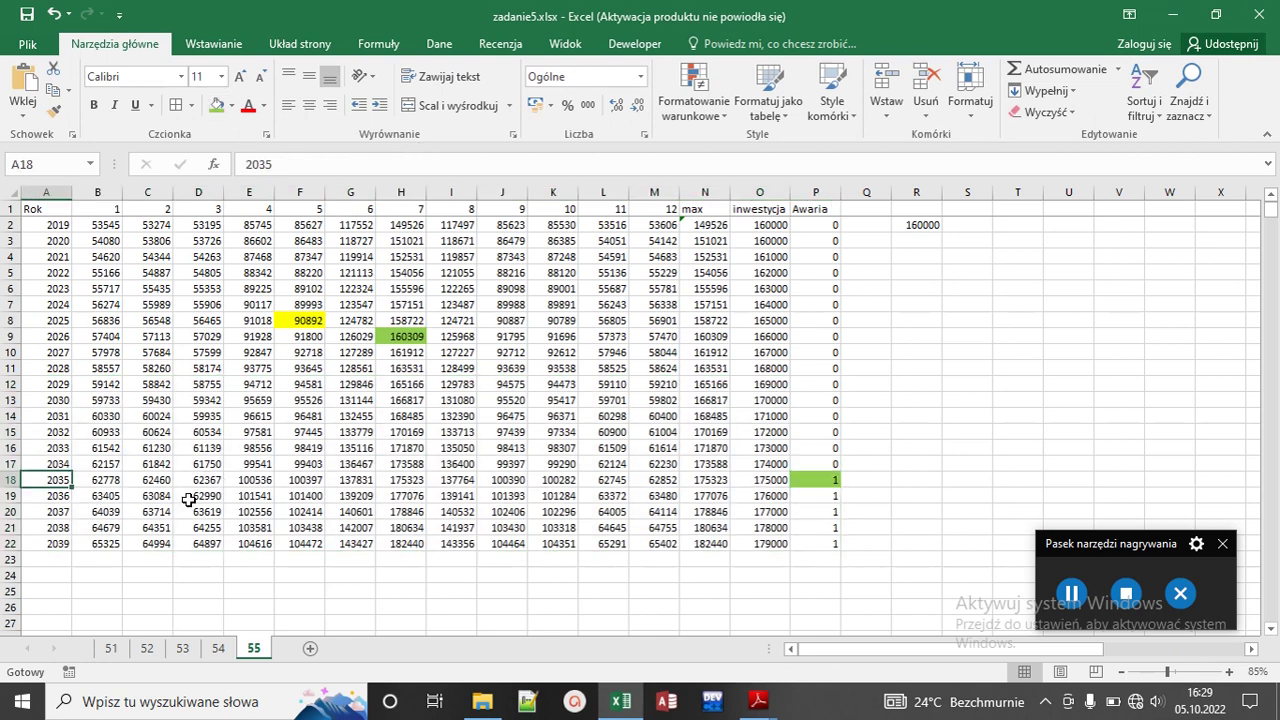
pyautogui.click(716, 479)
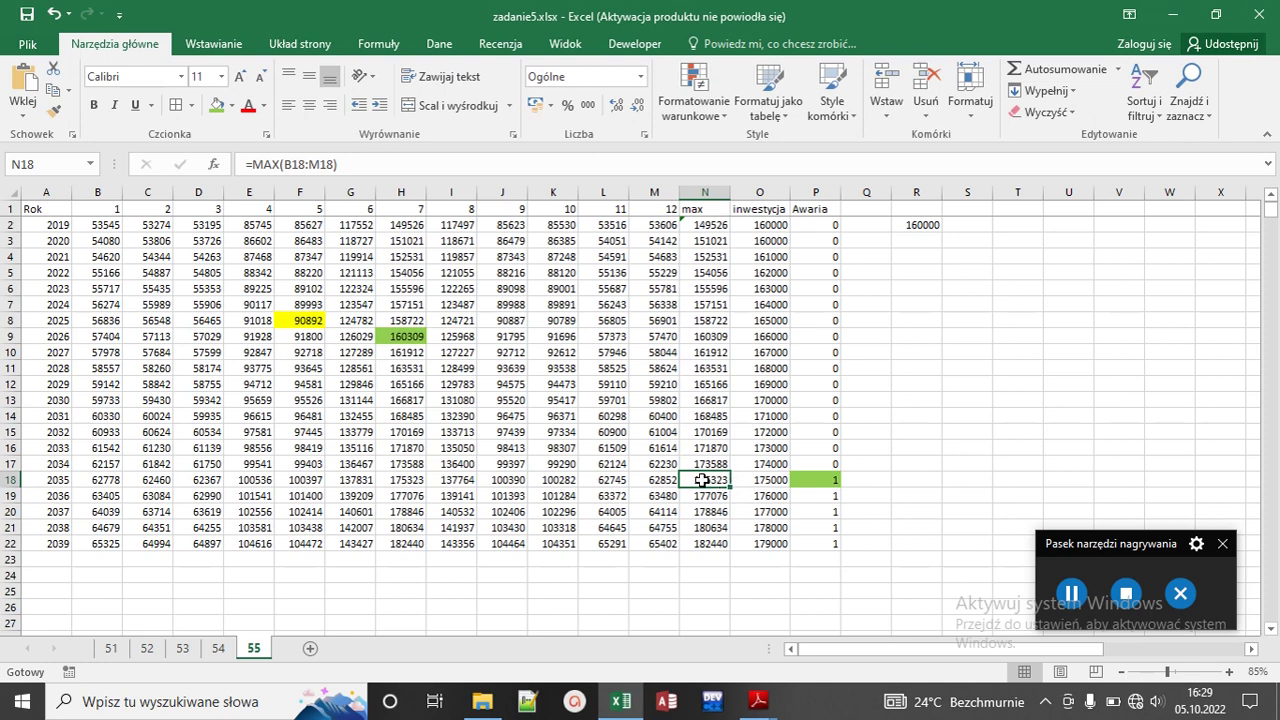
pyautogui.click(408, 480)
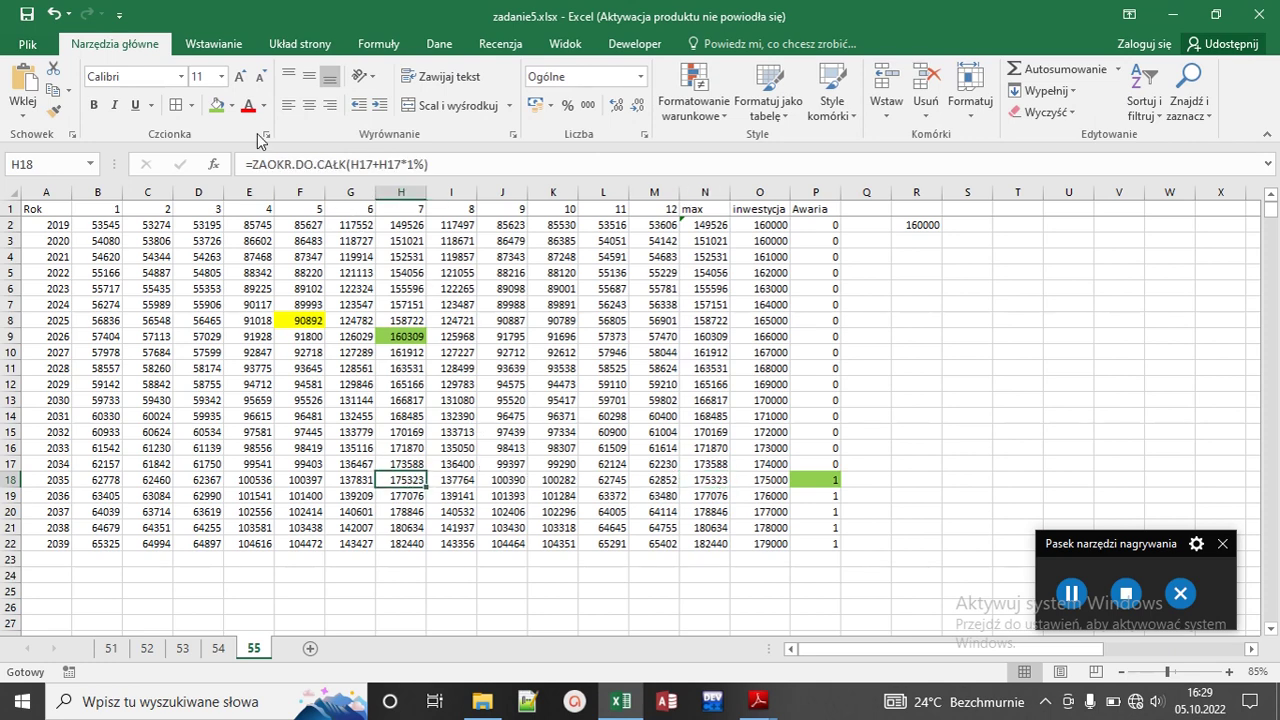
pyautogui.click(229, 106)
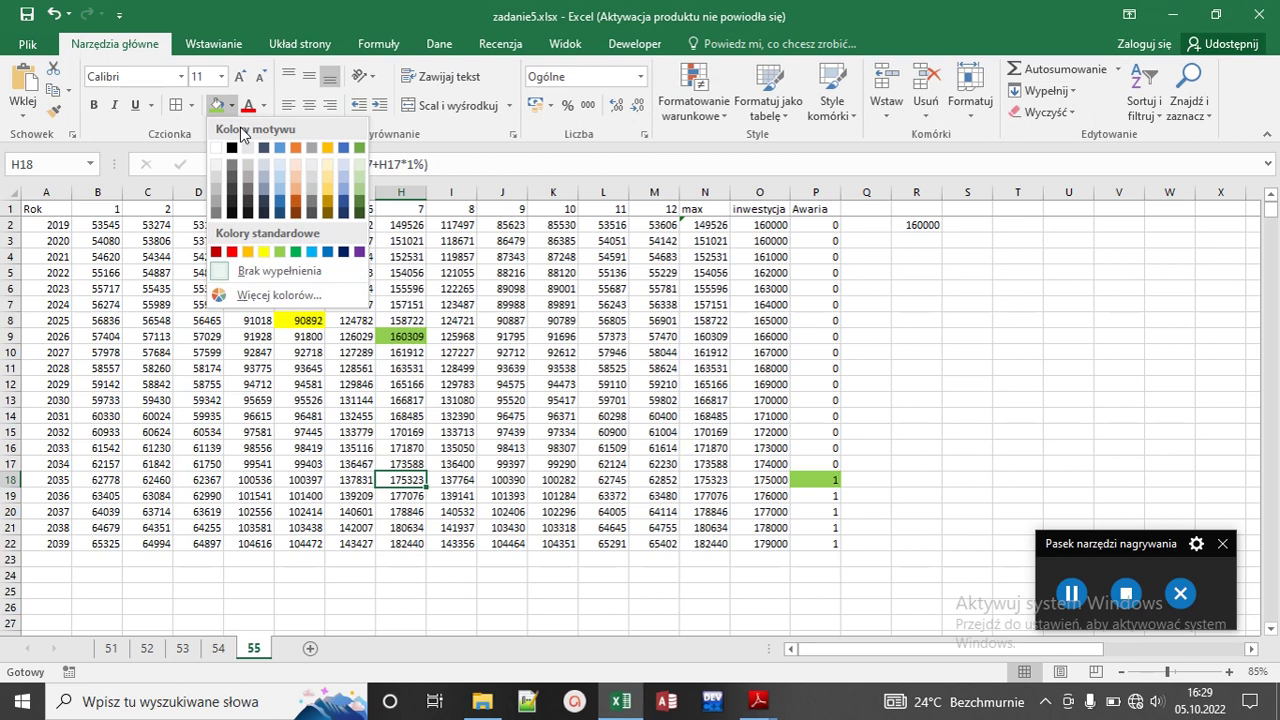
pyautogui.click(247, 253)
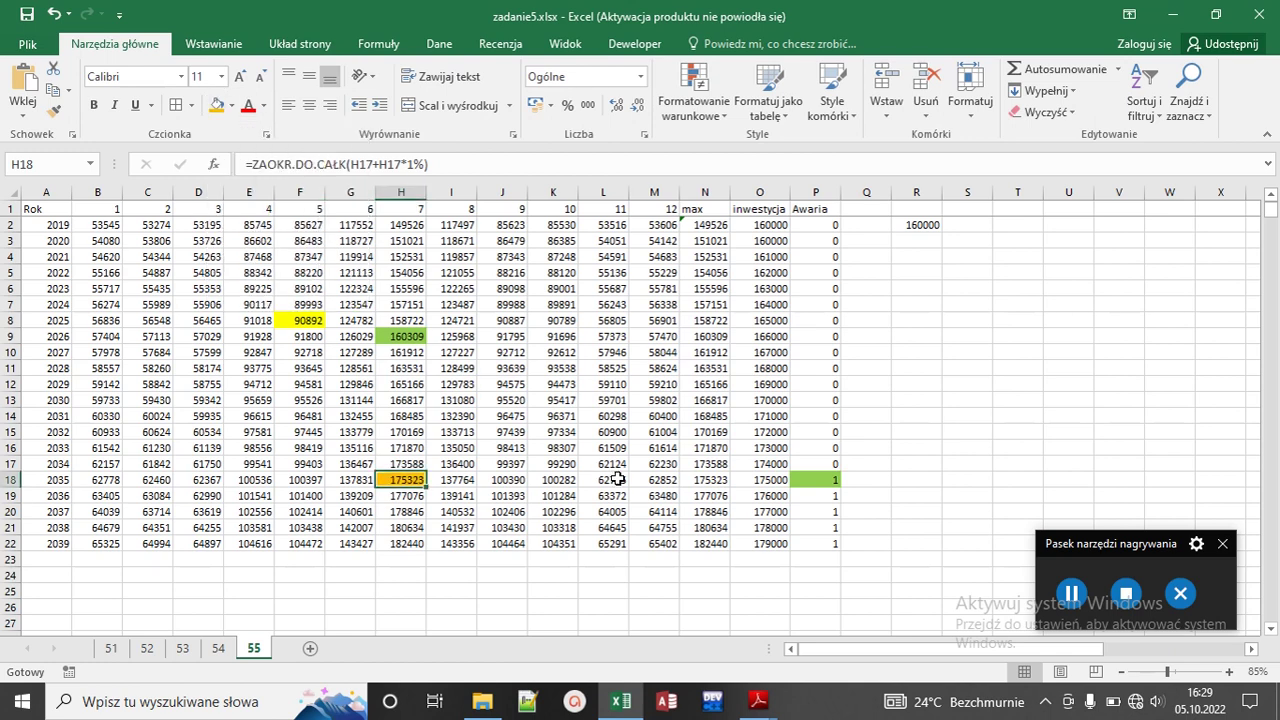
# Step: Compare the highlighted year and month with the task 5.5 solution in the answer-key PDF, and show the desktop
pyautogui.click(758, 701)
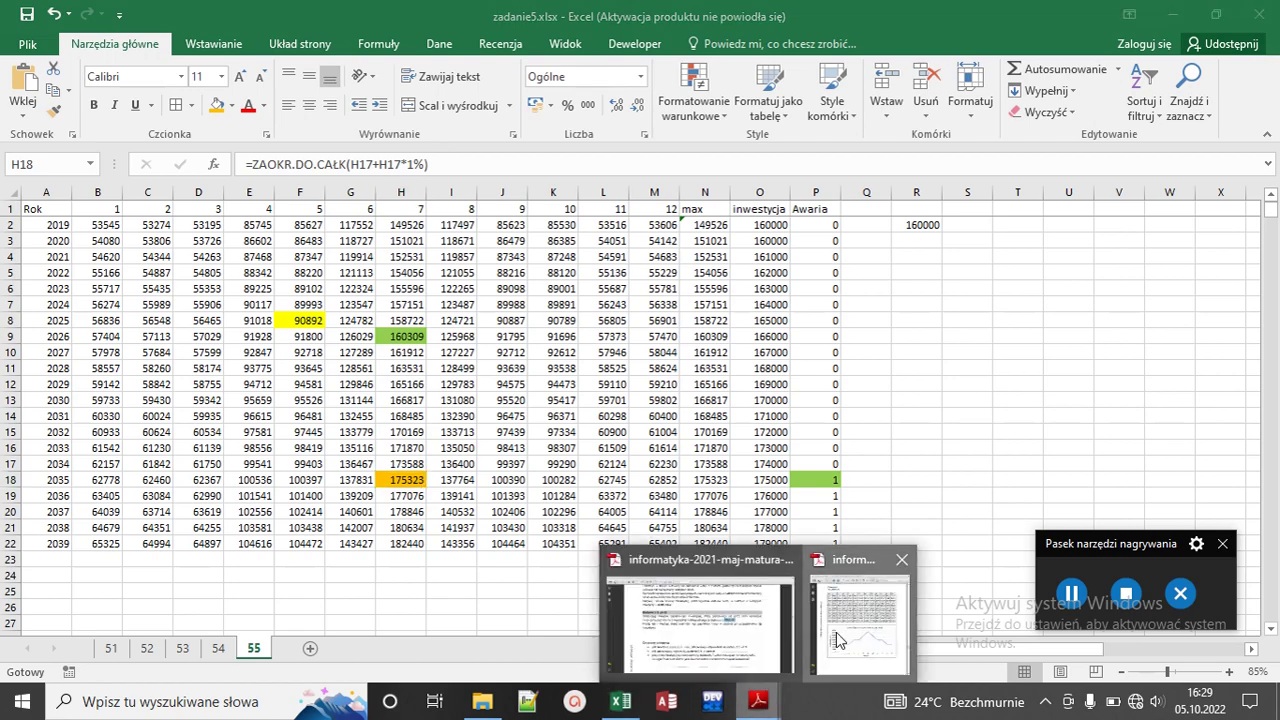
pyautogui.click(838, 640)
pyautogui.scroll(-10, 965, 415)
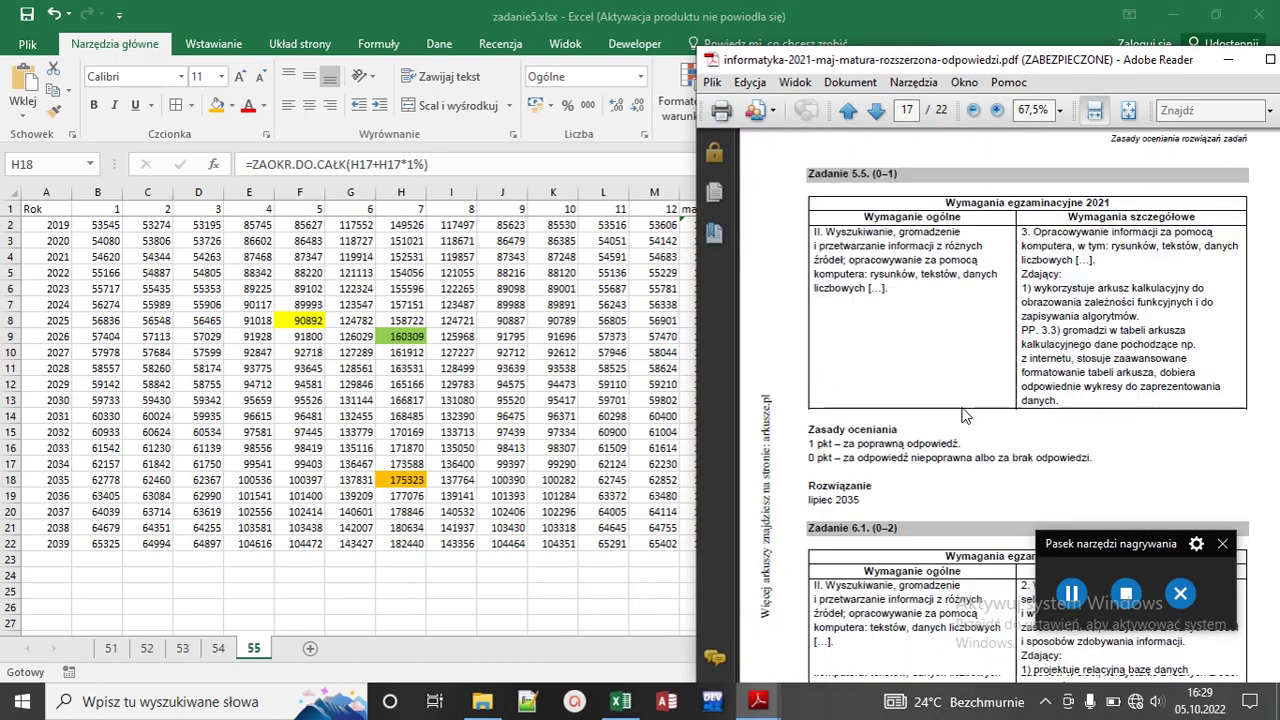
pyautogui.scroll(-1, 965, 415)
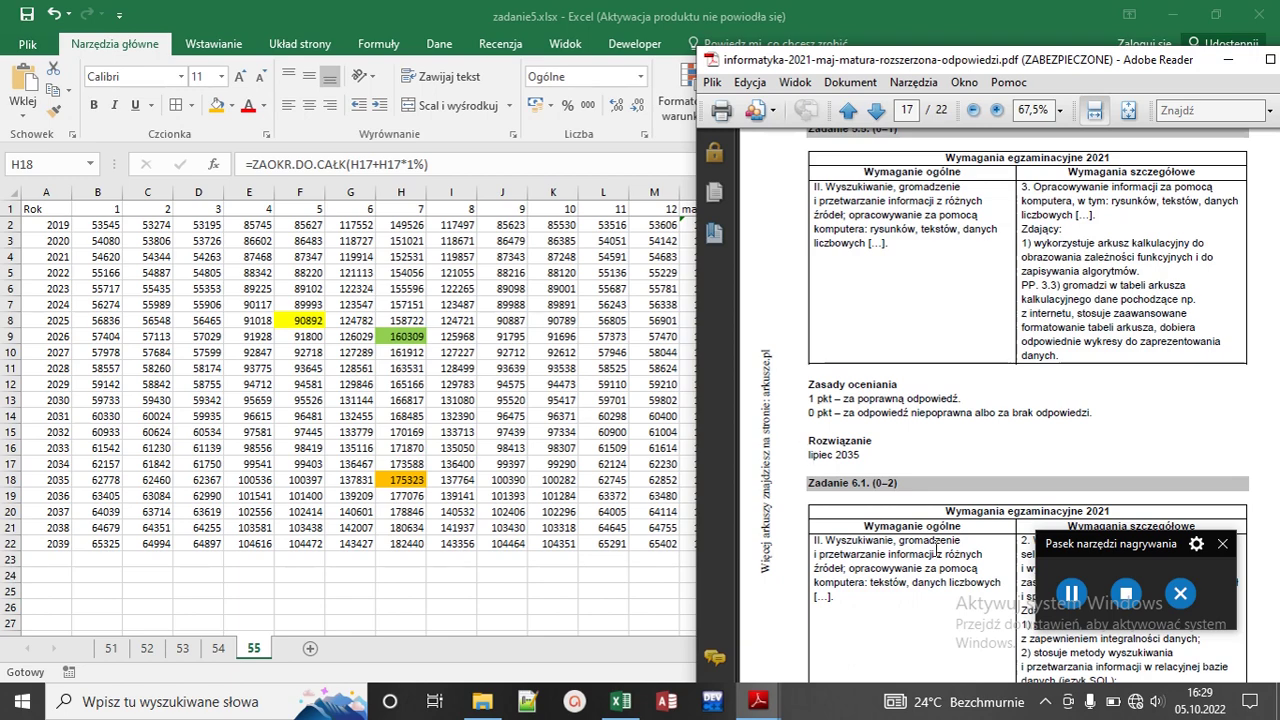
pyautogui.press('super+d')
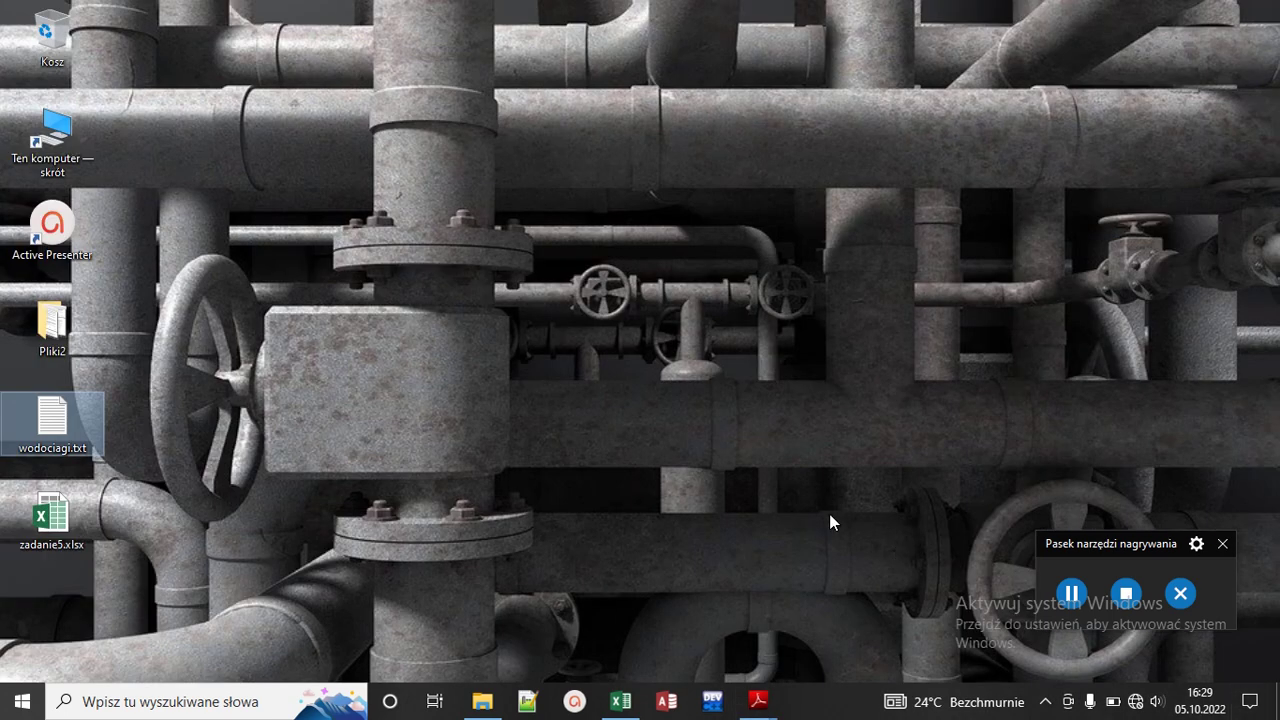